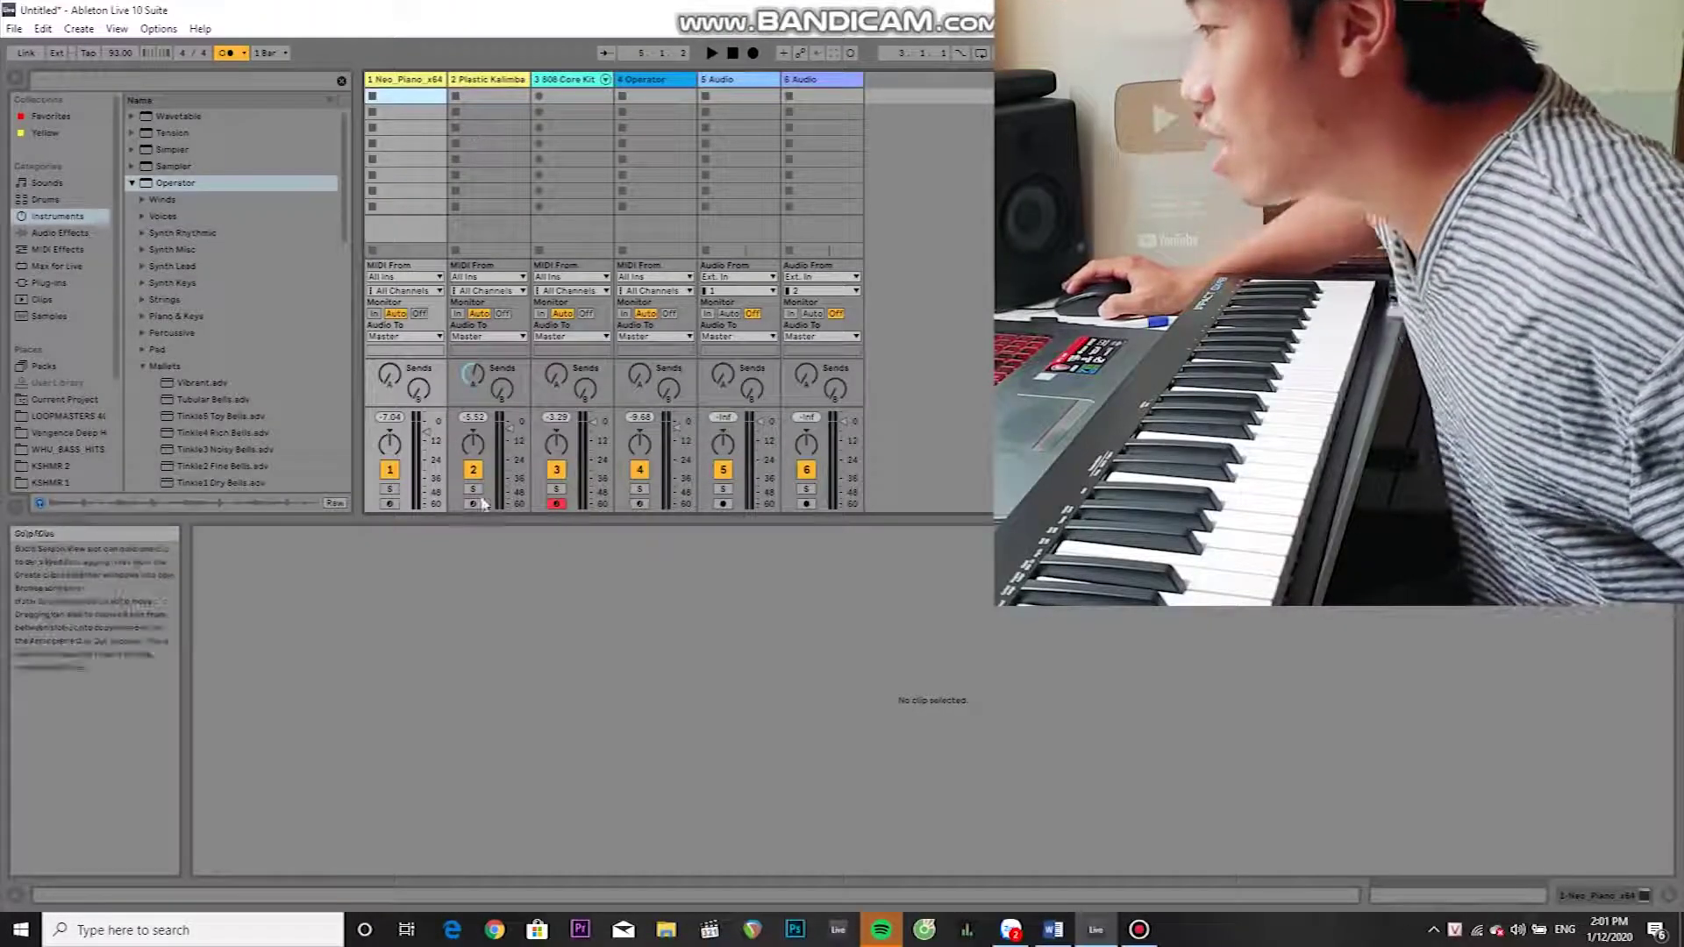
Arm the Plastic Kalimba track for recording and select it
click(473, 504)
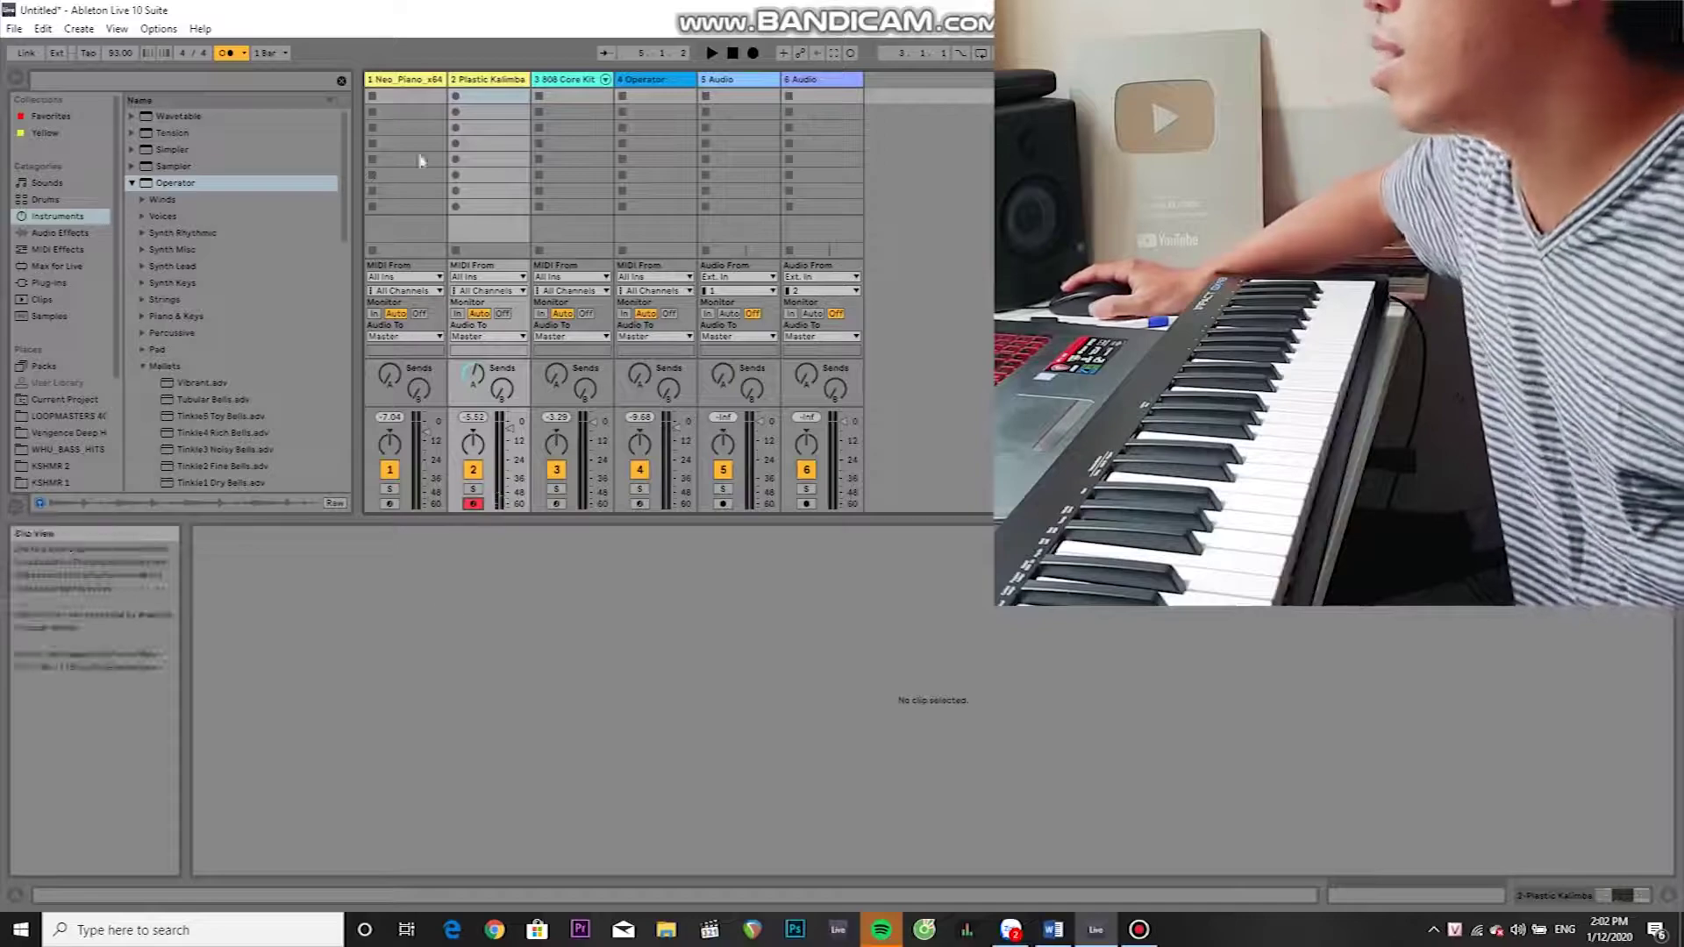
click(487, 82)
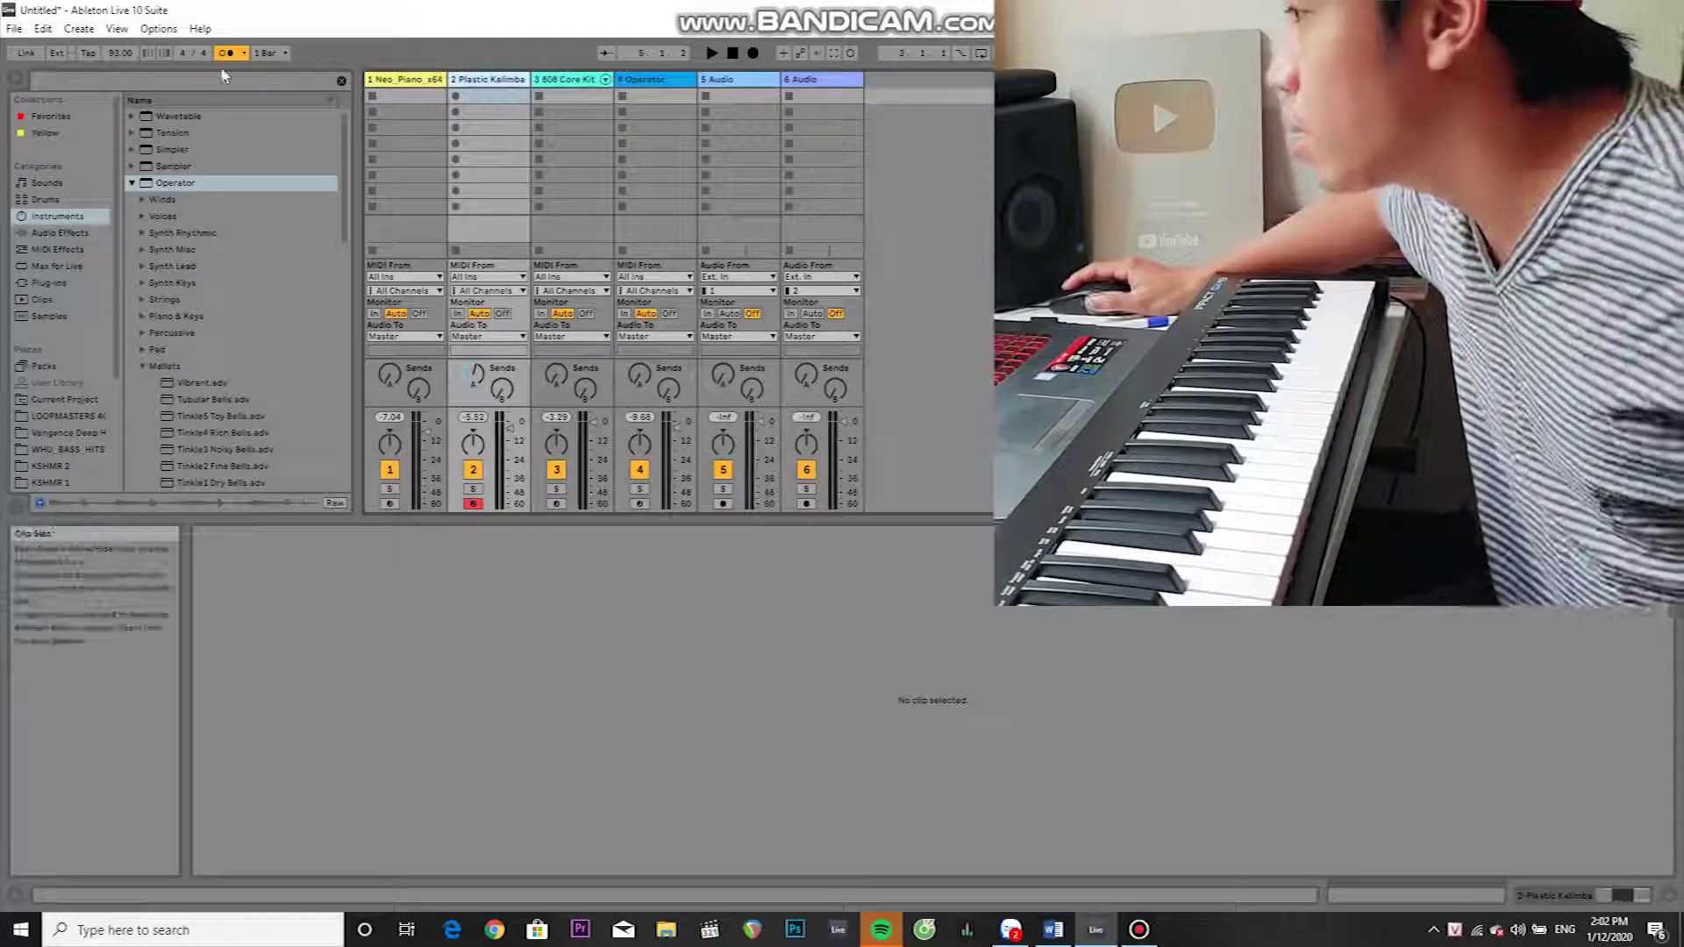
click(226, 54)
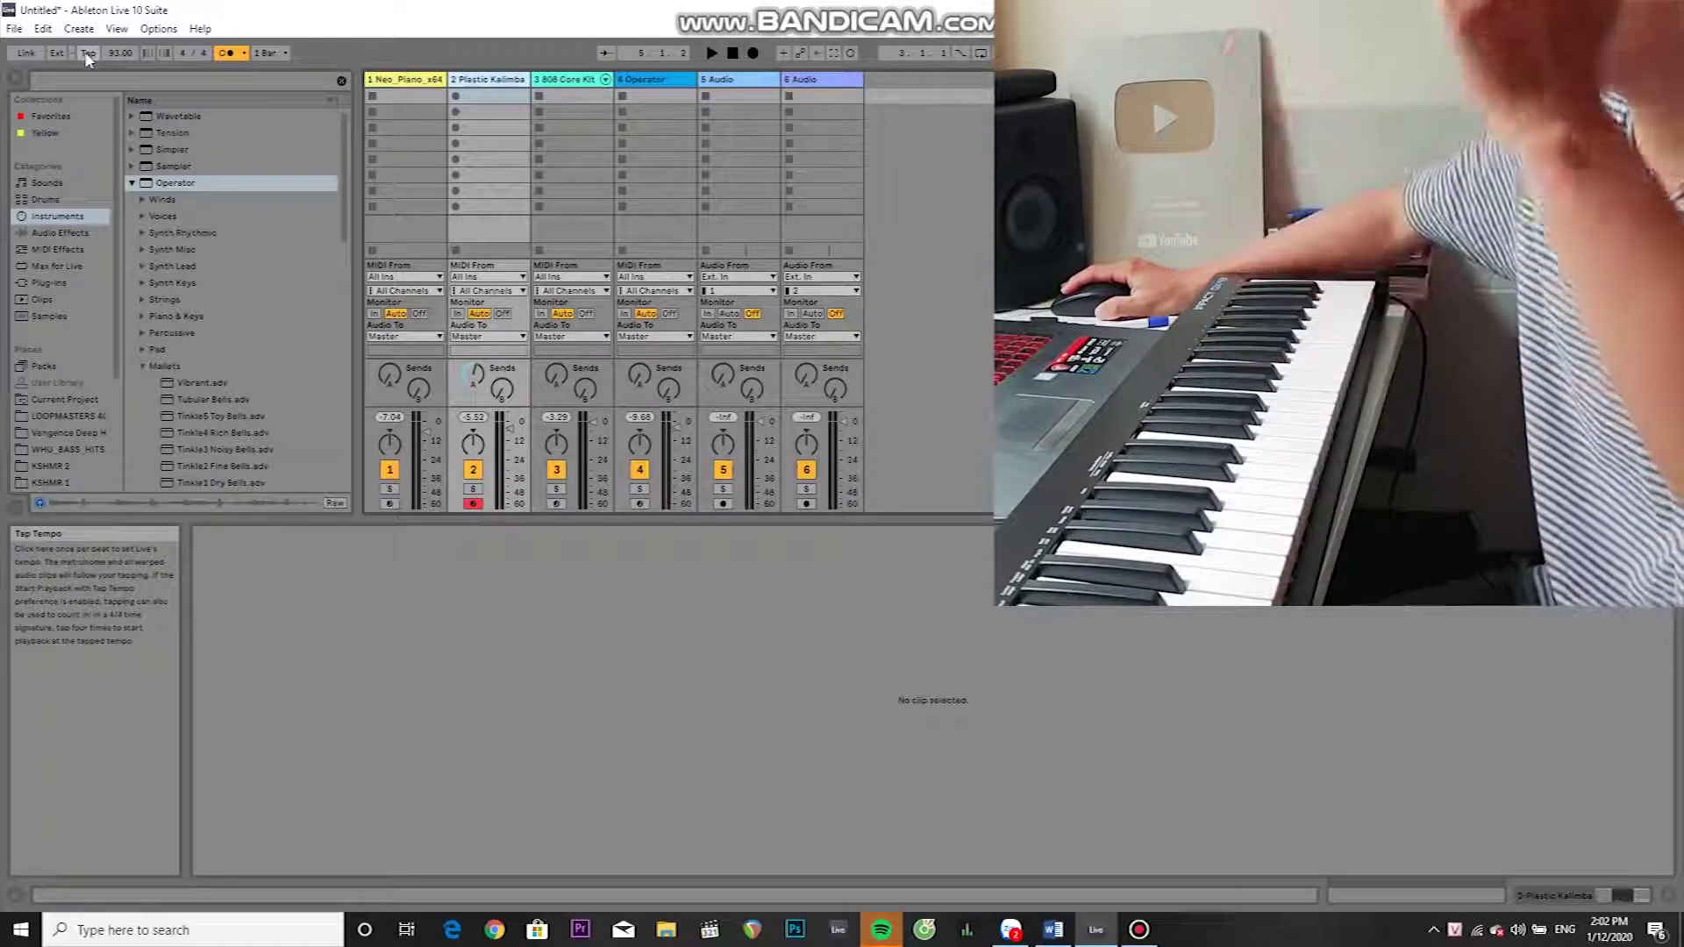
Try tapping in a song tempo, stop playback and turn the metronome off
click(87, 54)
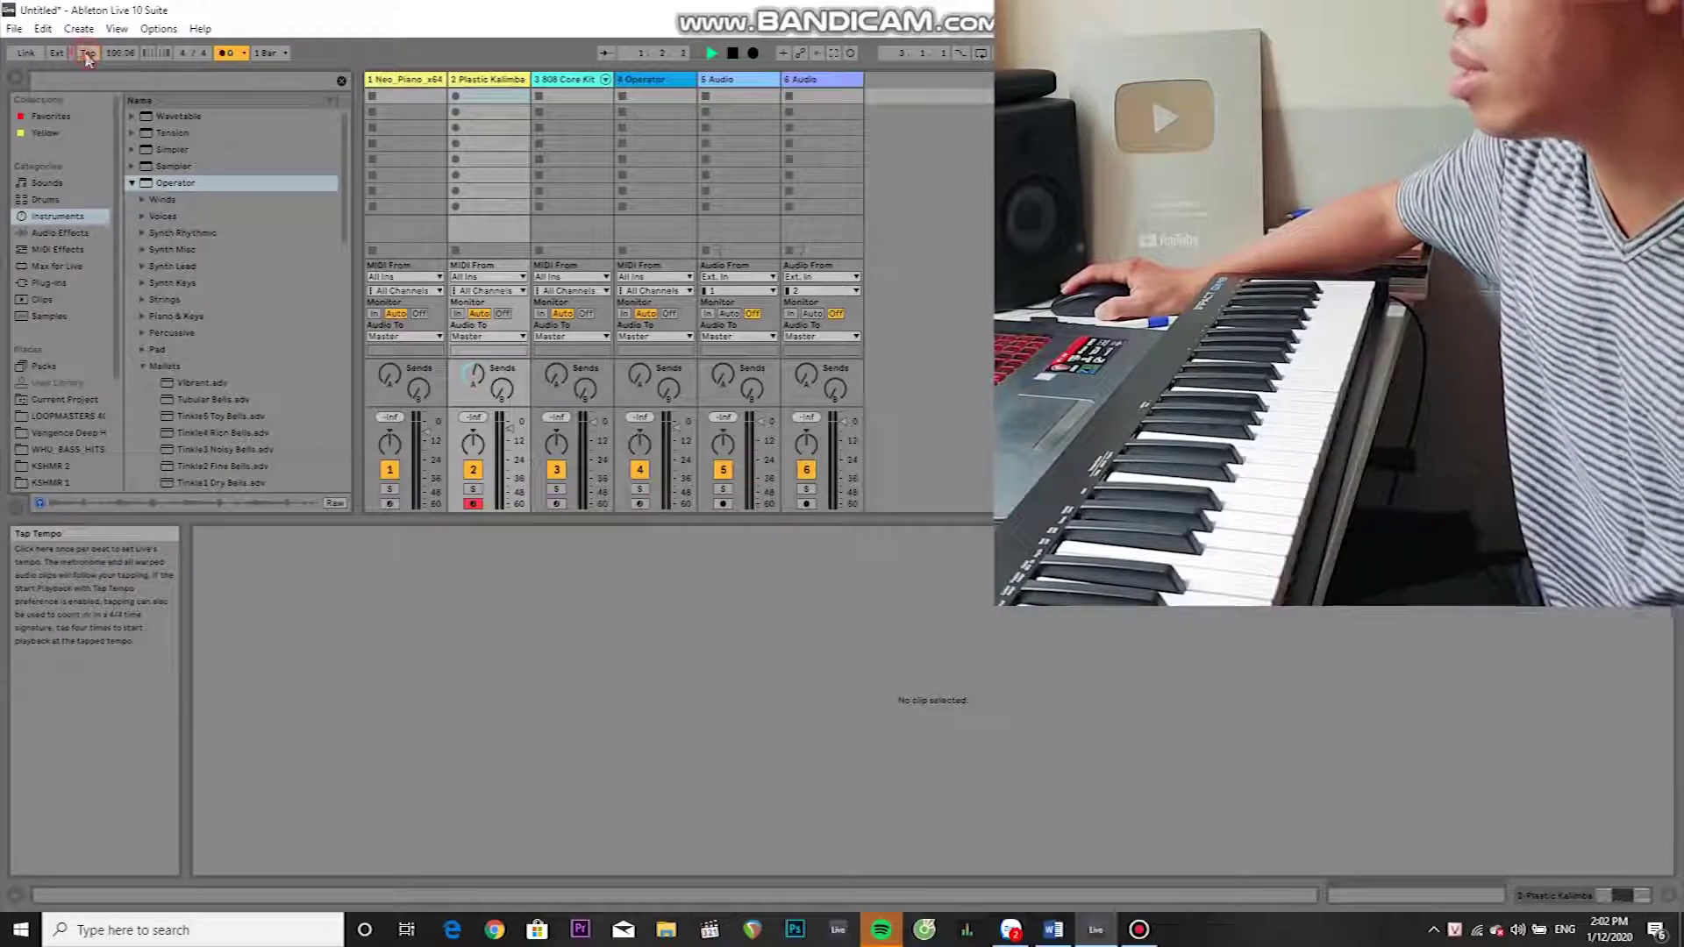
click(87, 57)
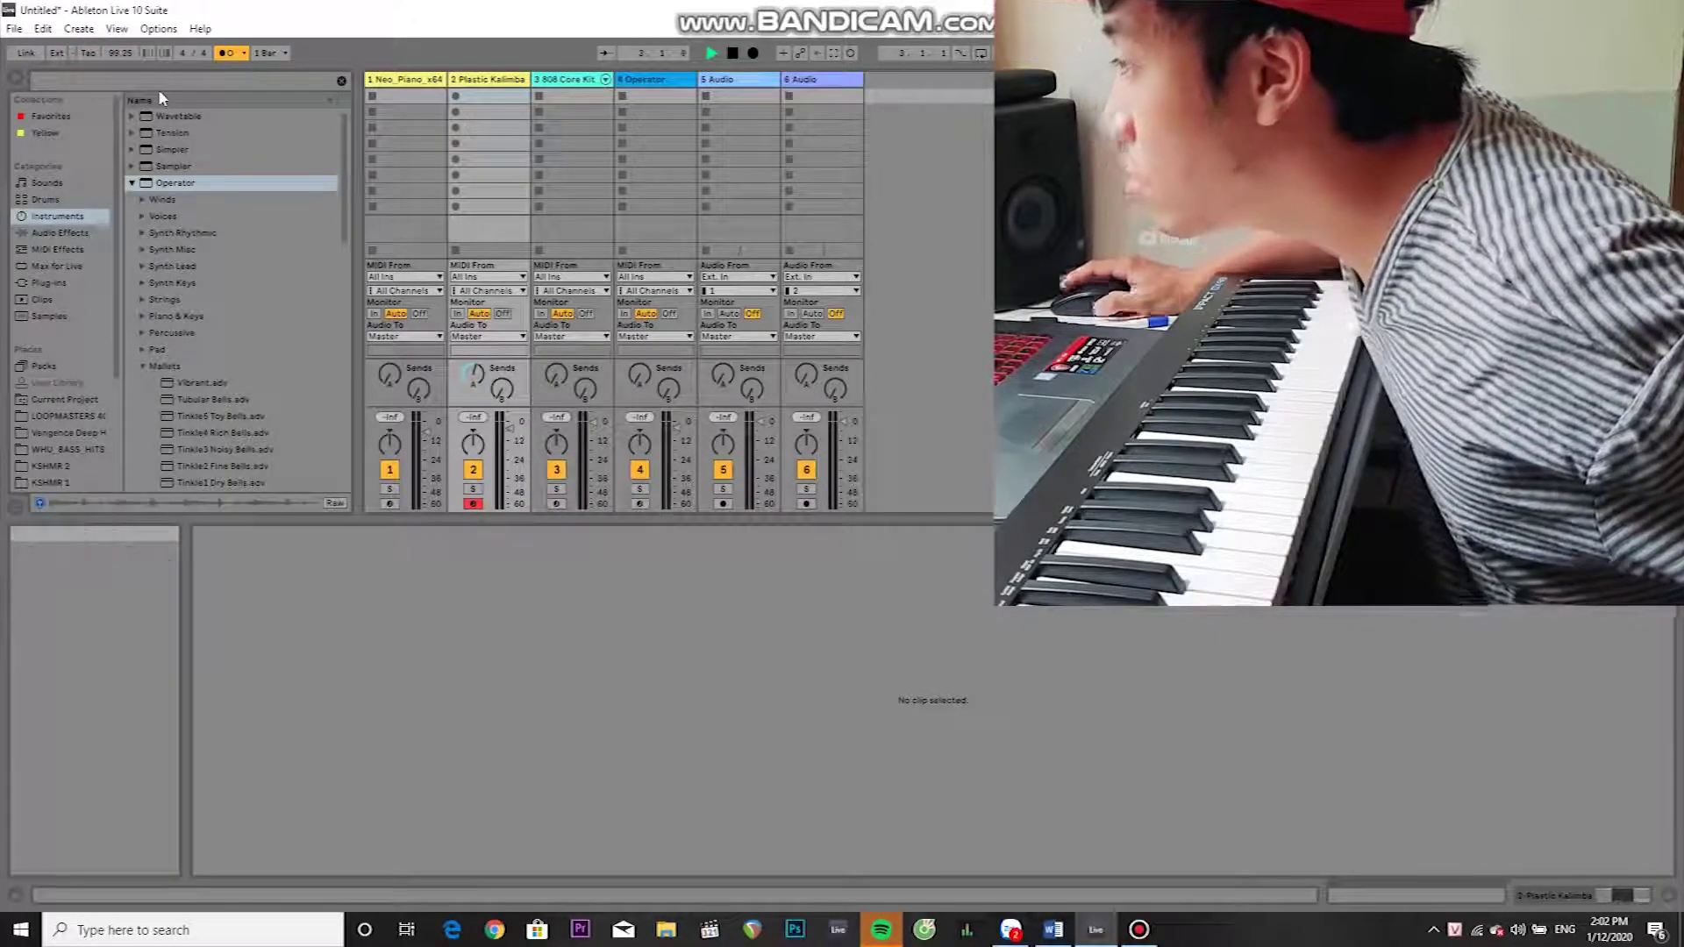
key(space)
click(226, 53)
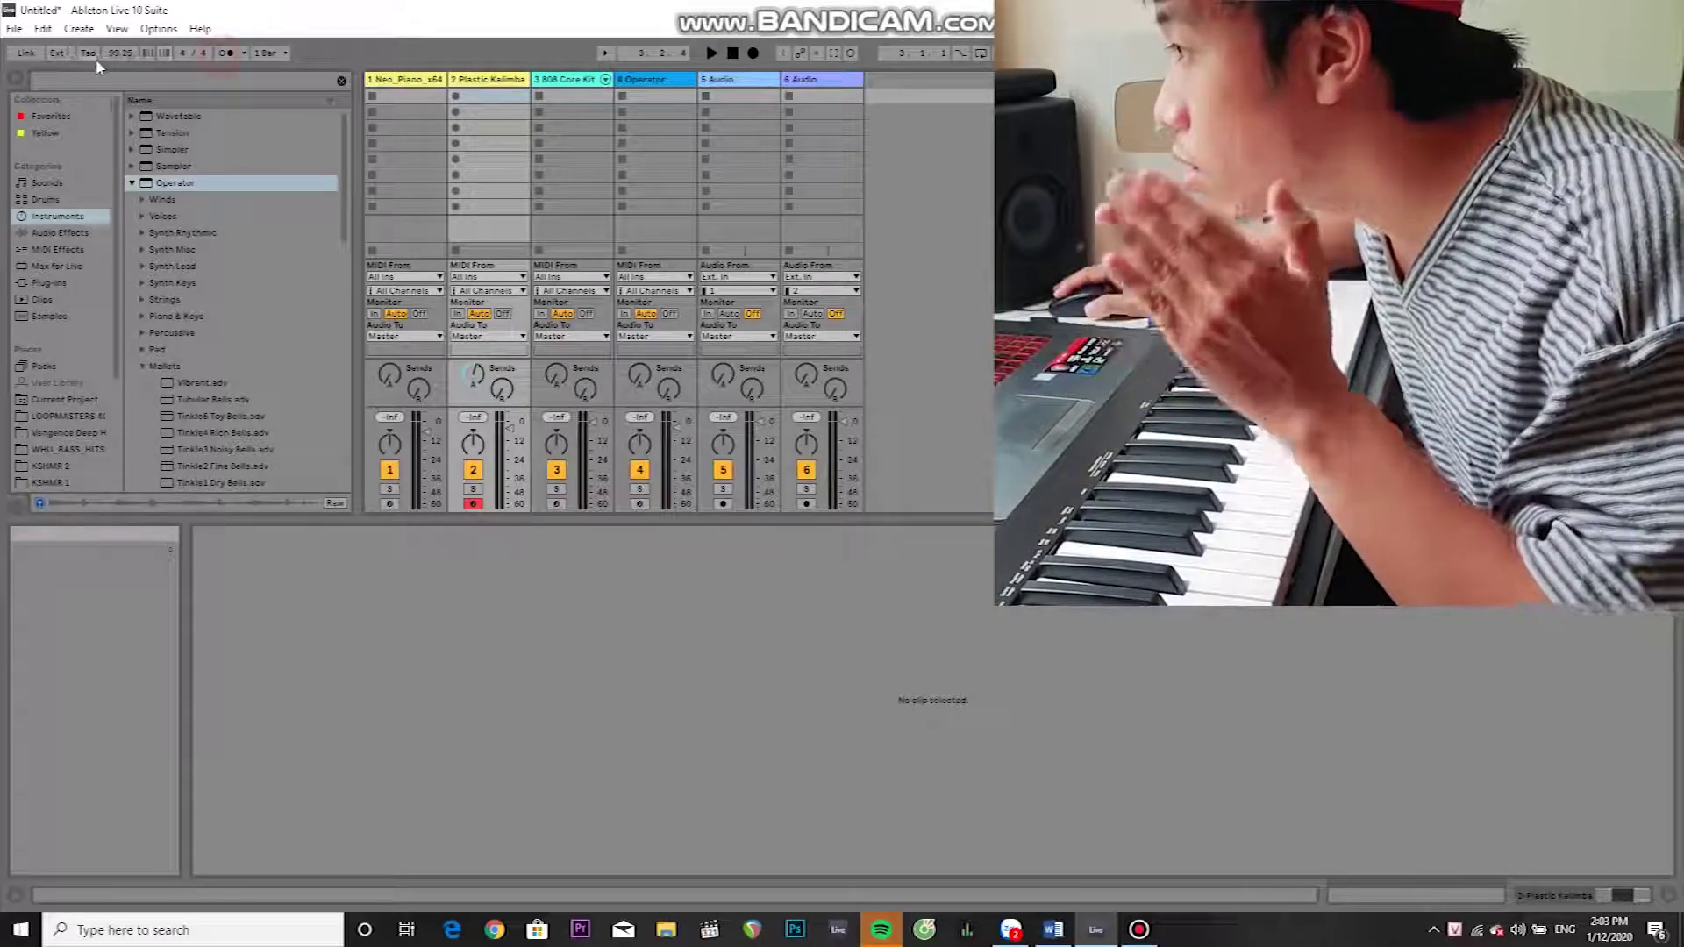
Tap in the song tempo by ear and set it to exactly 92 BPM
click(89, 53)
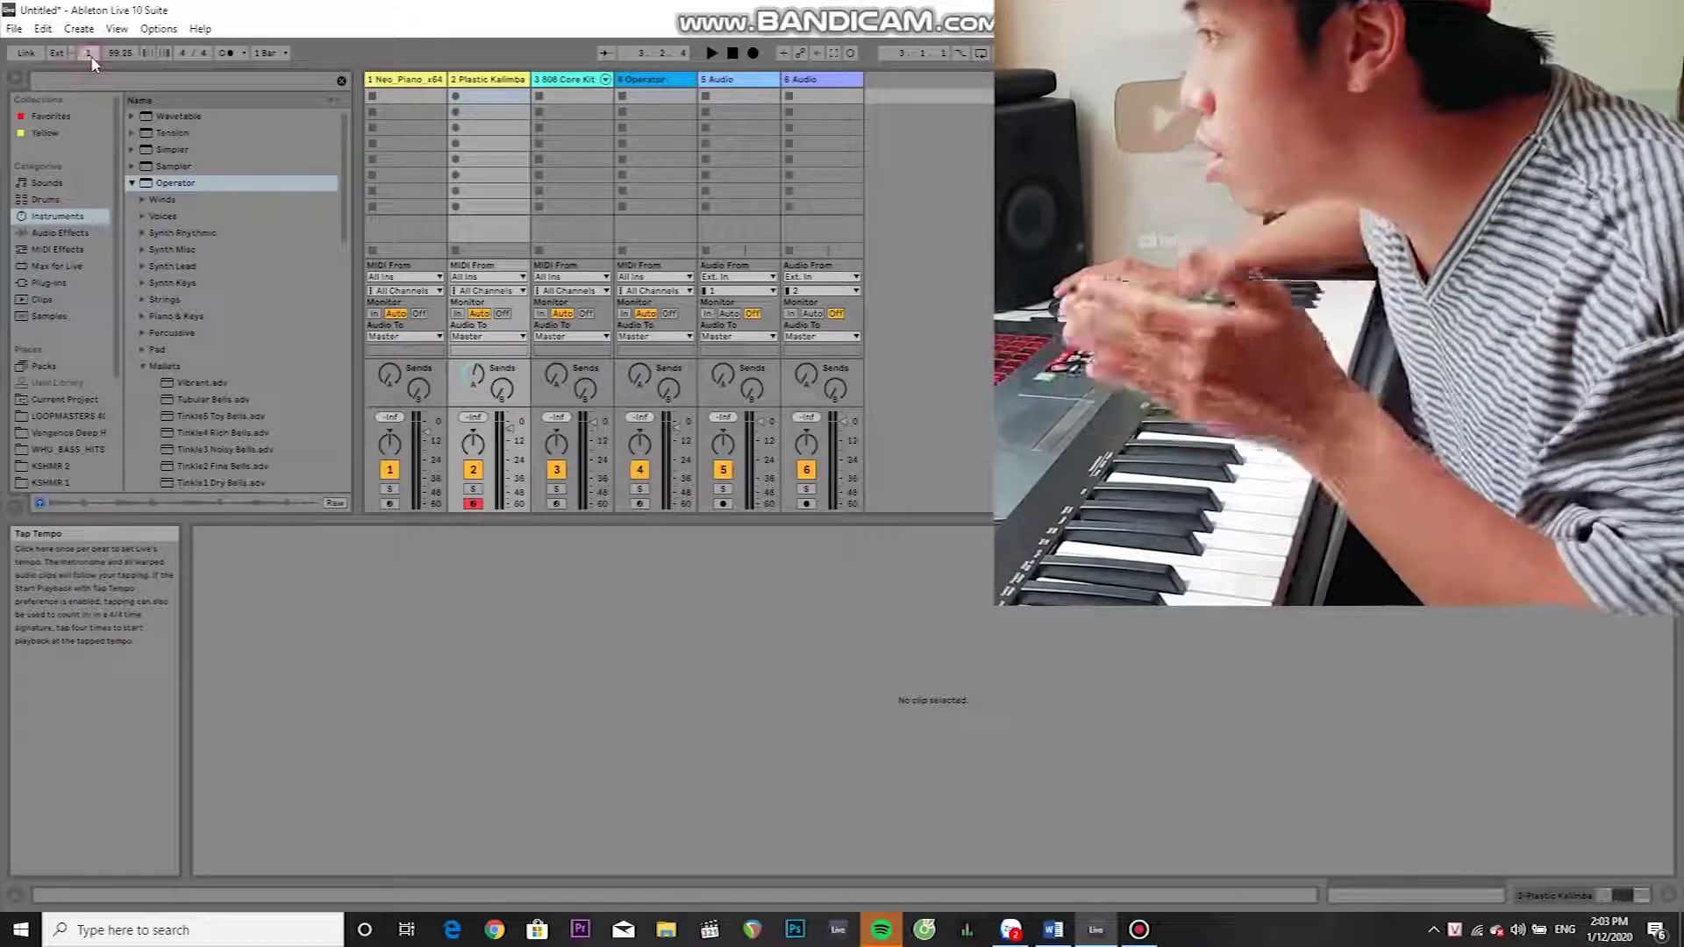
click(89, 54)
click(88, 53)
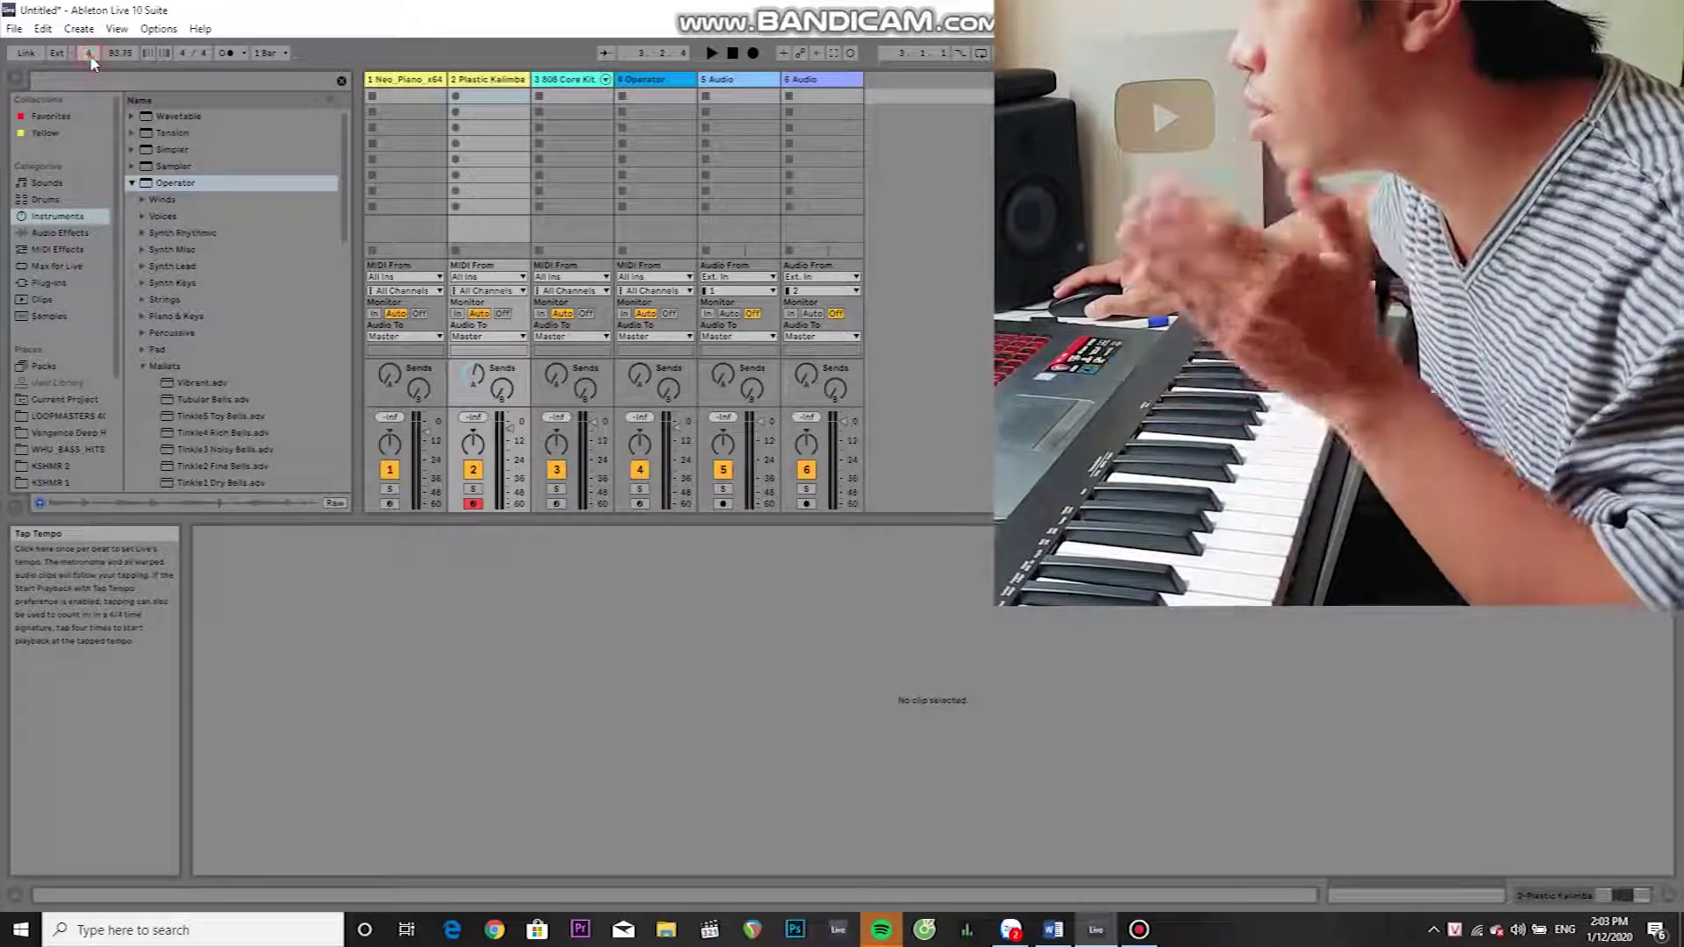
click(88, 54)
click(88, 54)
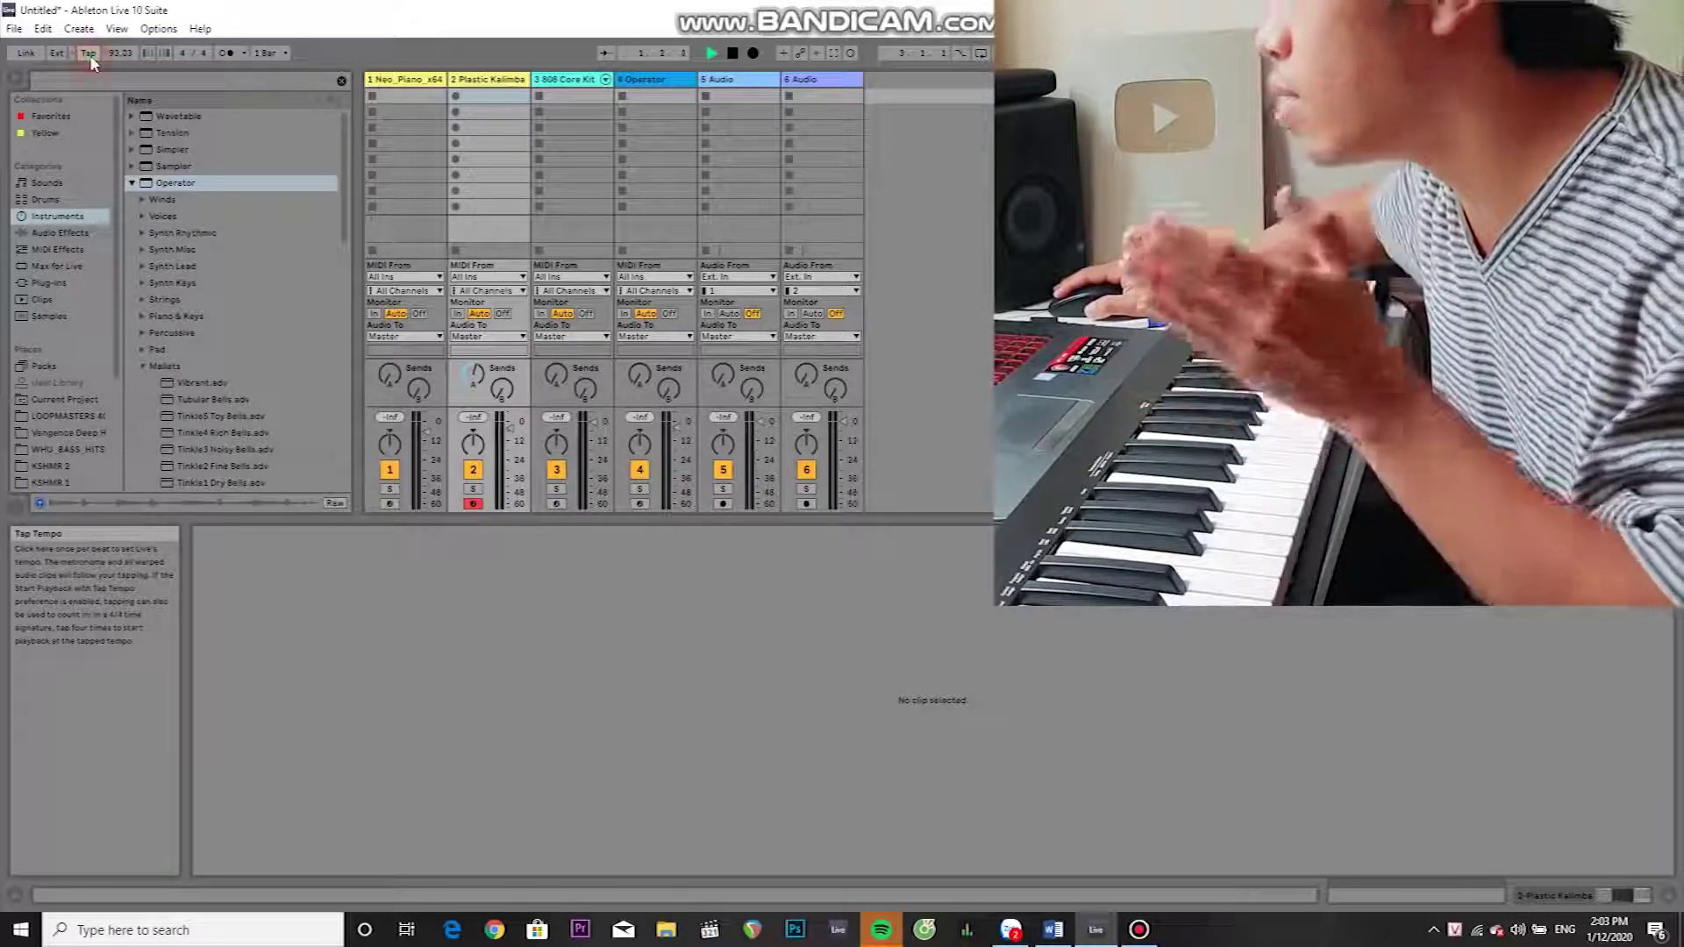
click(89, 54)
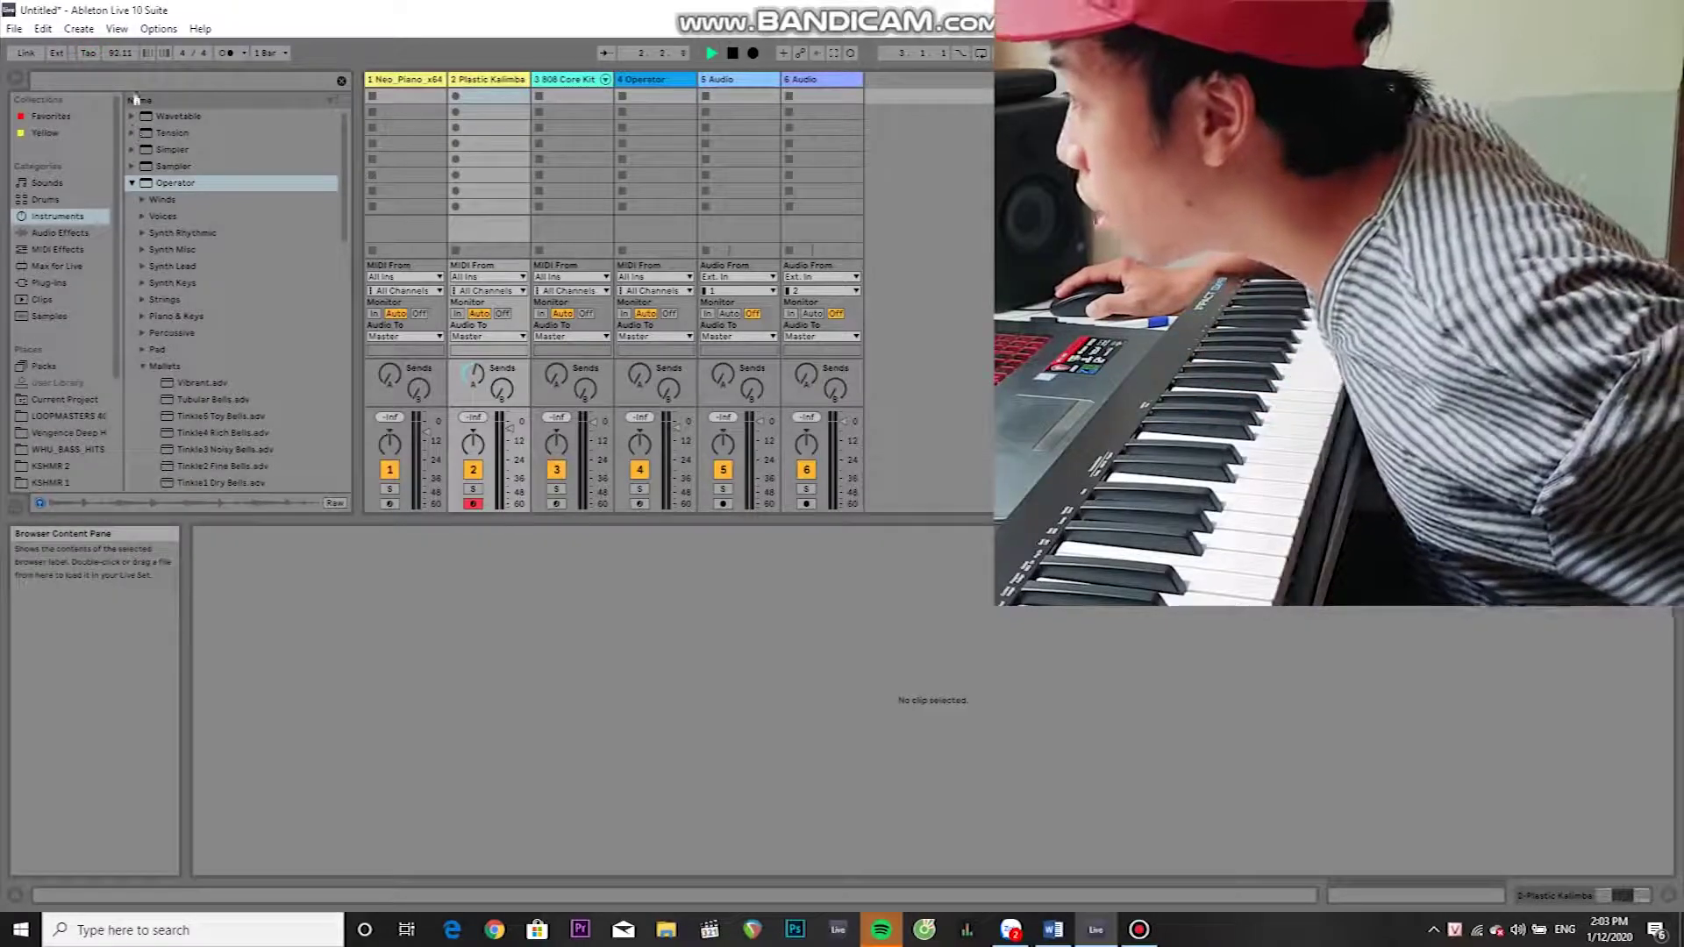
click(128, 58)
text(92)
key(Return)
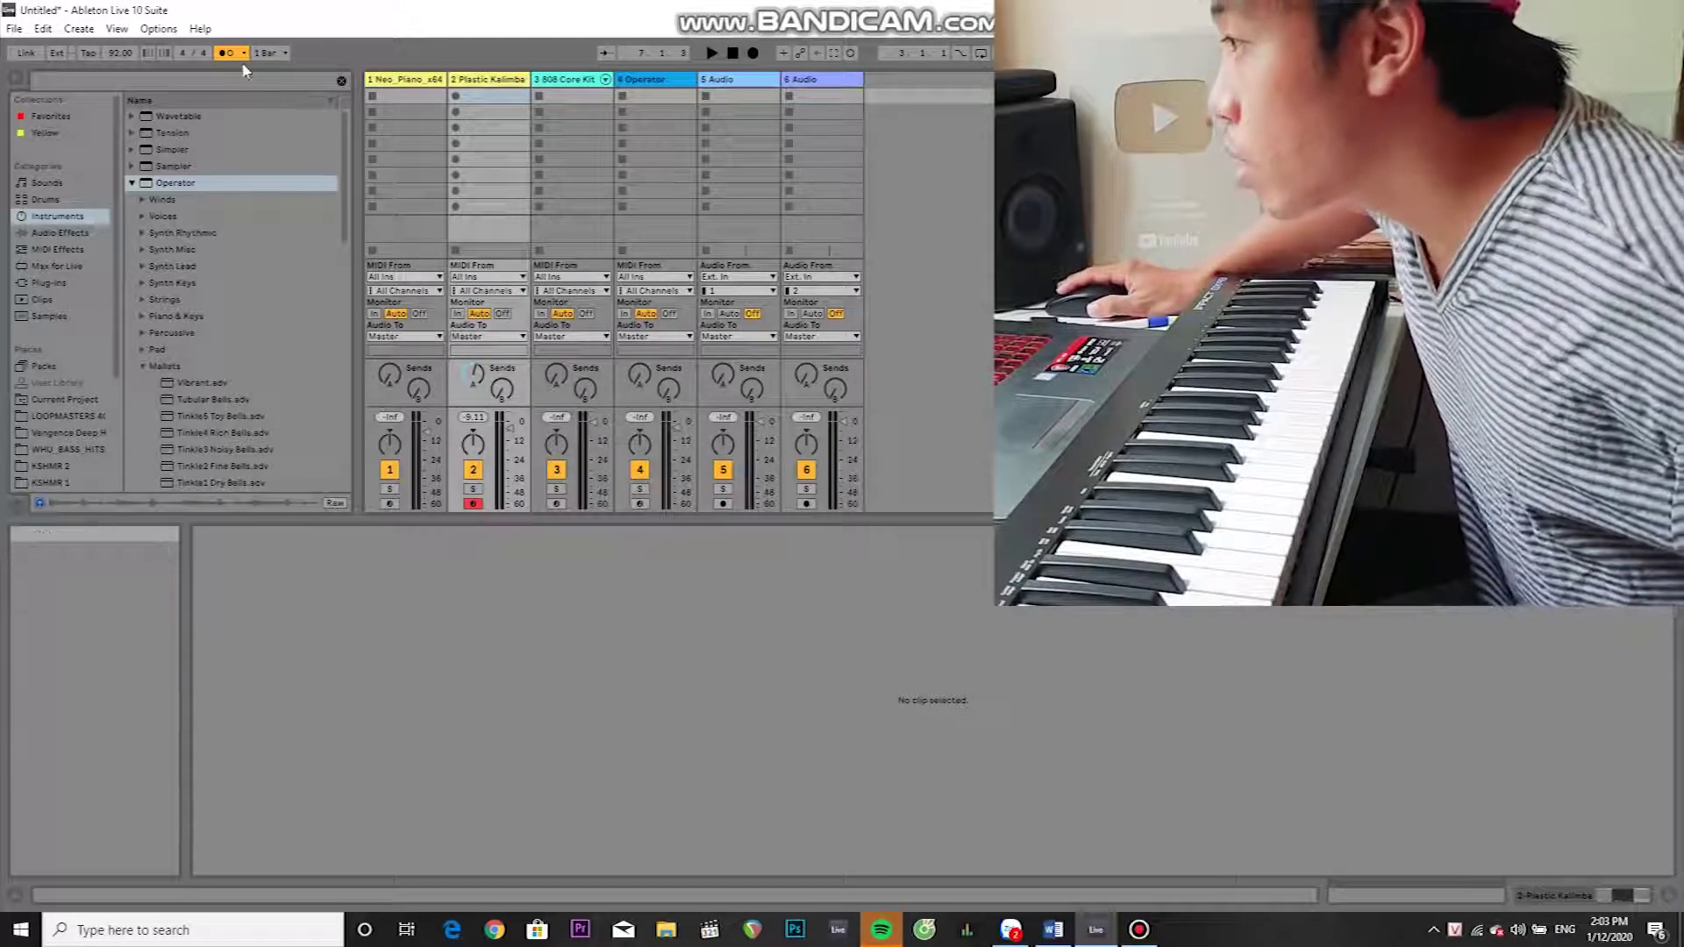
Check the metronome's count-in, sound and rhythm options
click(244, 53)
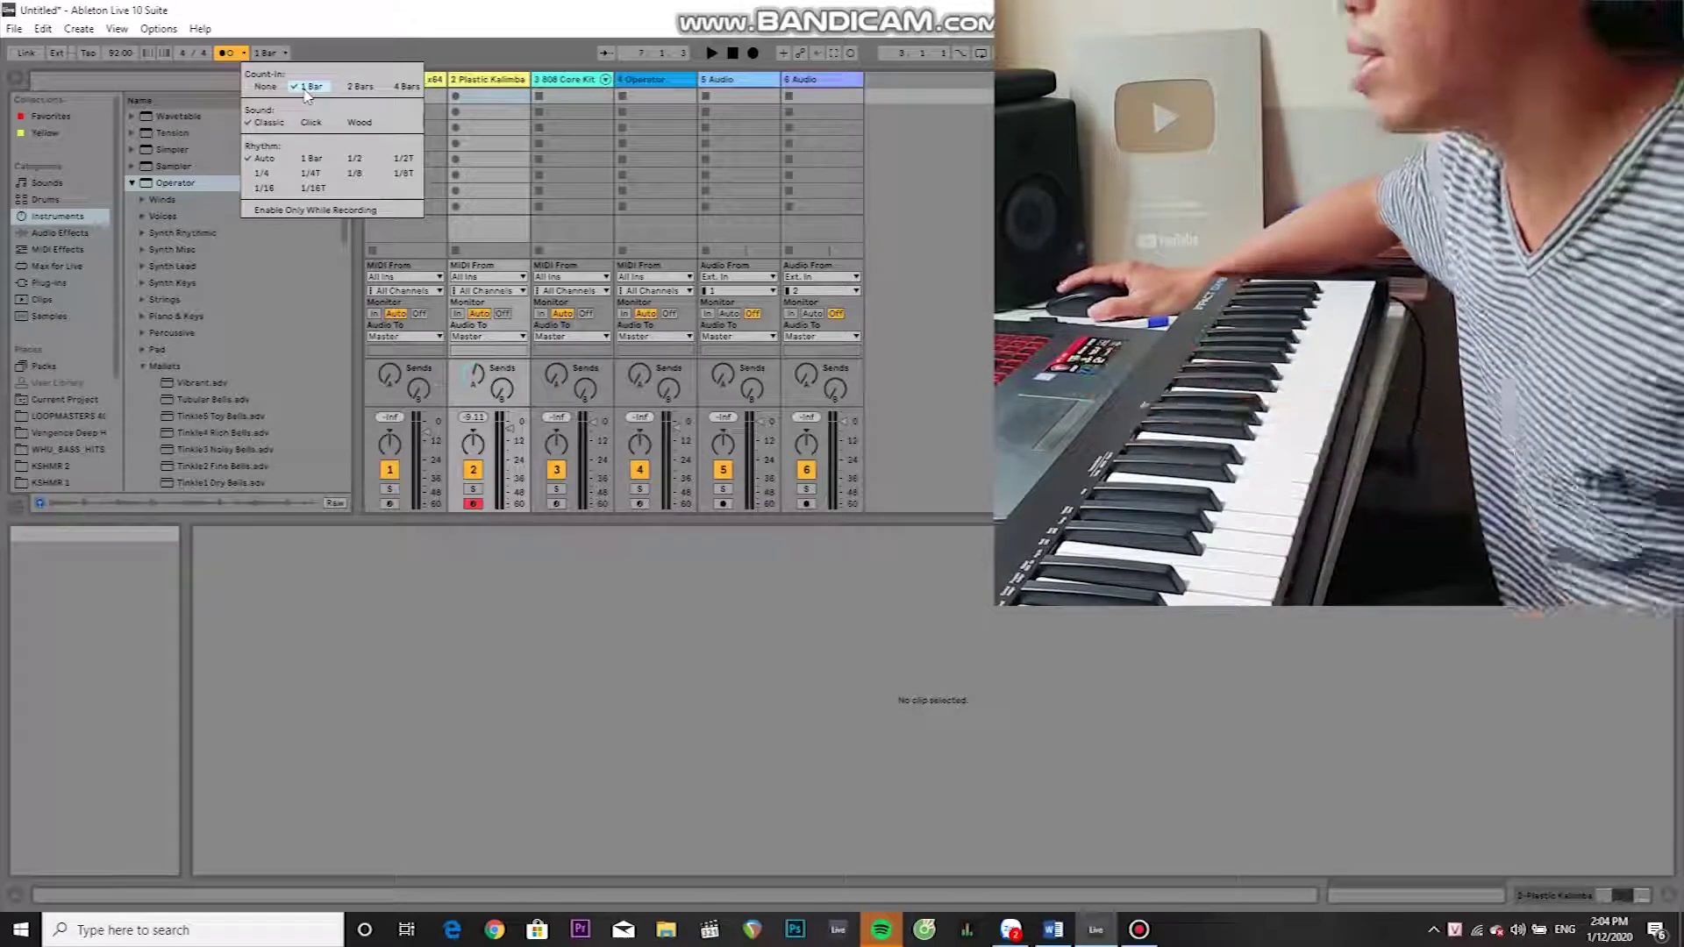
click(397, 53)
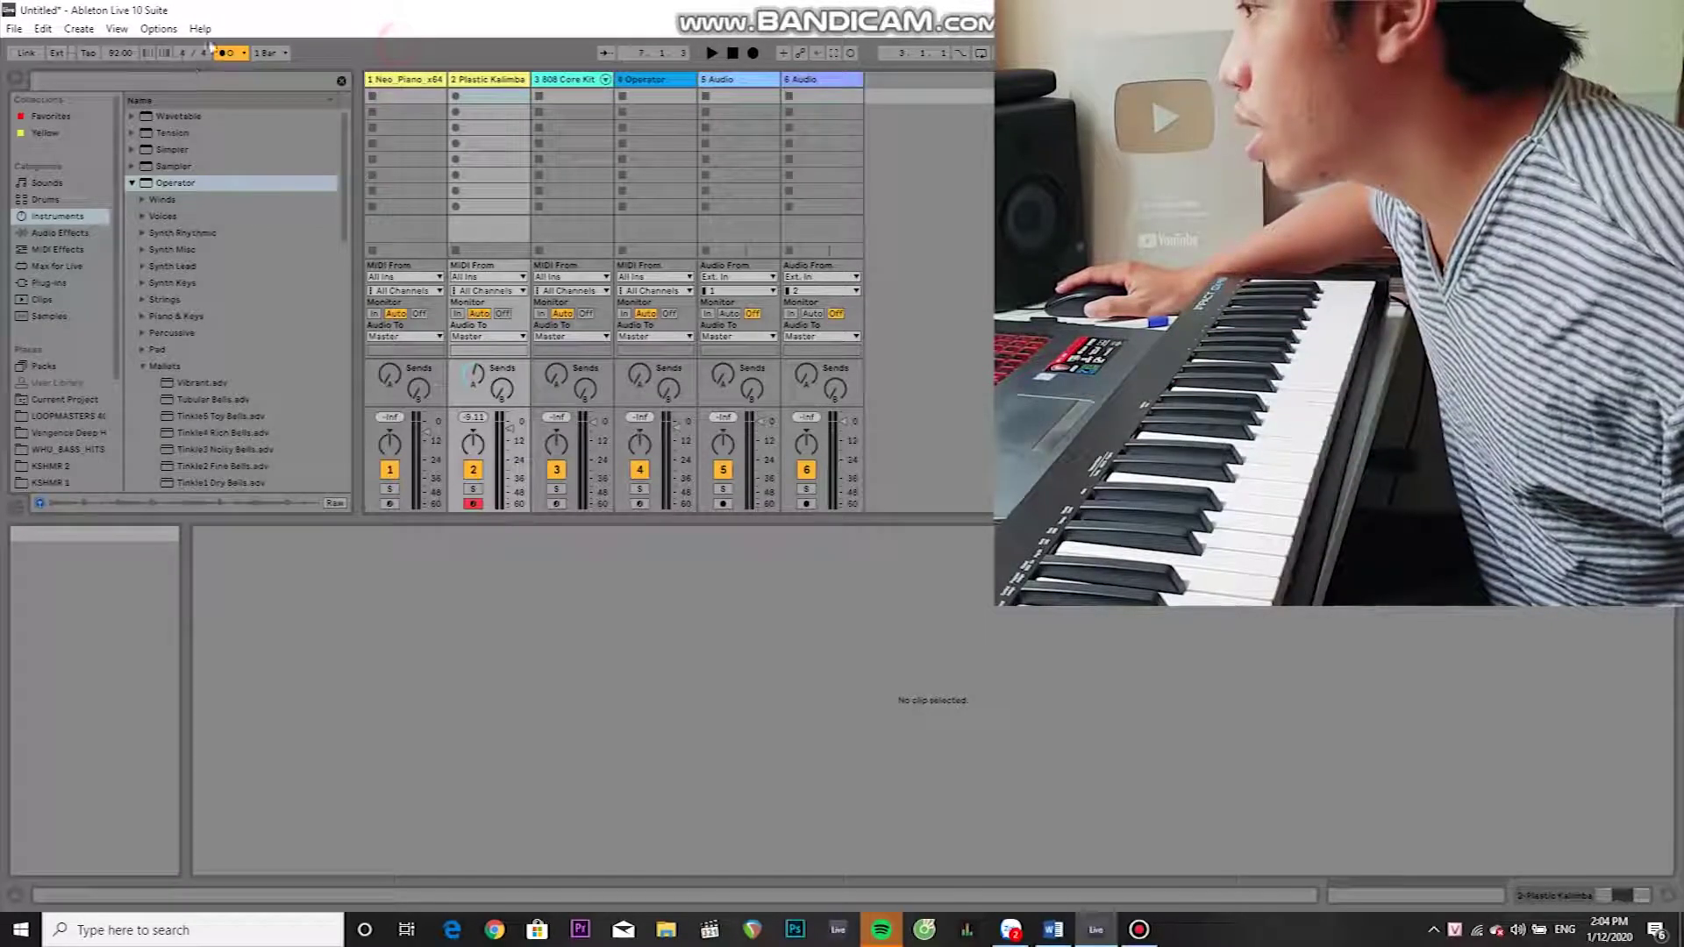
Try recording a melody take in the first clip slot of the Plastic Kalimba track and delete the take
click(455, 97)
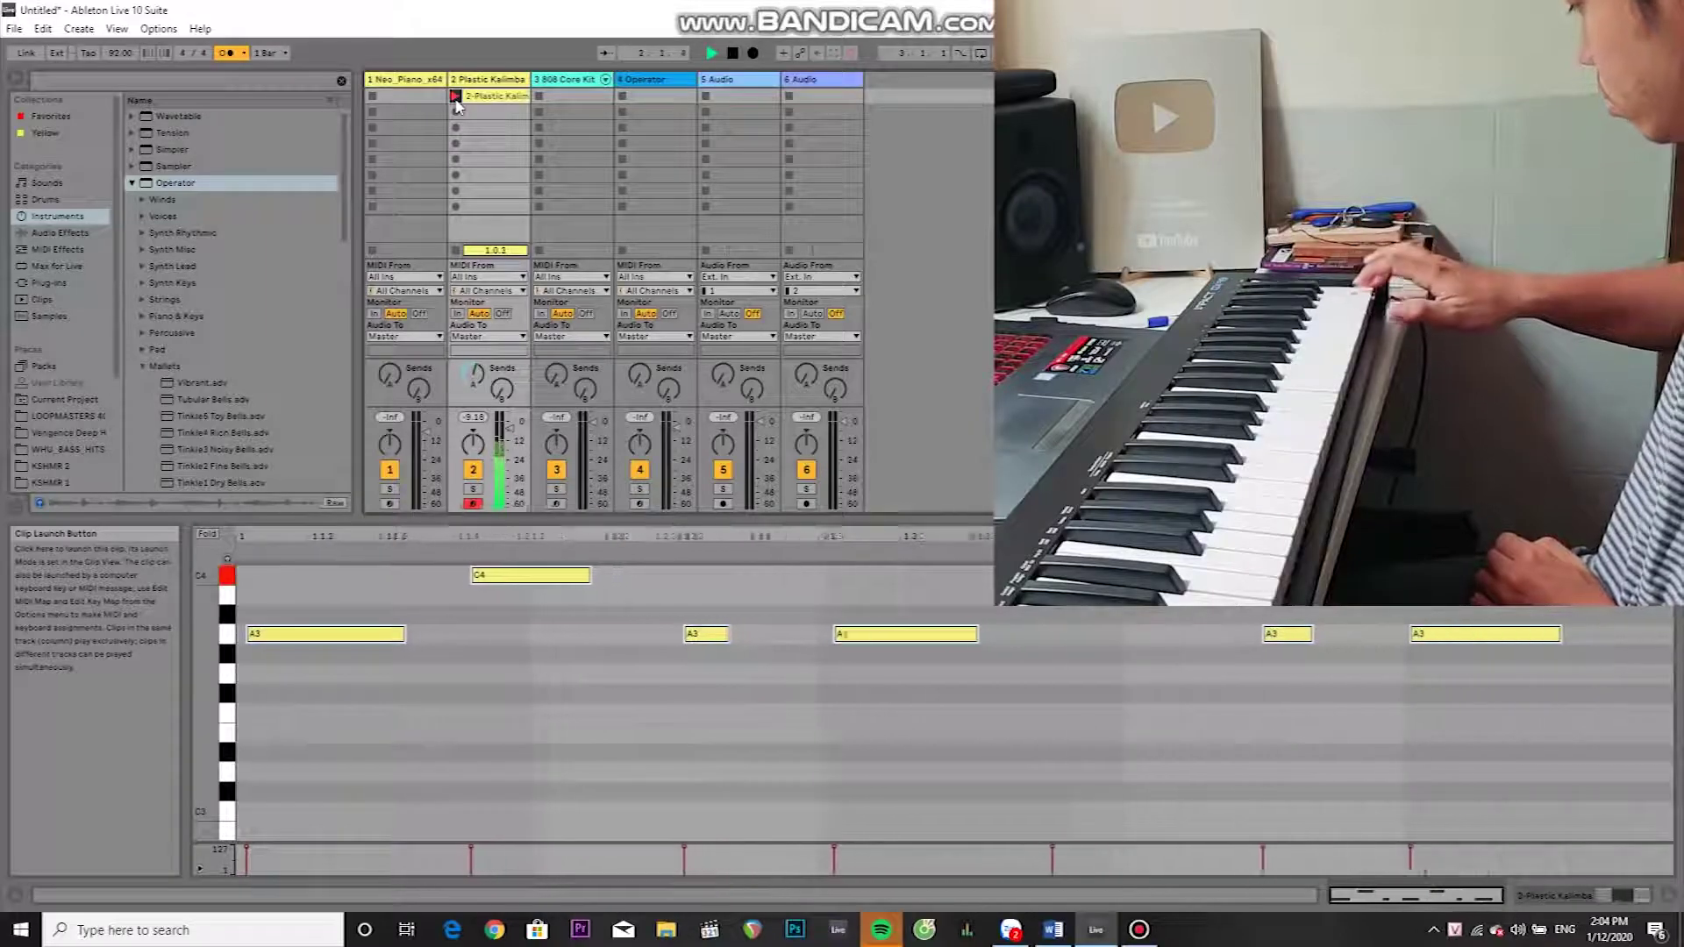
click(456, 97)
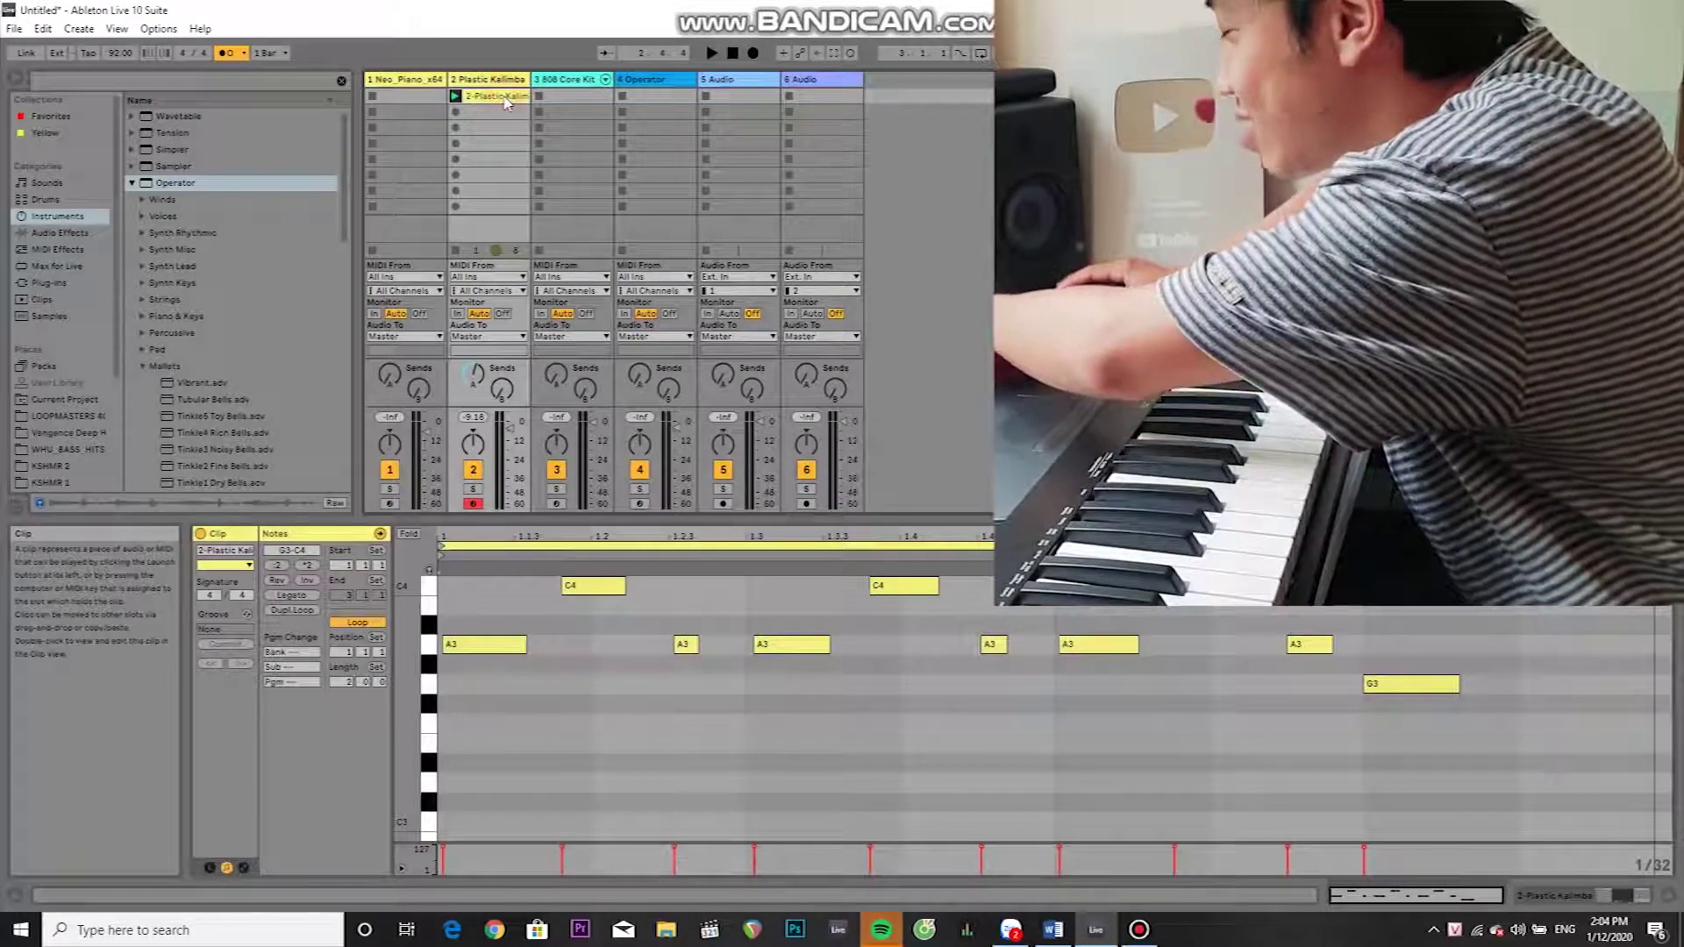
key(Delete)
Record the A3, C4 and G3 melody into the Plastic Kalimba track's first clip slot and play it back
click(456, 98)
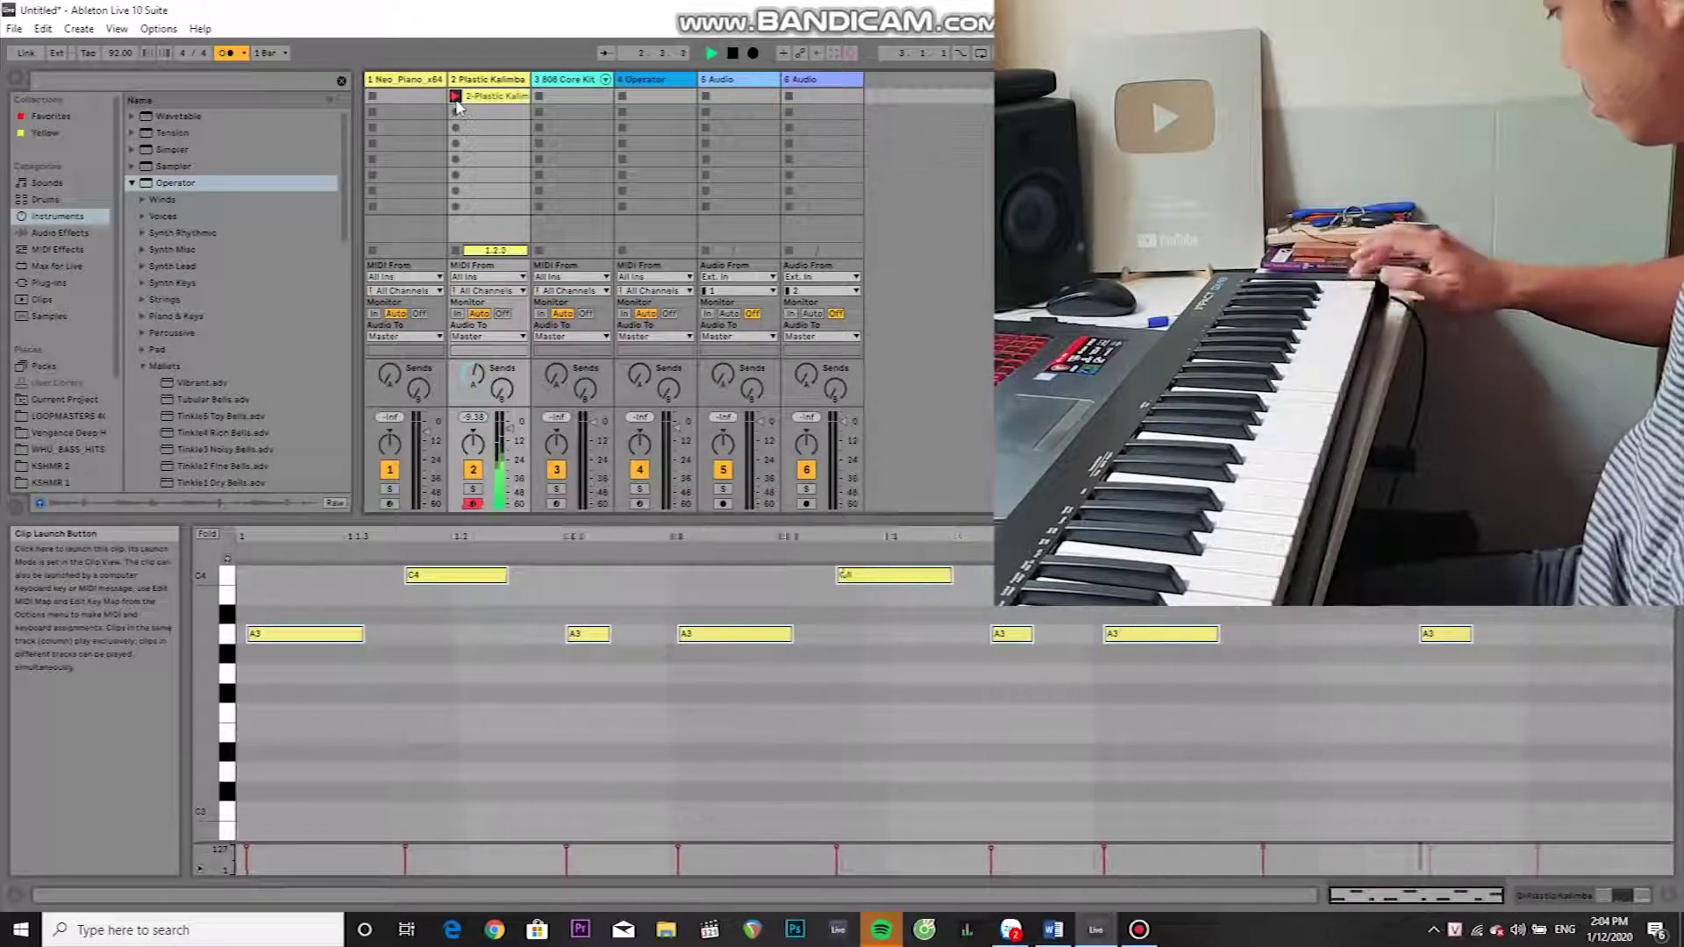
key(space)
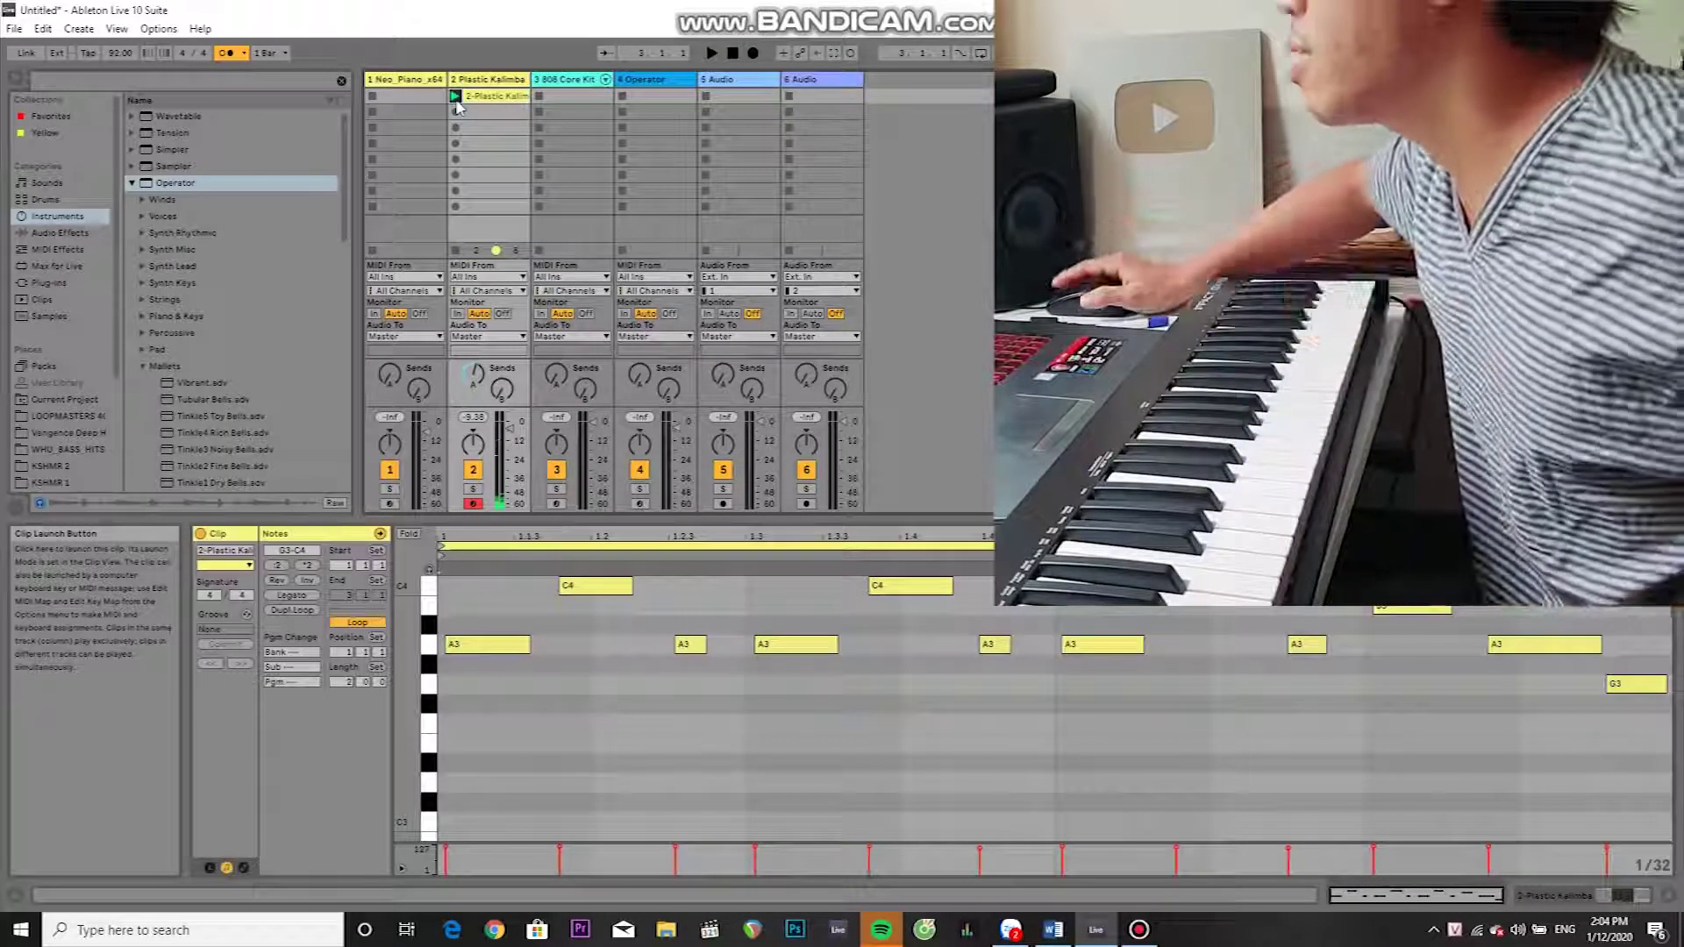
key(space)
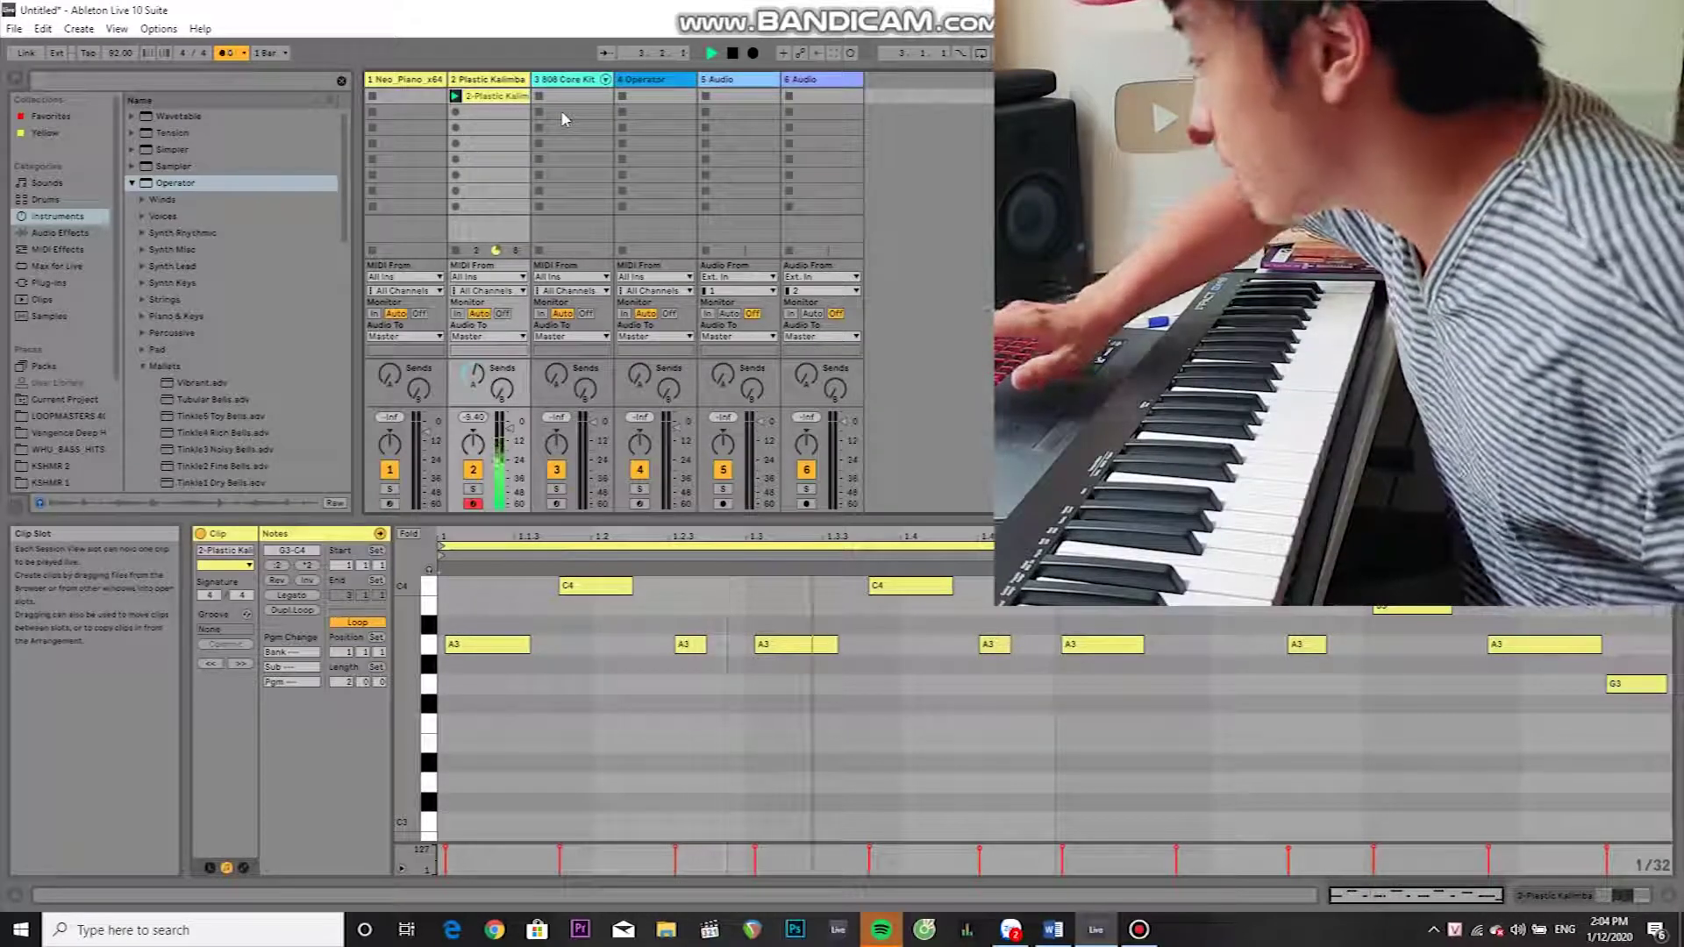
key(space)
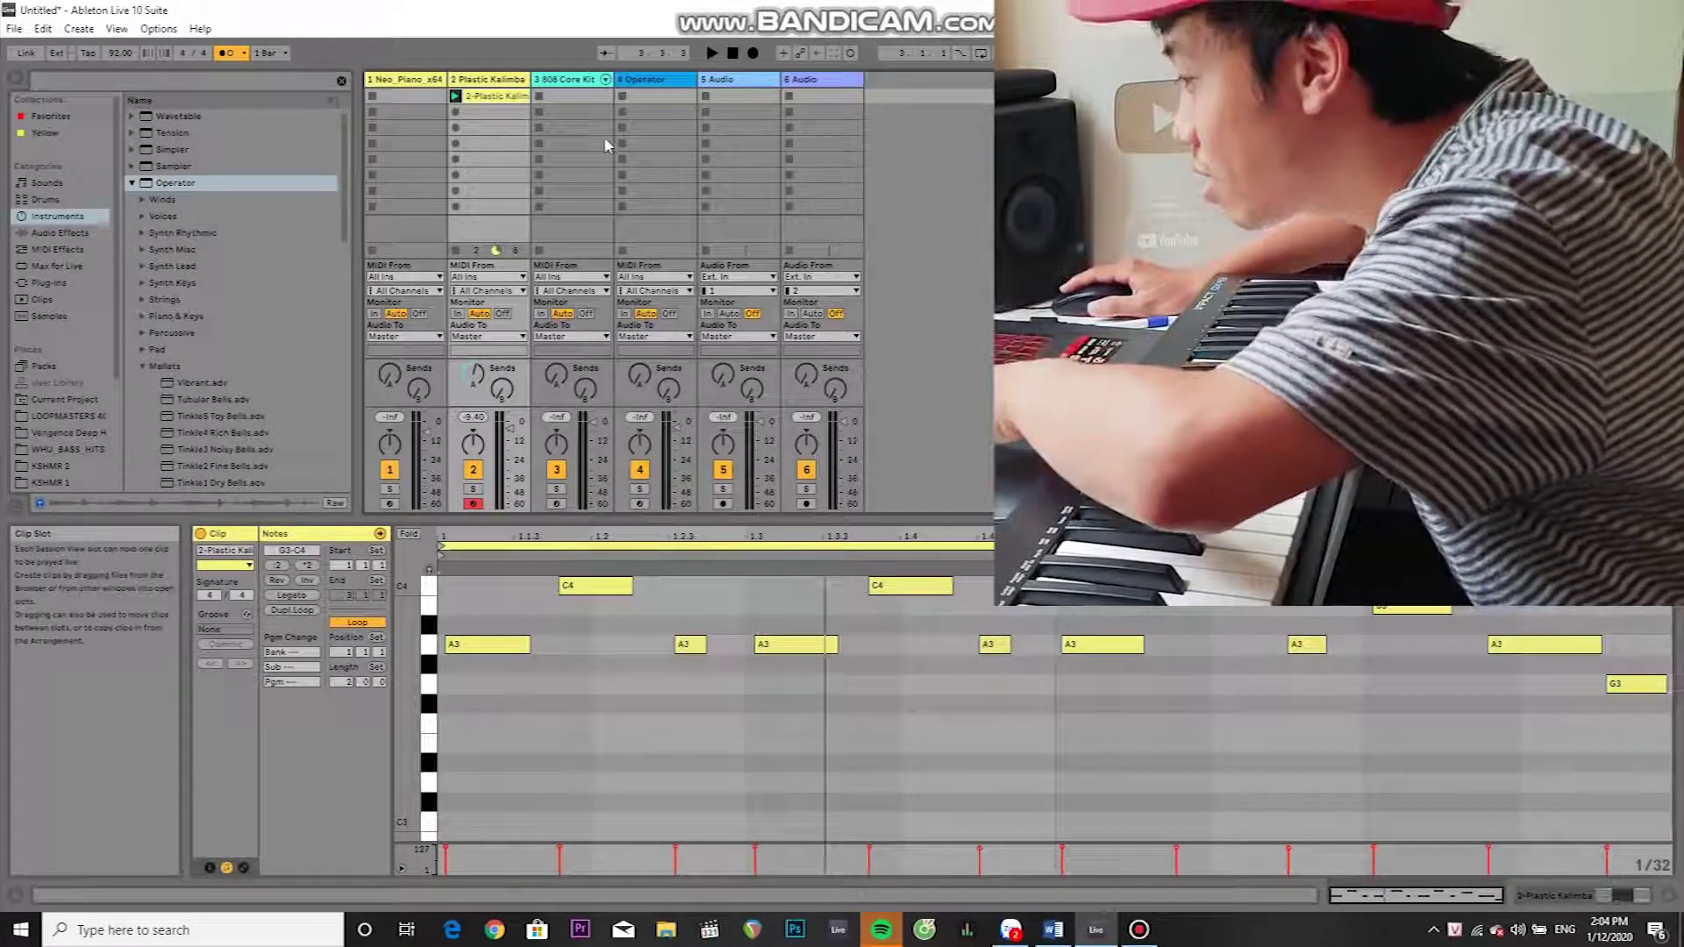
key(space)
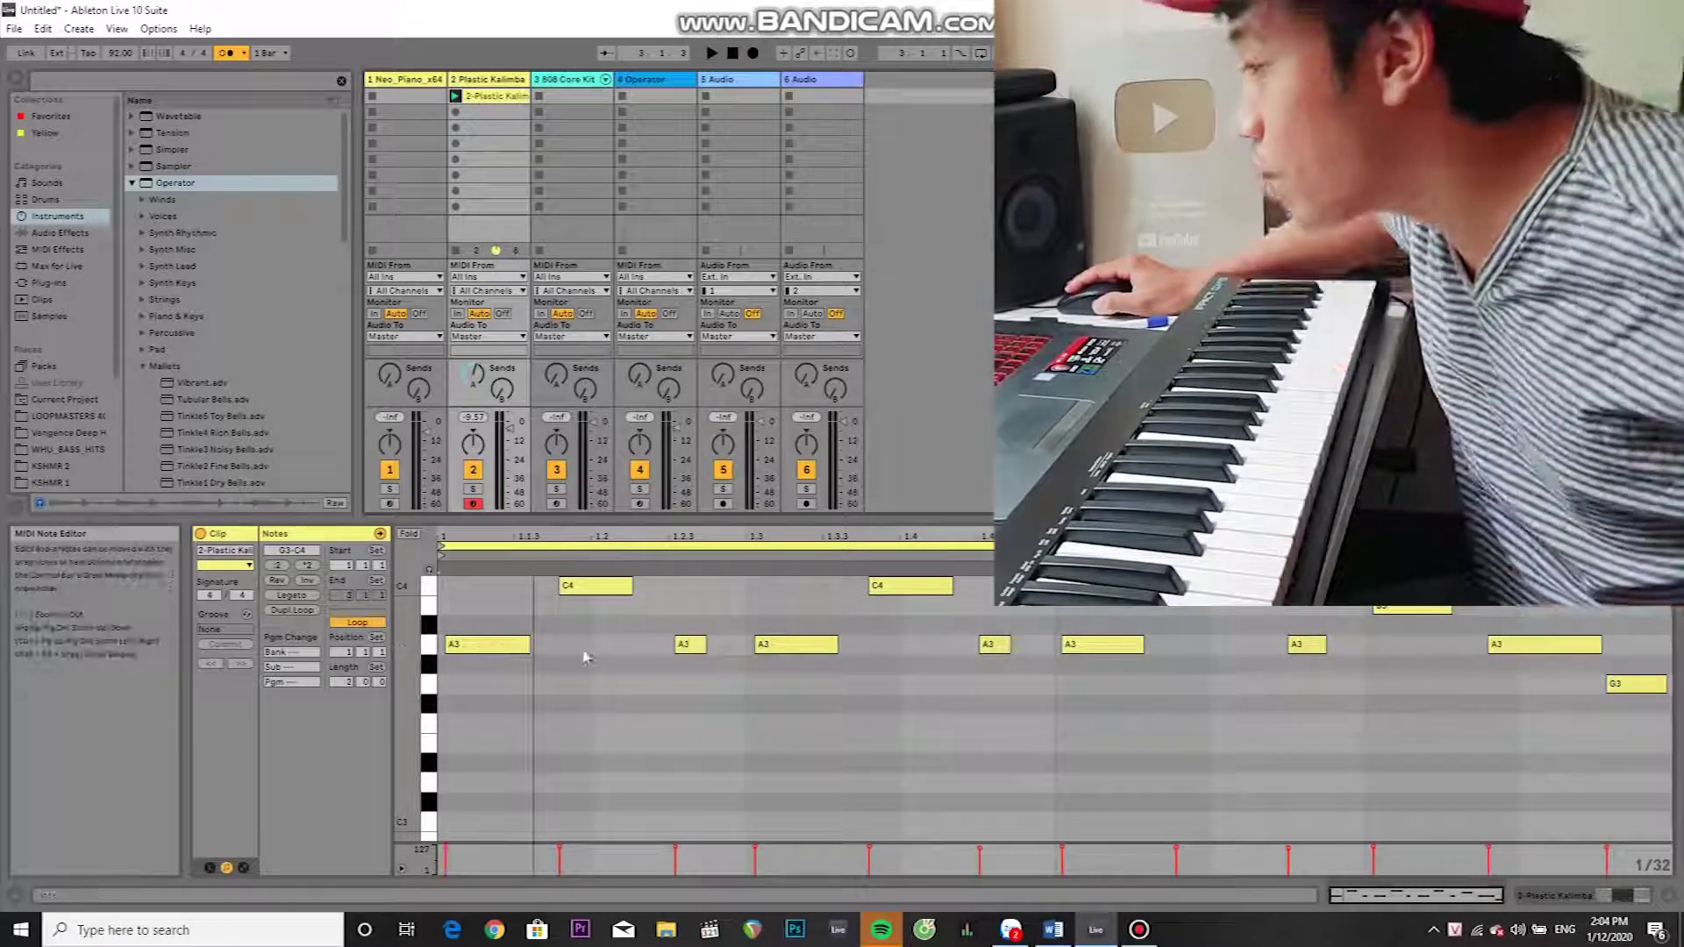
Align the kalimba clip's A3 notes near positions 1, 1.3 and 2 with the grid and play the clip back
click(480, 649)
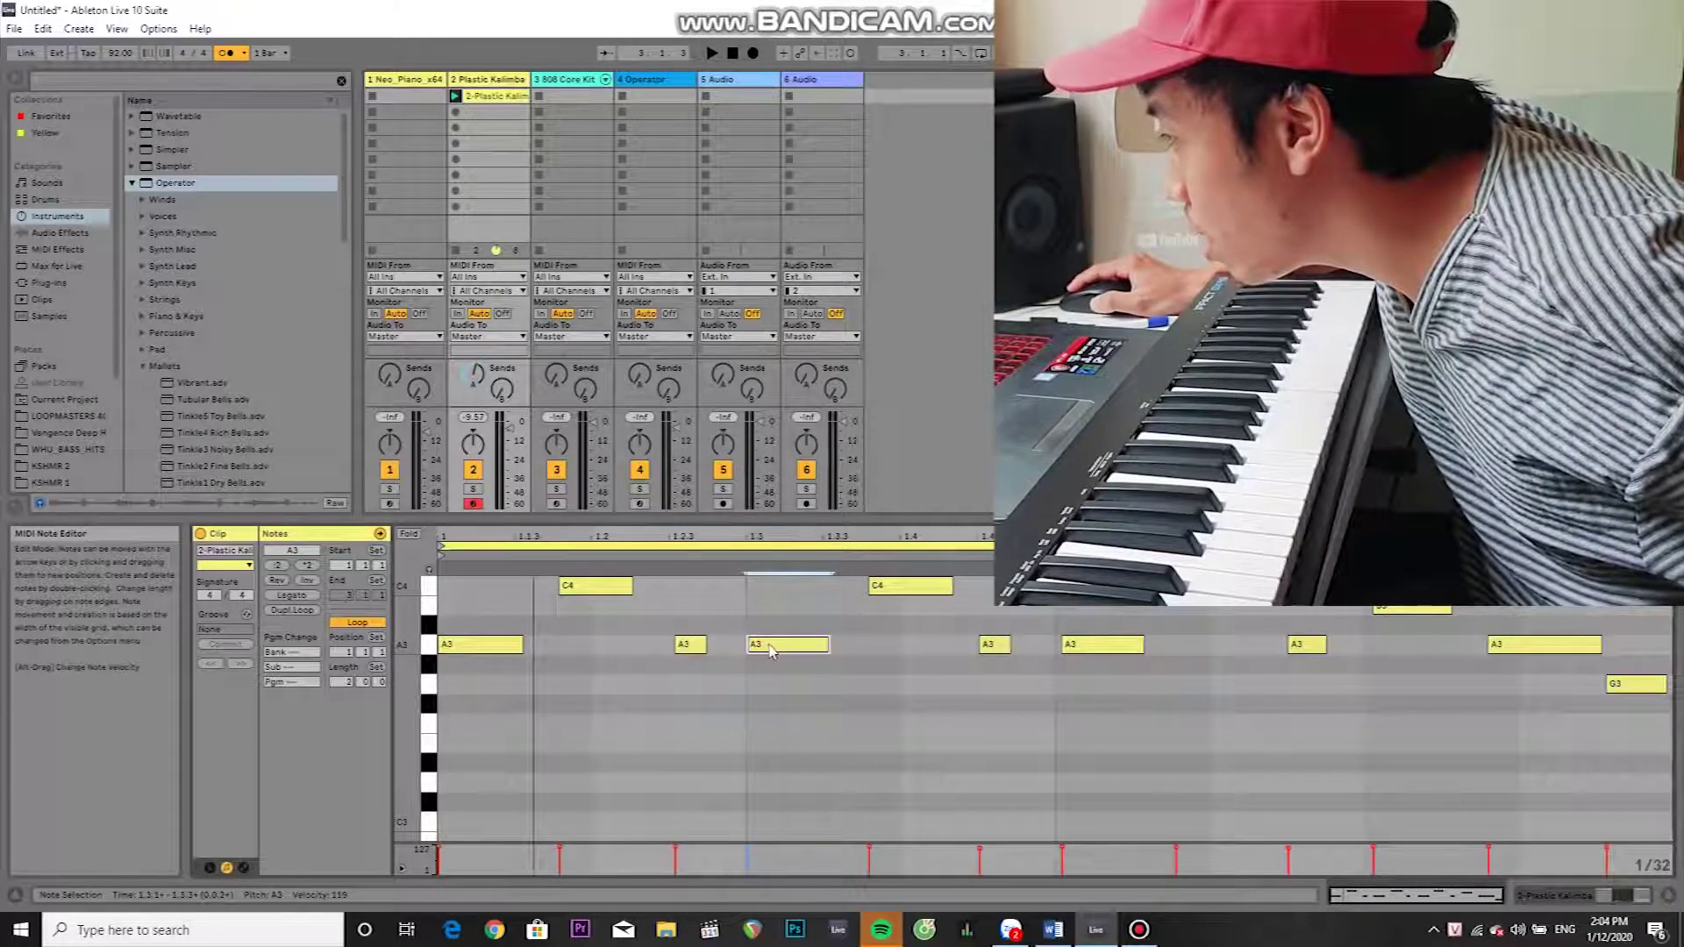
click(1083, 649)
key(space)
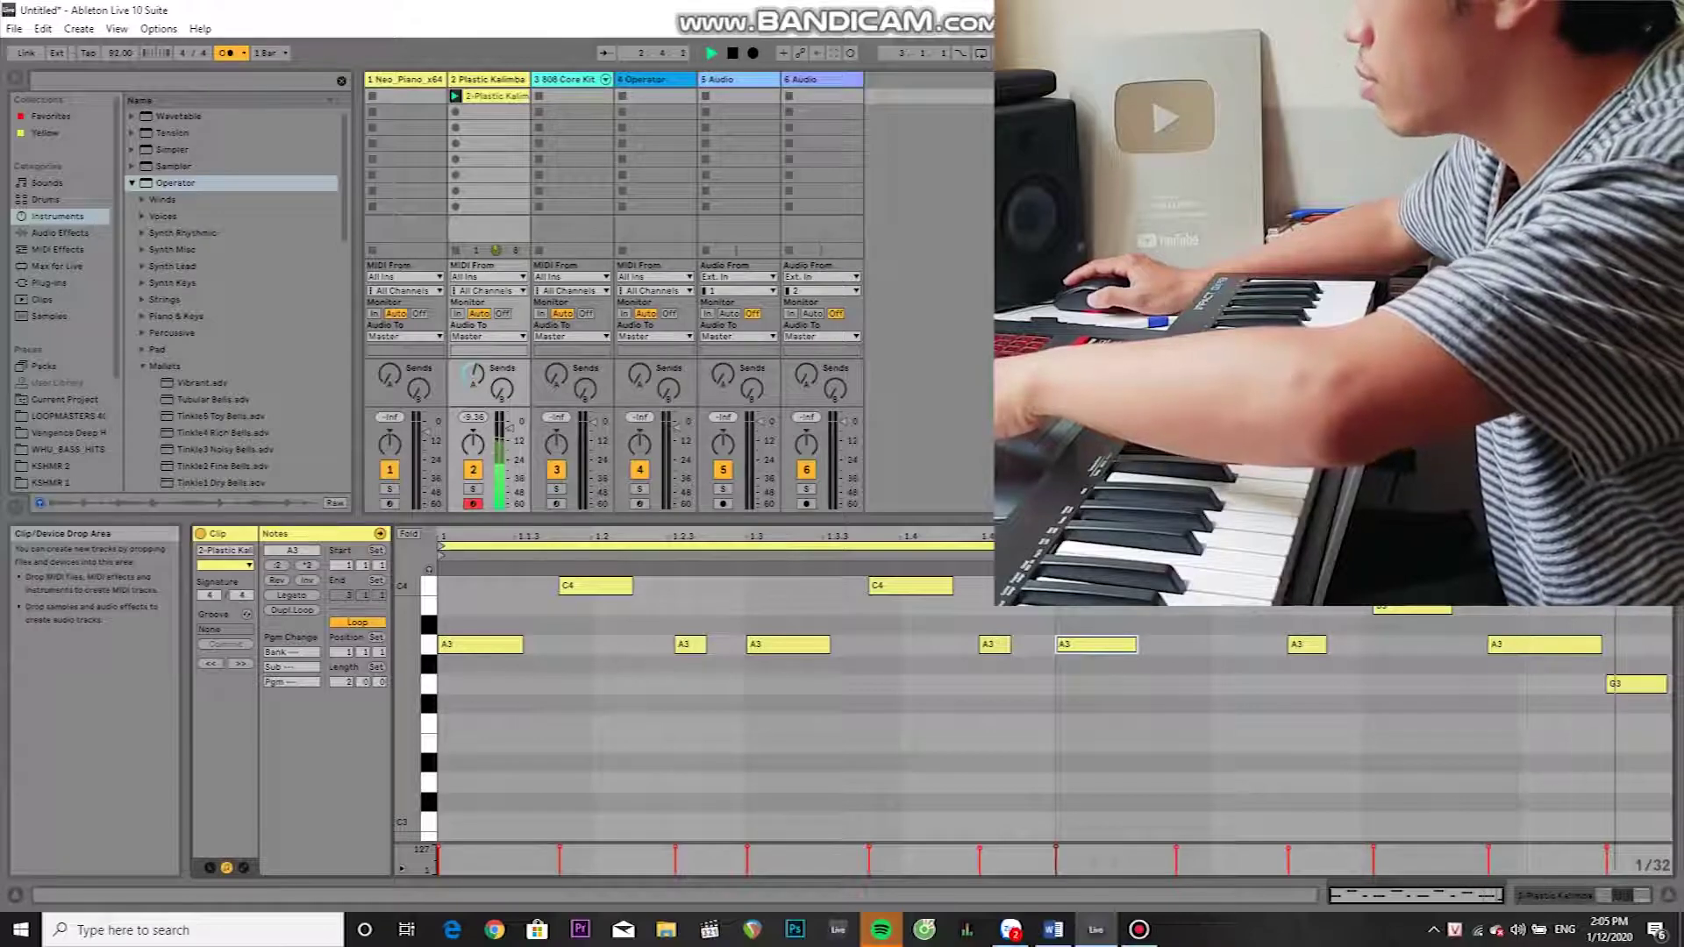
key(space)
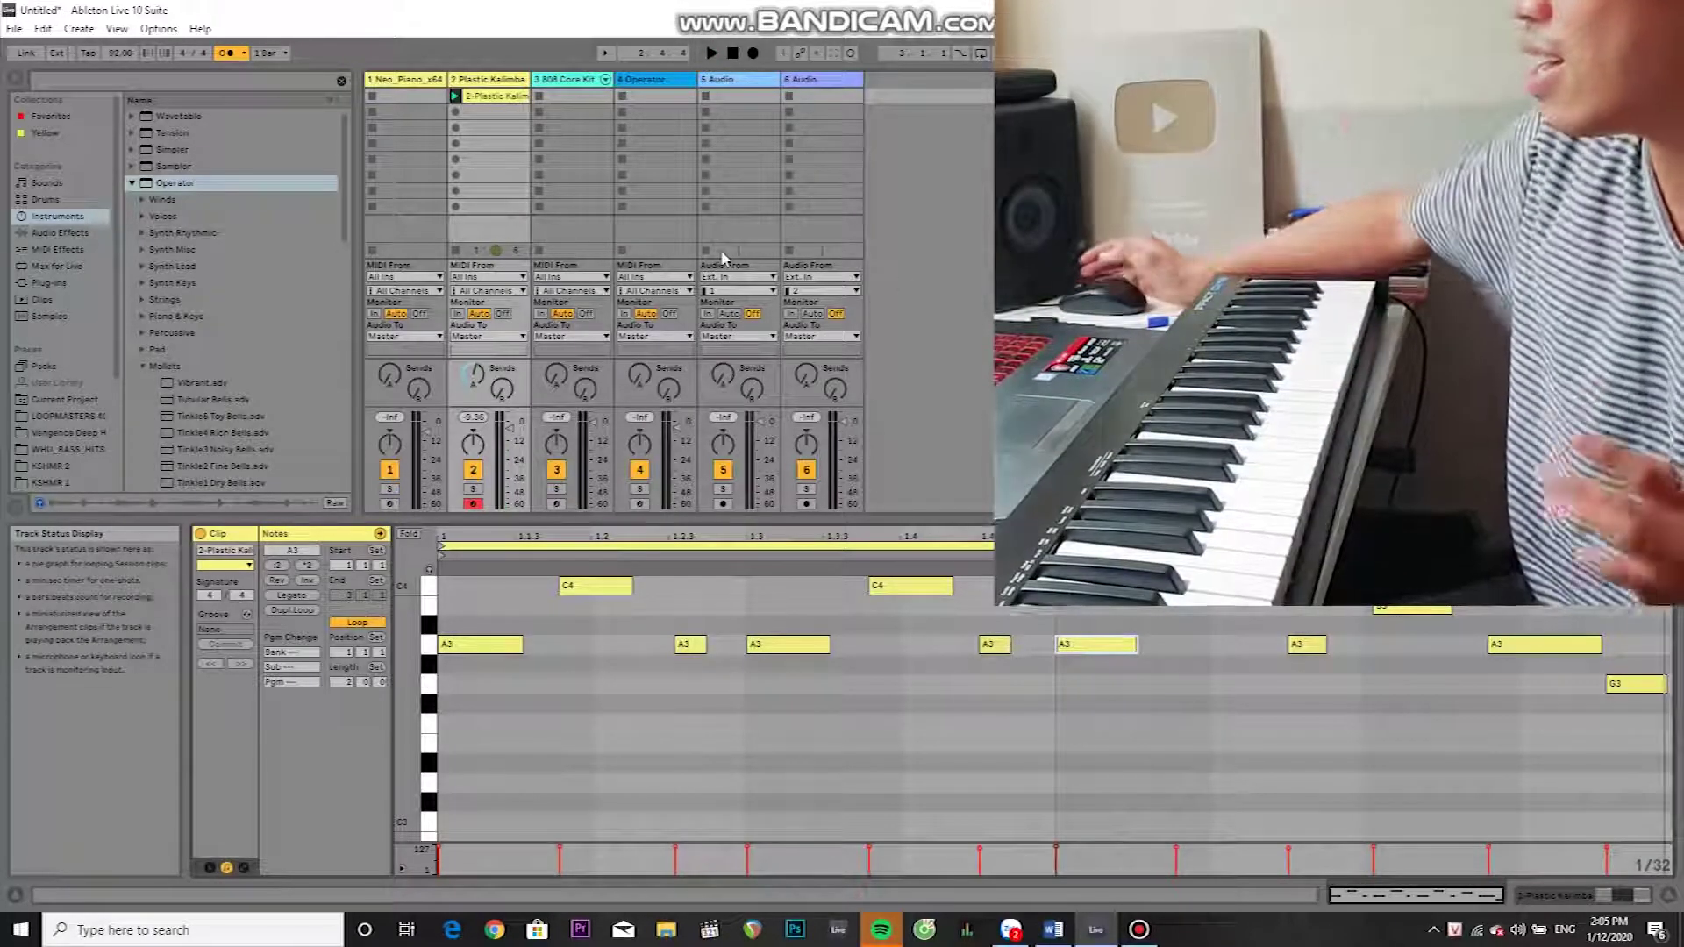
Rehearse a lower part over the looping kalimba clip and enable session recording to overdub it
key(space)
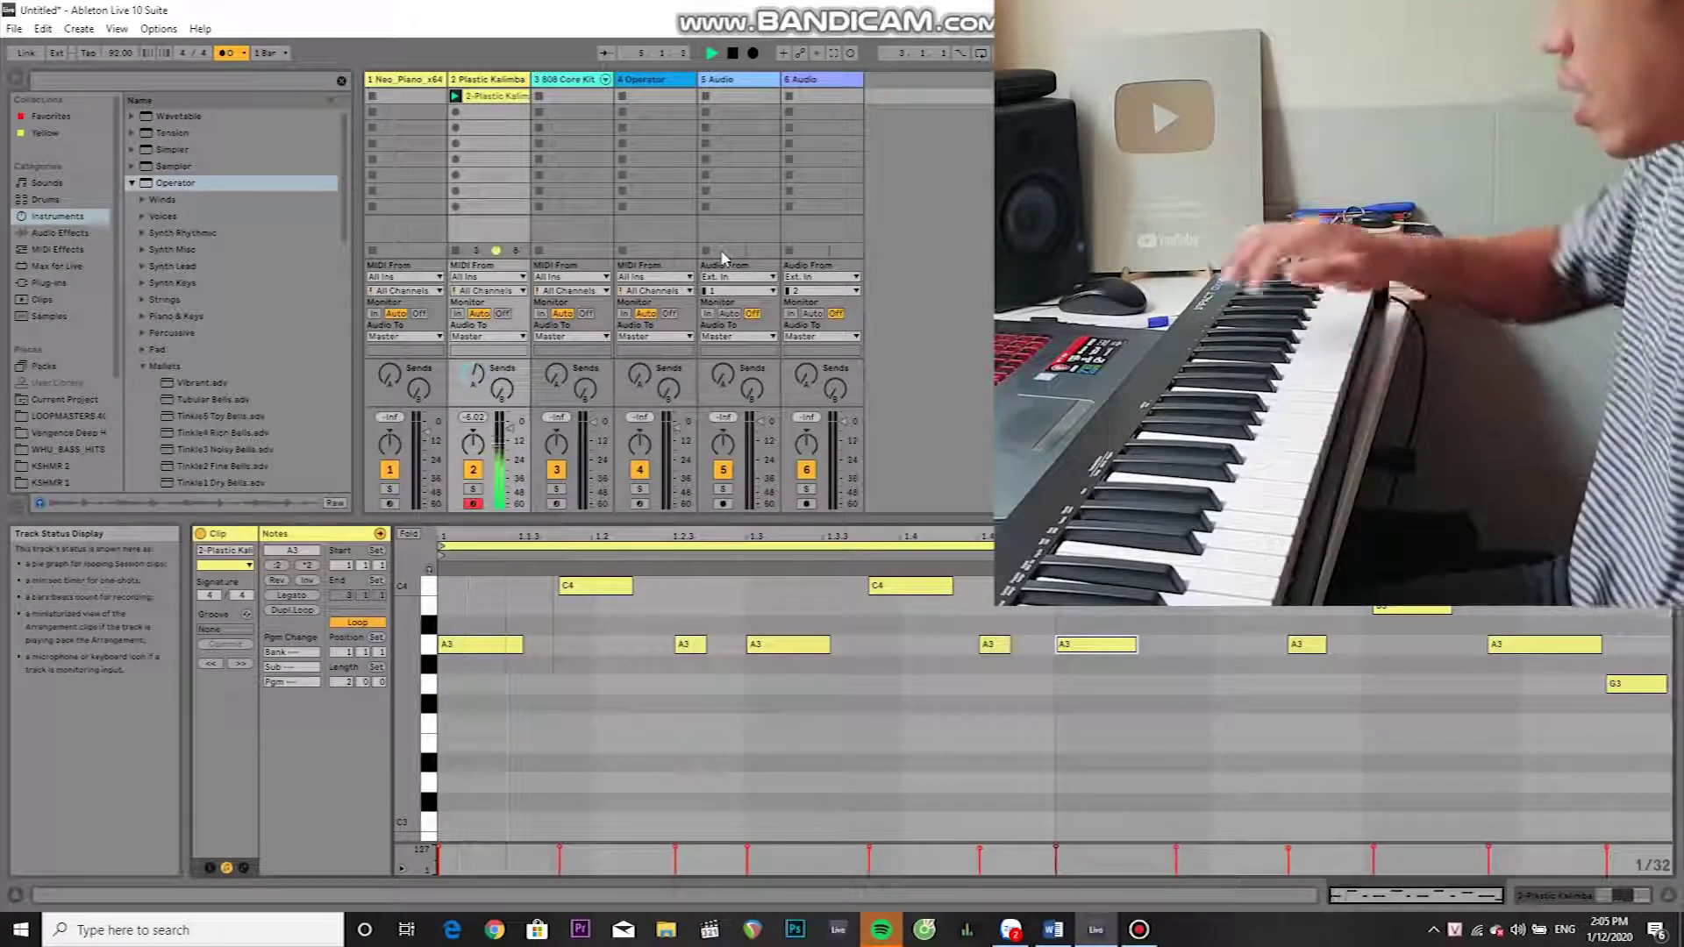
key(space)
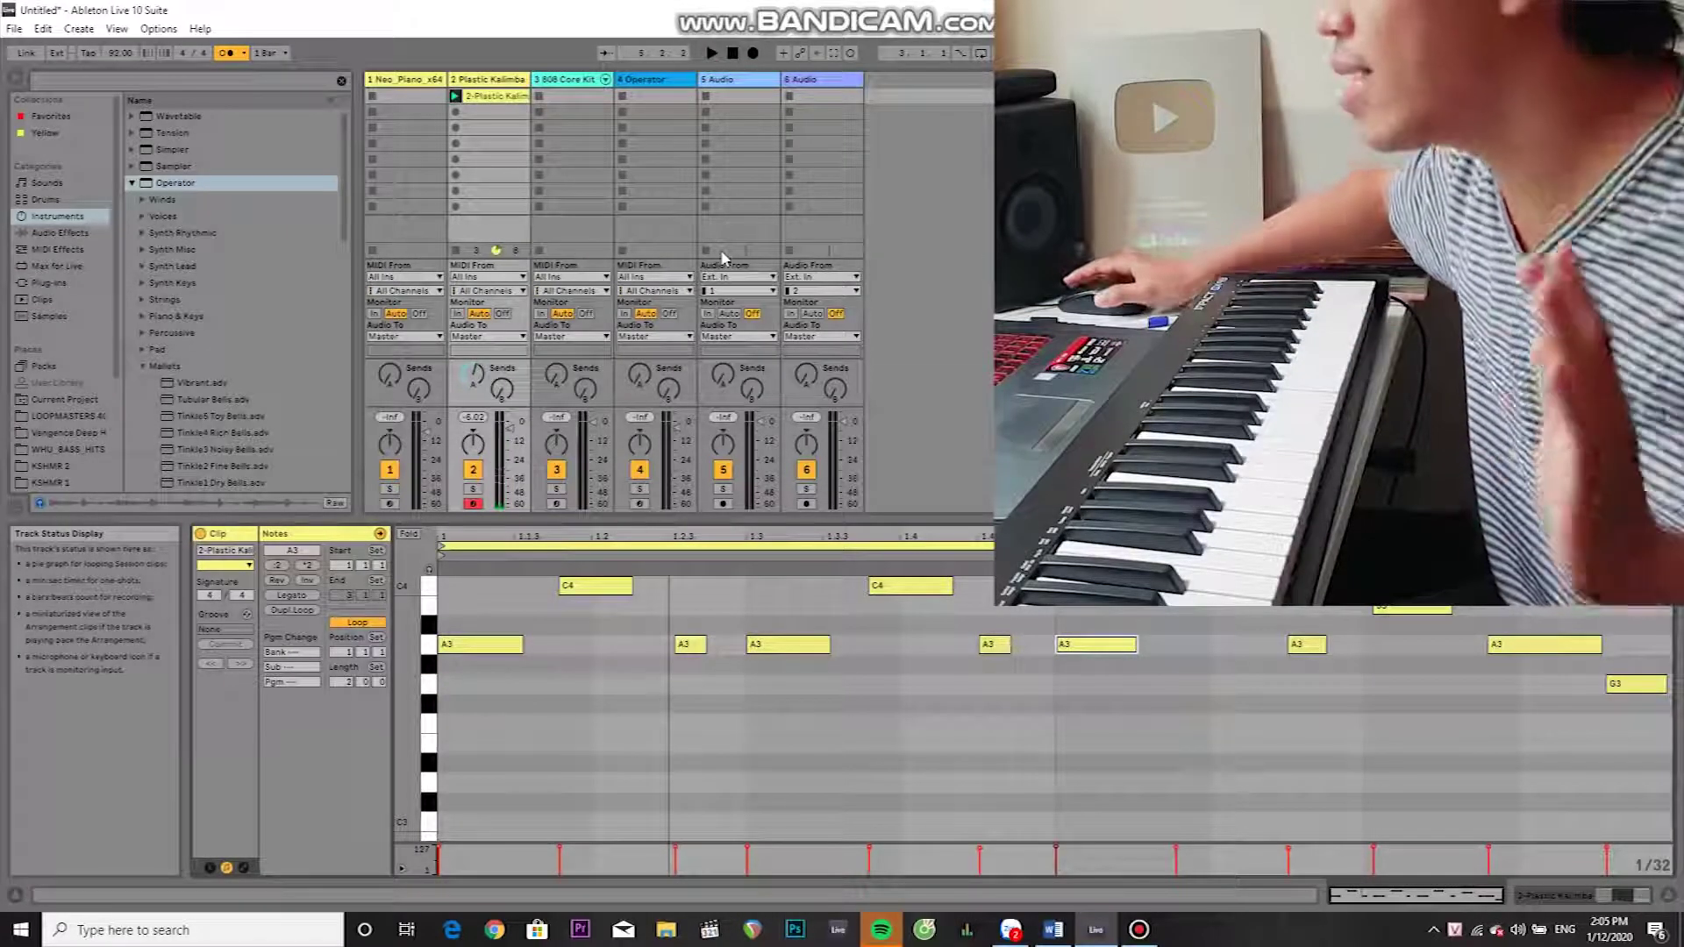
click(850, 53)
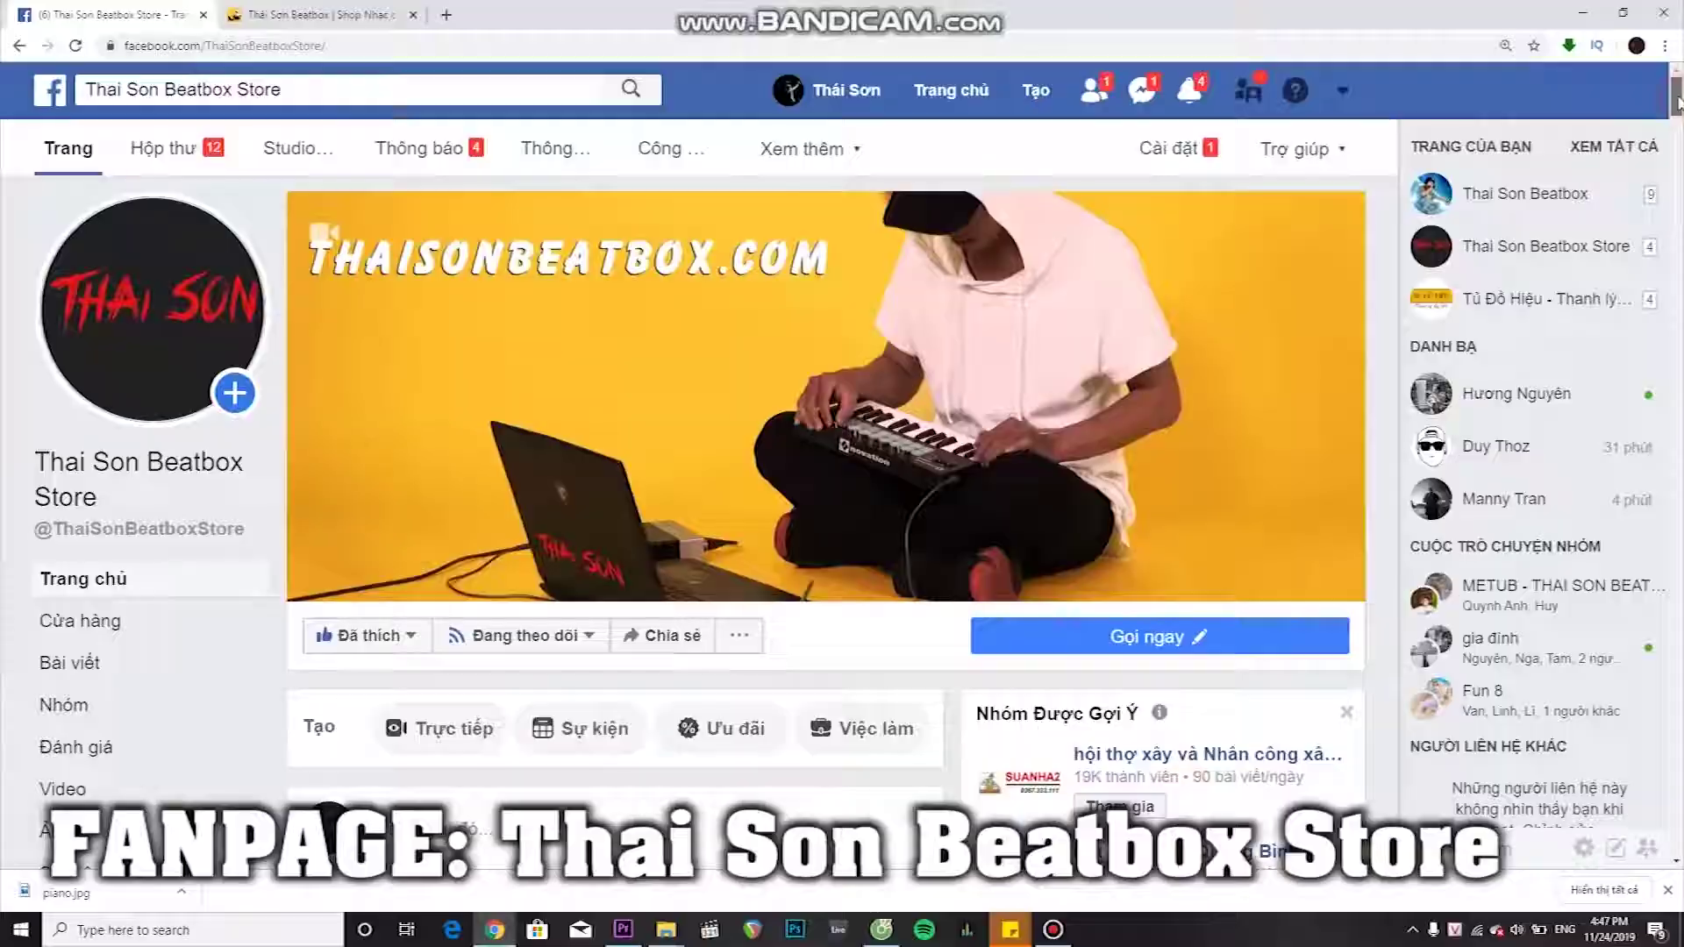
Look through the Thai Son Beatbox Store Facebook page and the thaisonbeatbox.com home page in the browser
scroll(825, 527, down, 4)
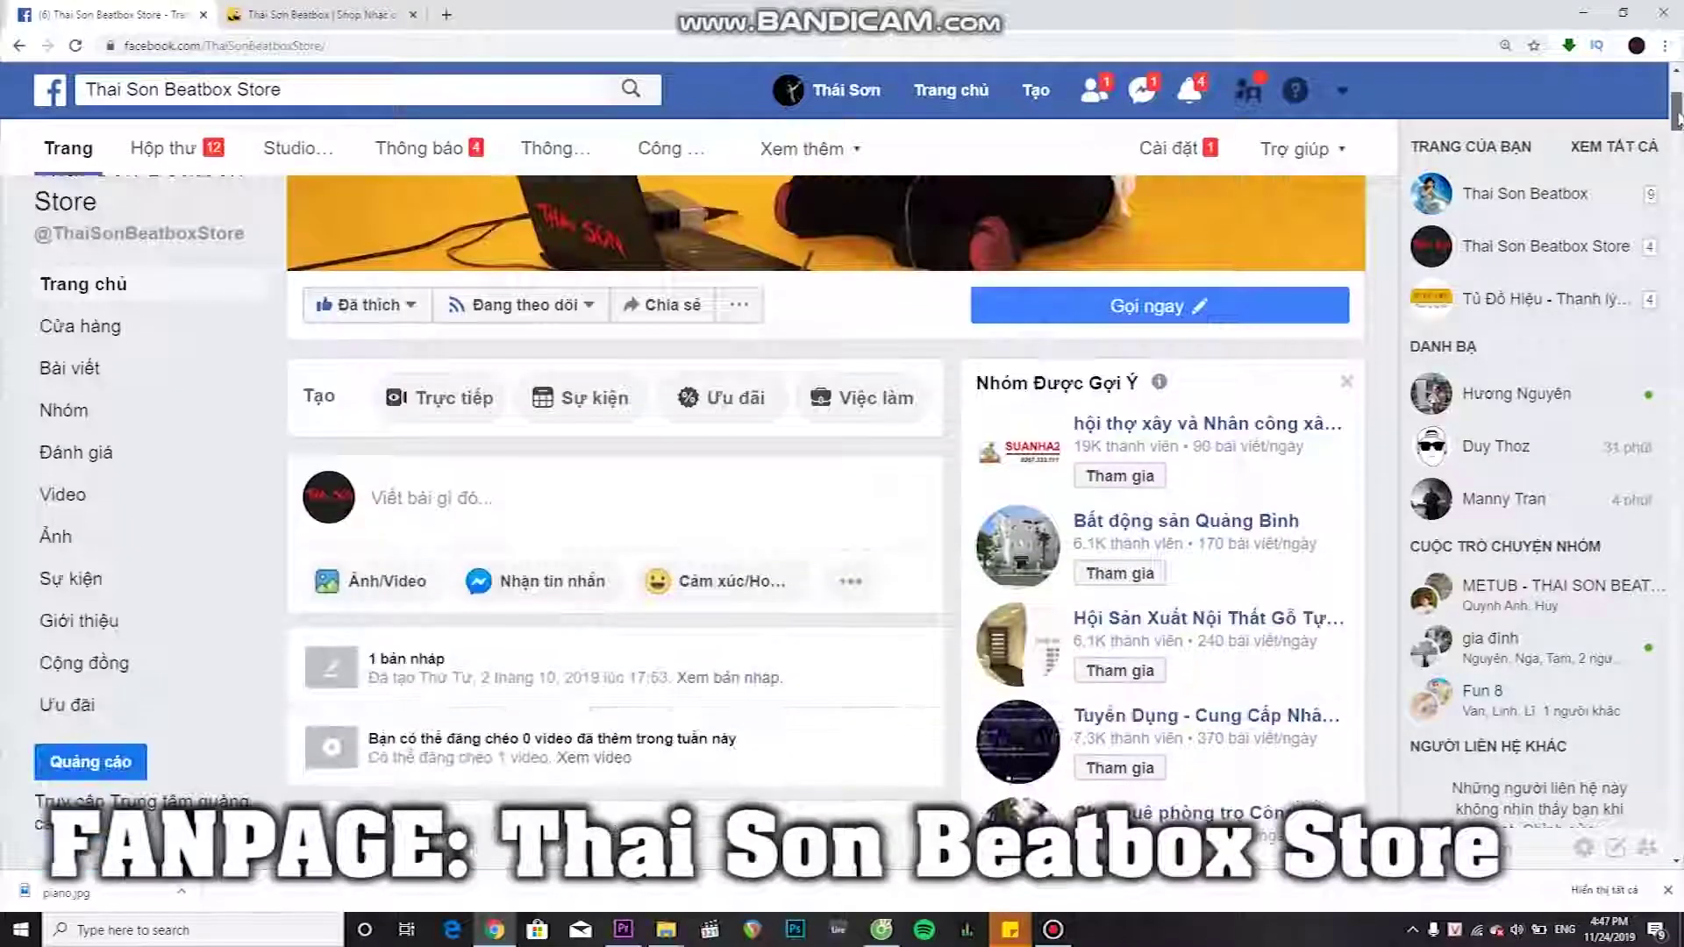
scroll(614, 482, down, 15)
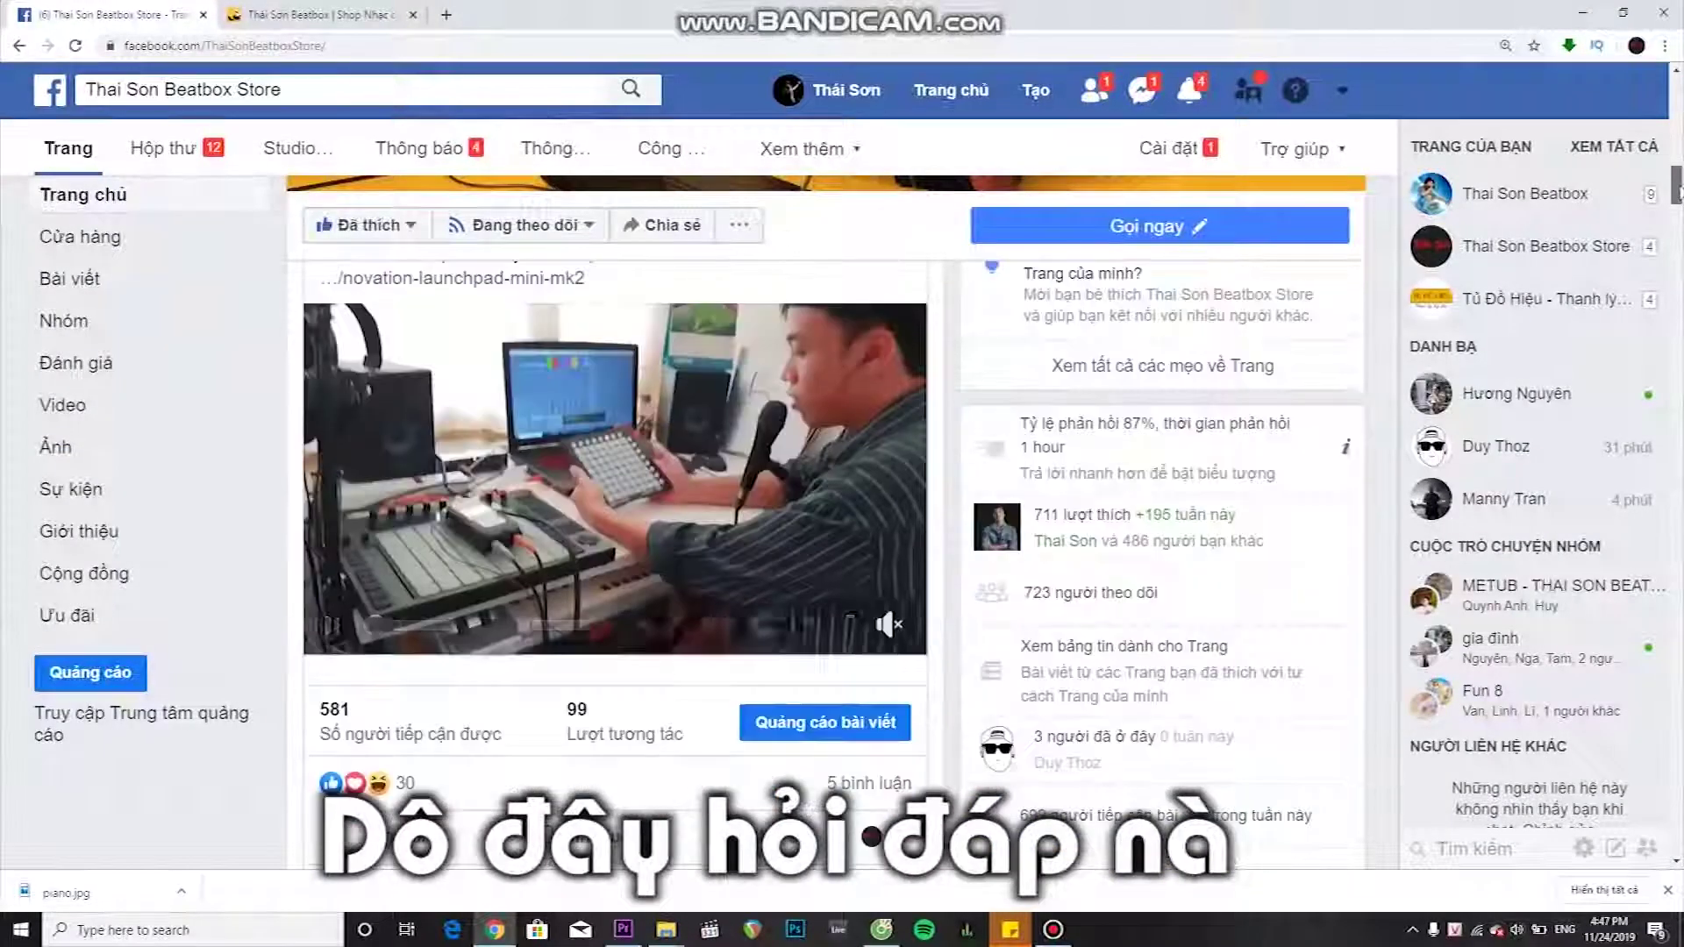
scroll(614, 526, down, 4)
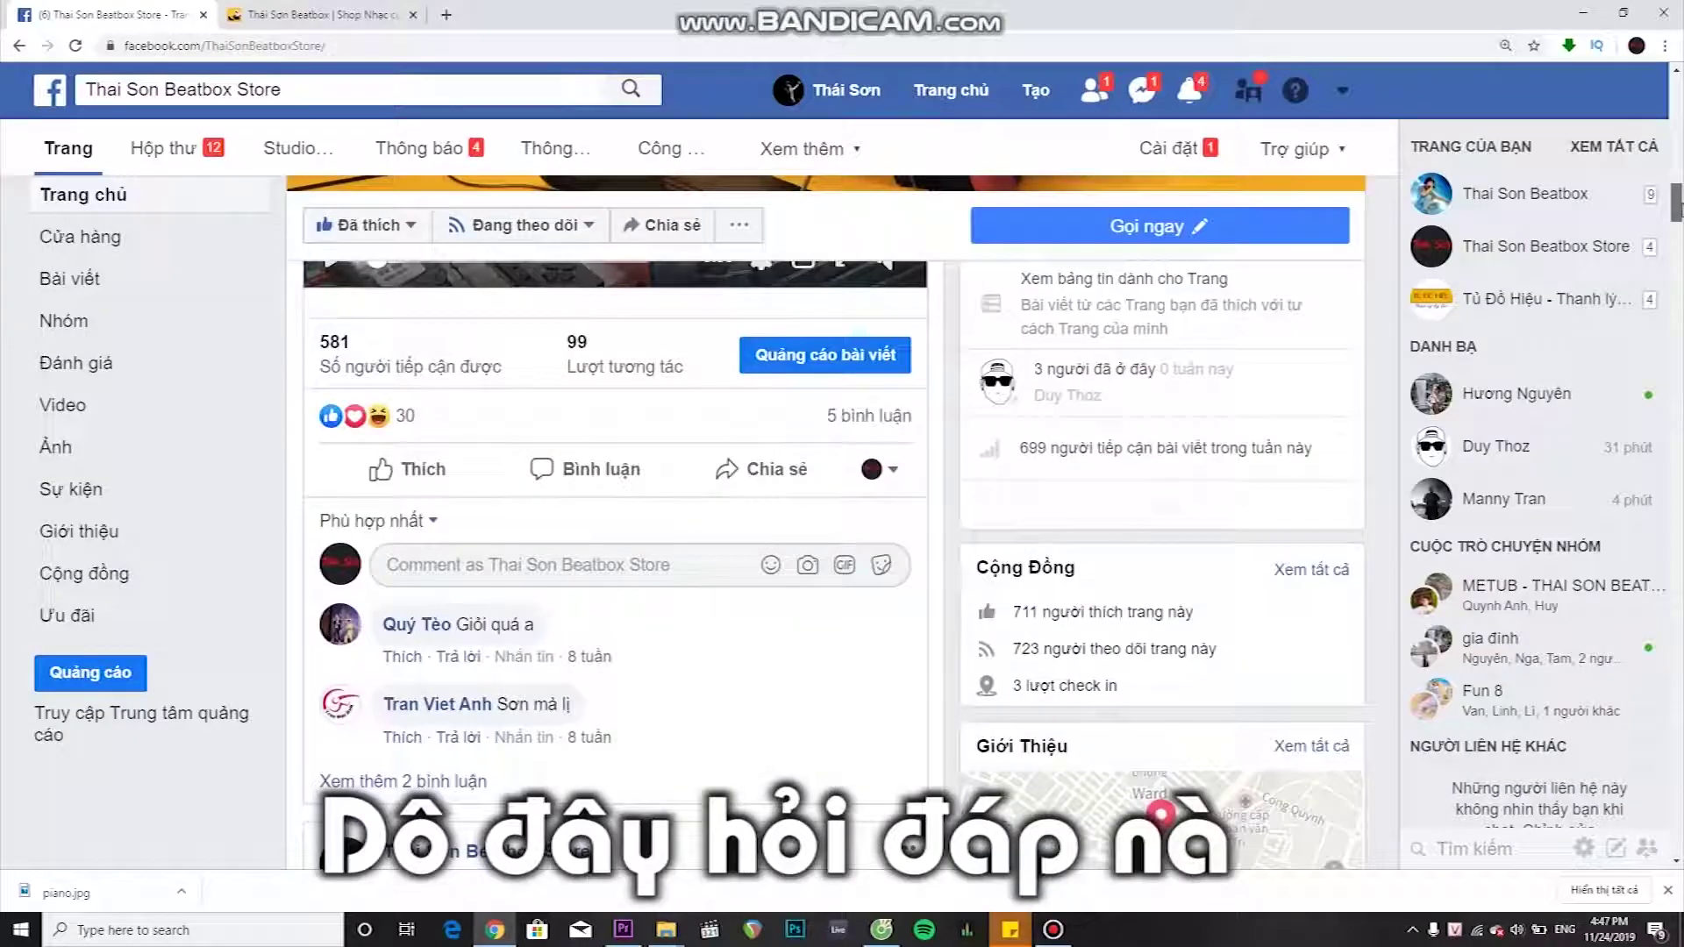
scroll(614, 526, down, 3)
click(348, 12)
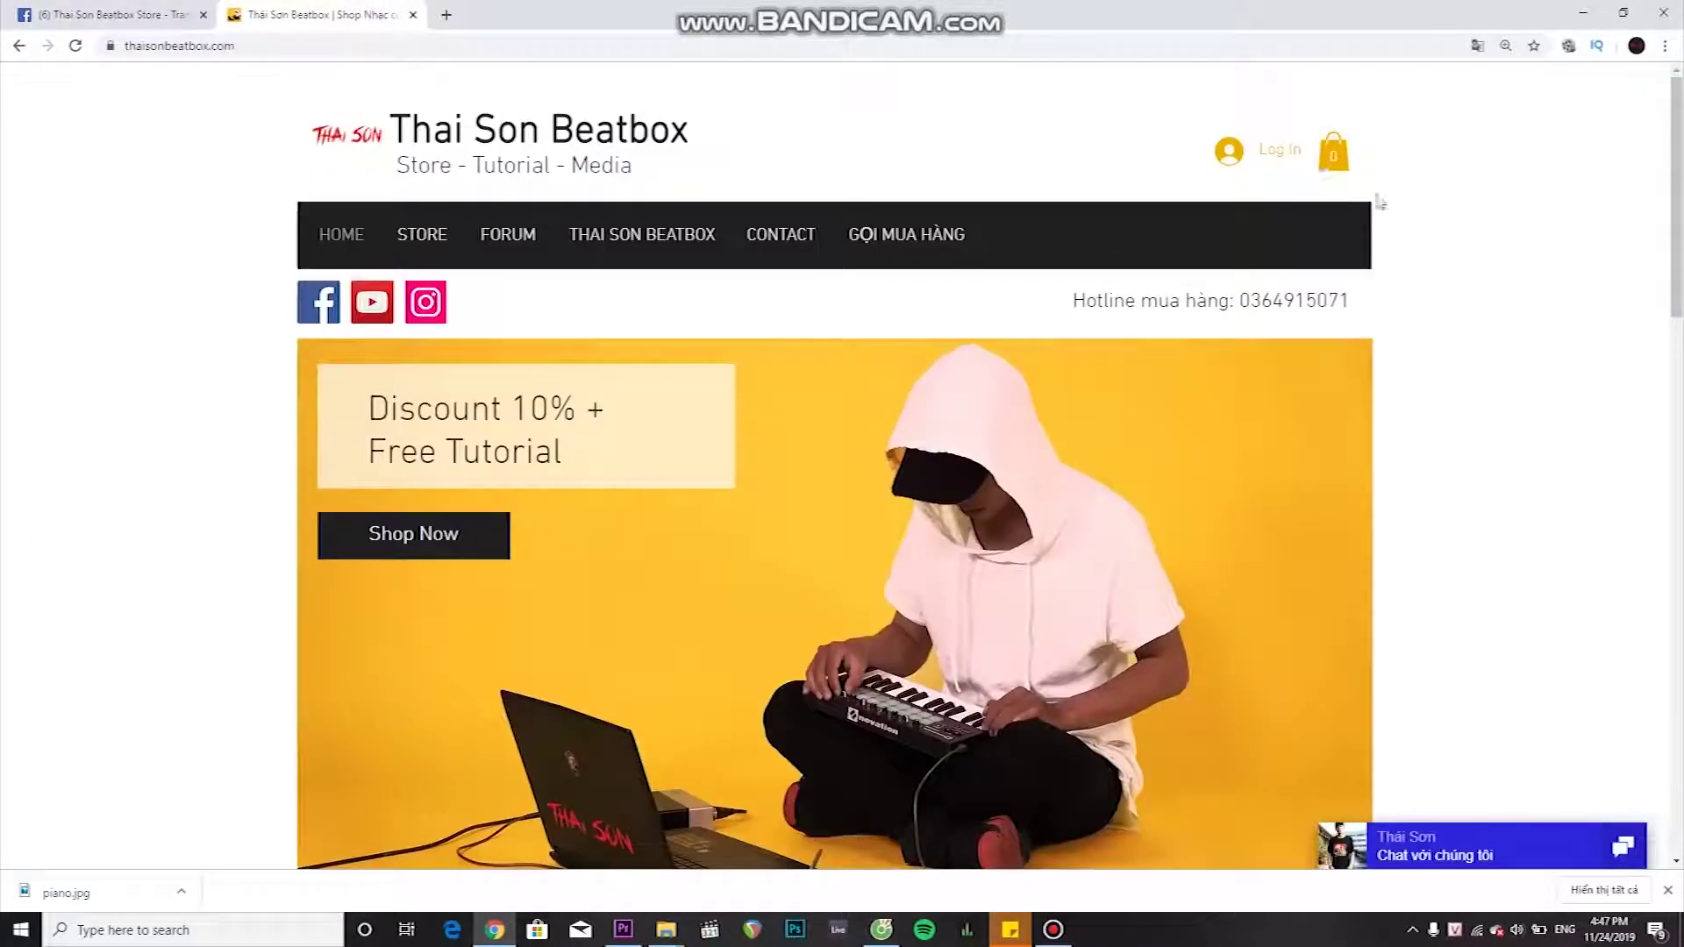
scroll(833, 465, down, 5)
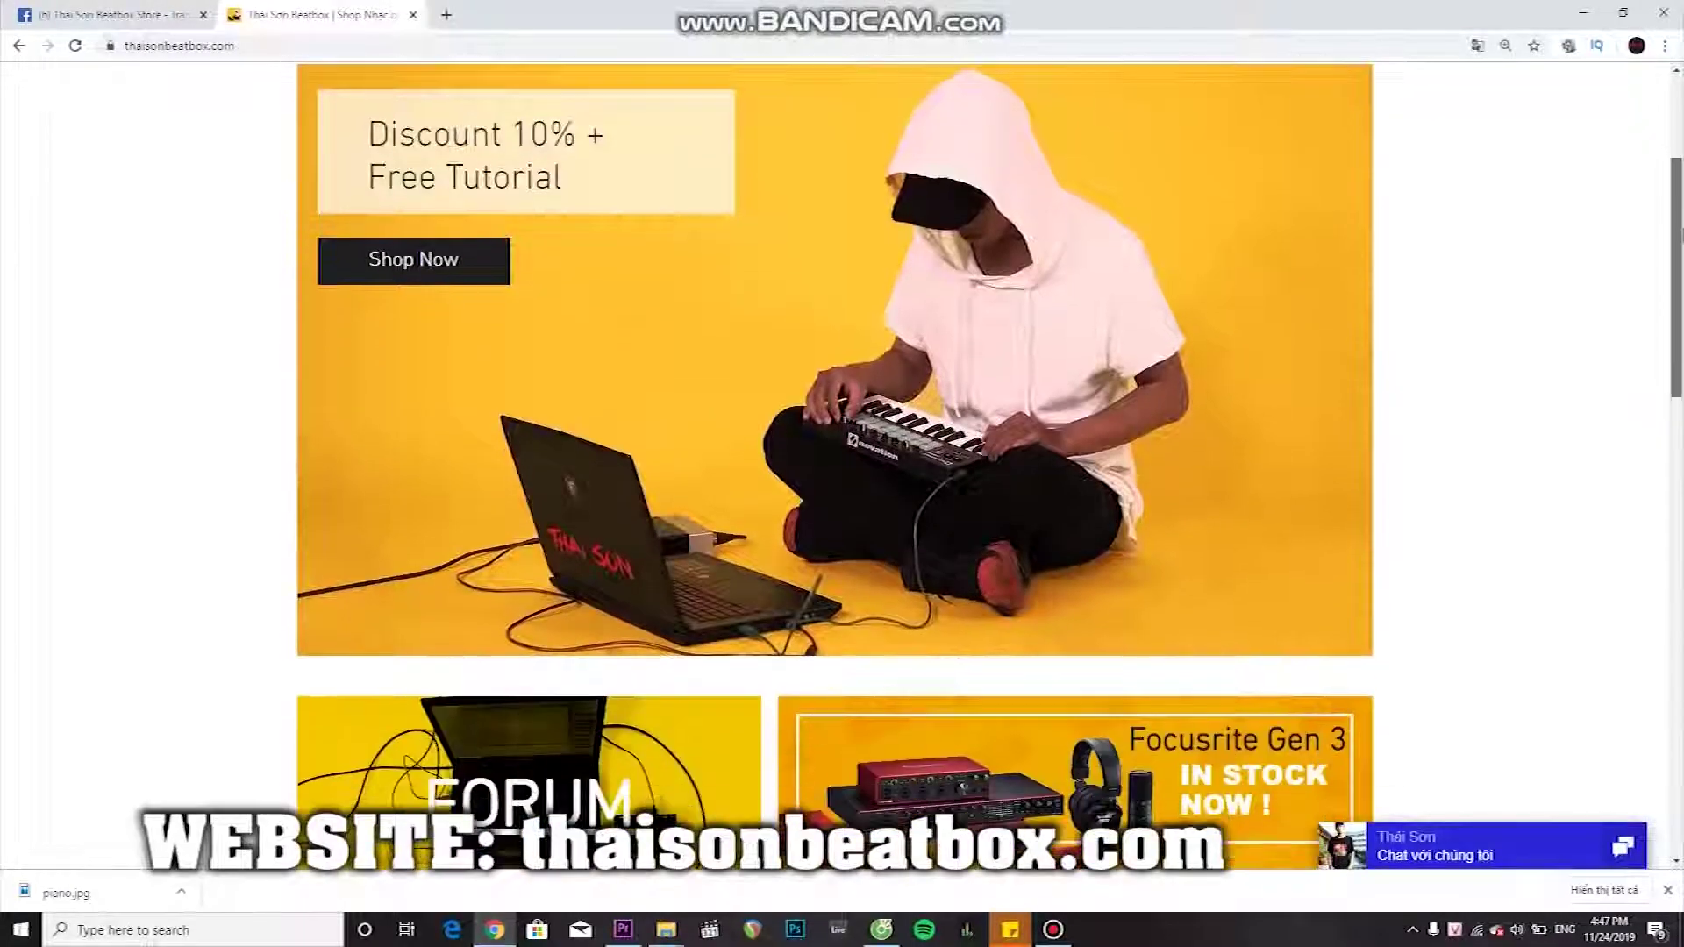
scroll(833, 465, down, 5)
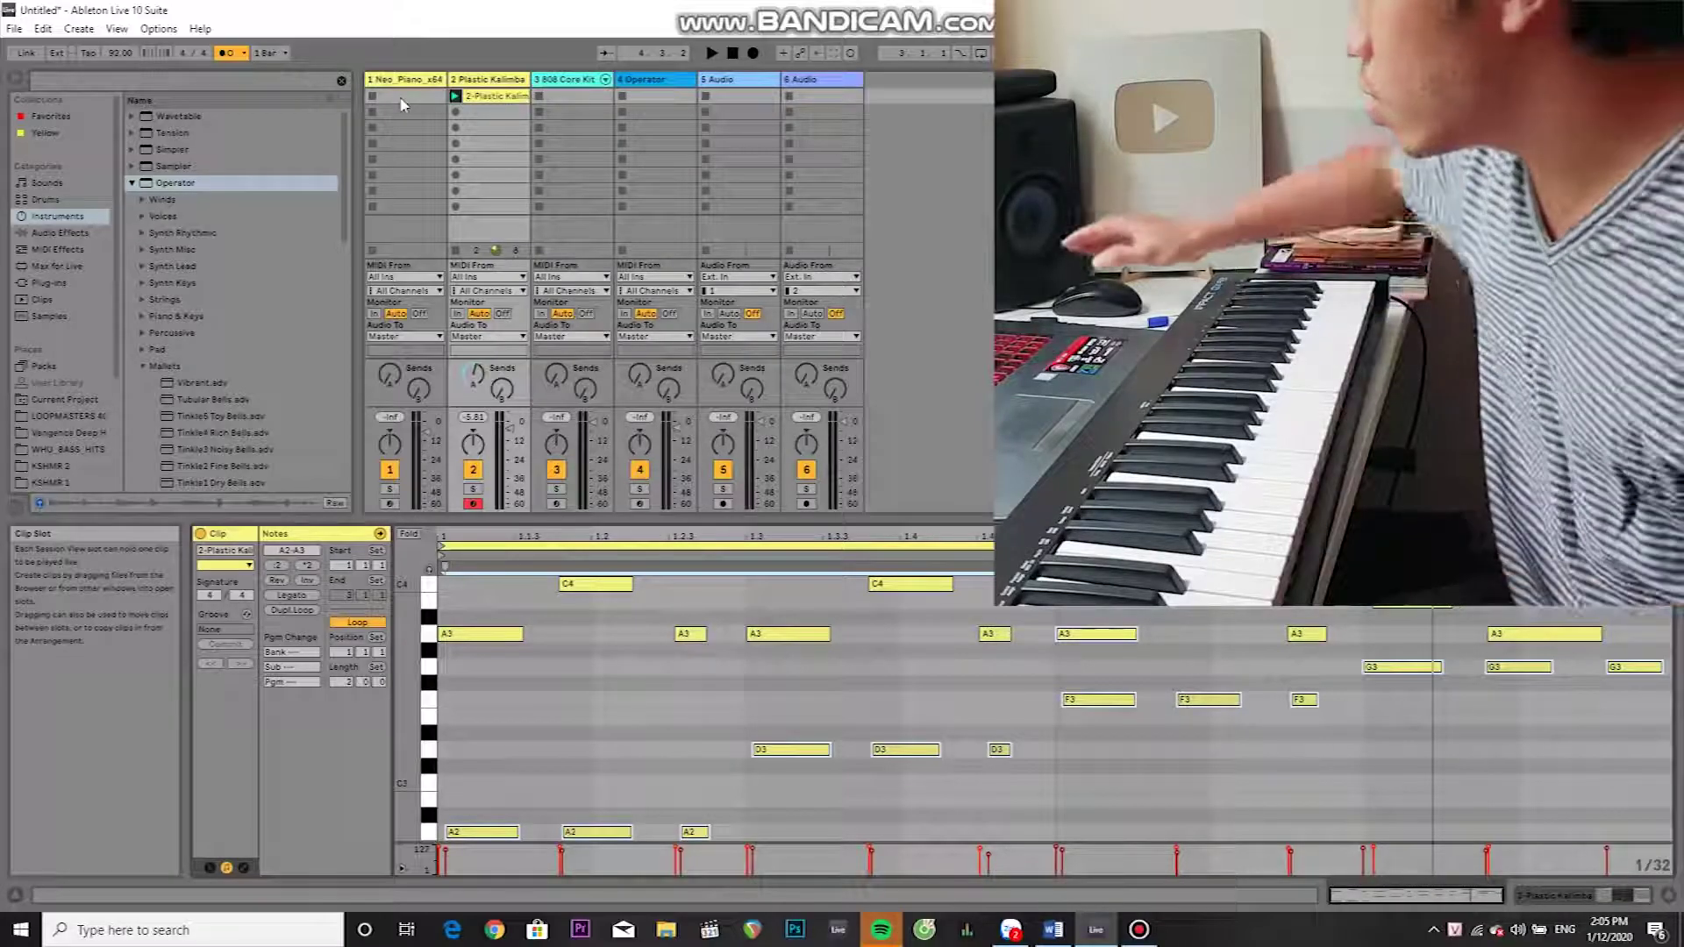
Back in Ableton Live, arm the Neo_Piano track and record a chord progression into its first clip slot
click(390, 504)
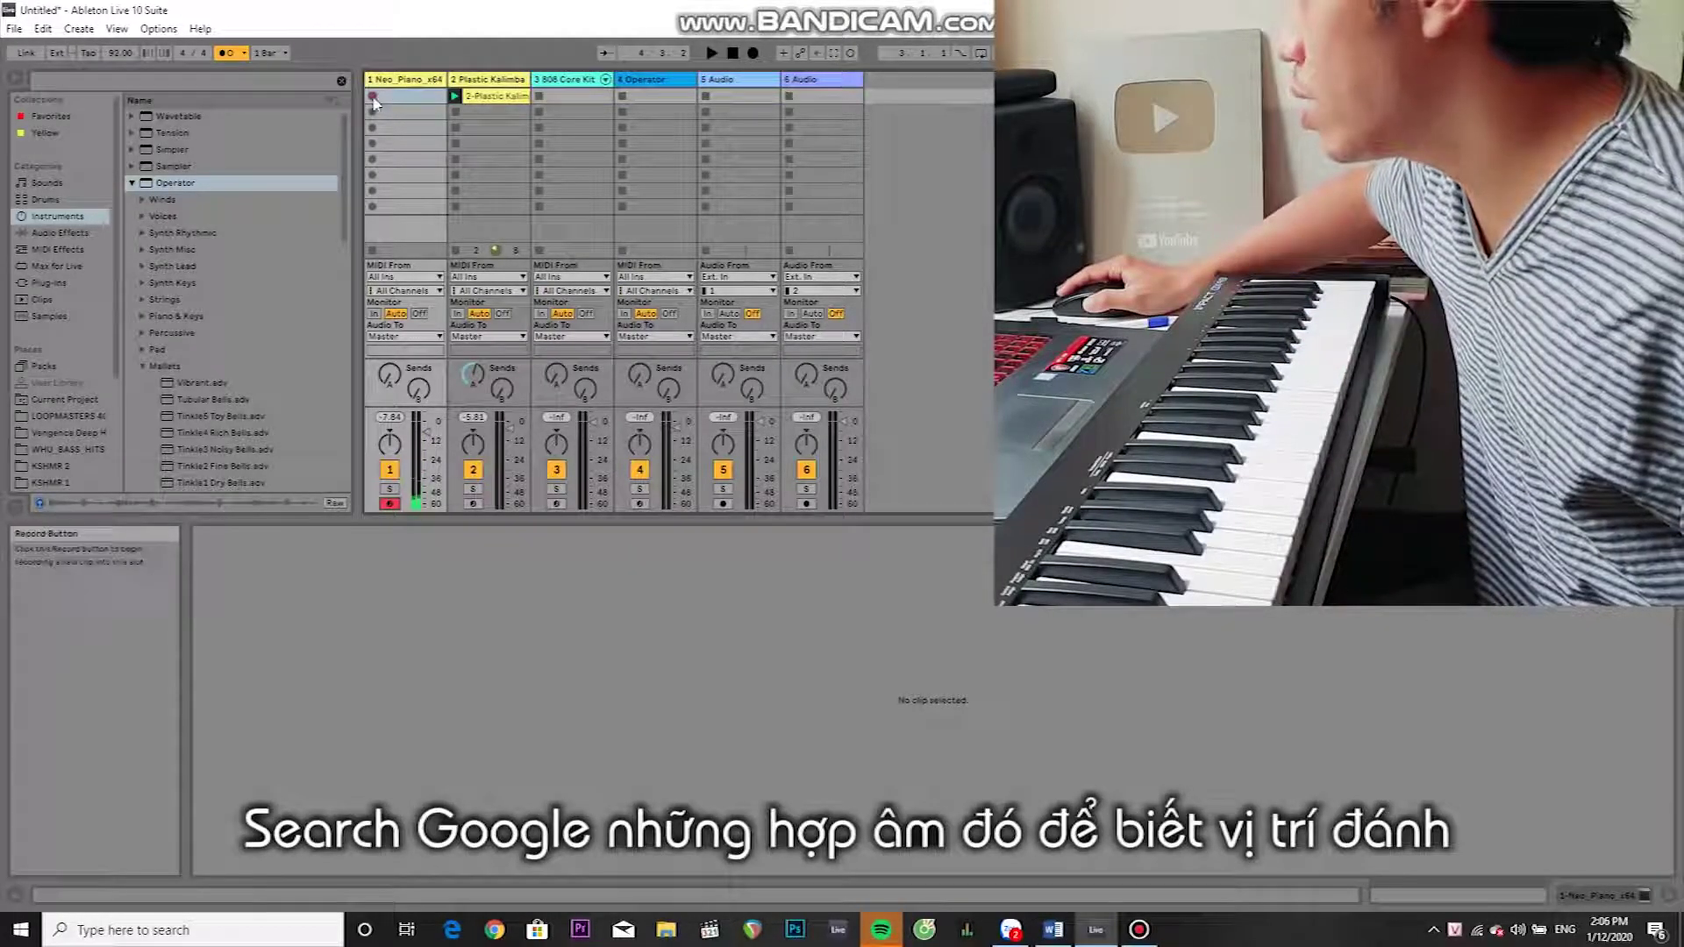
click(372, 96)
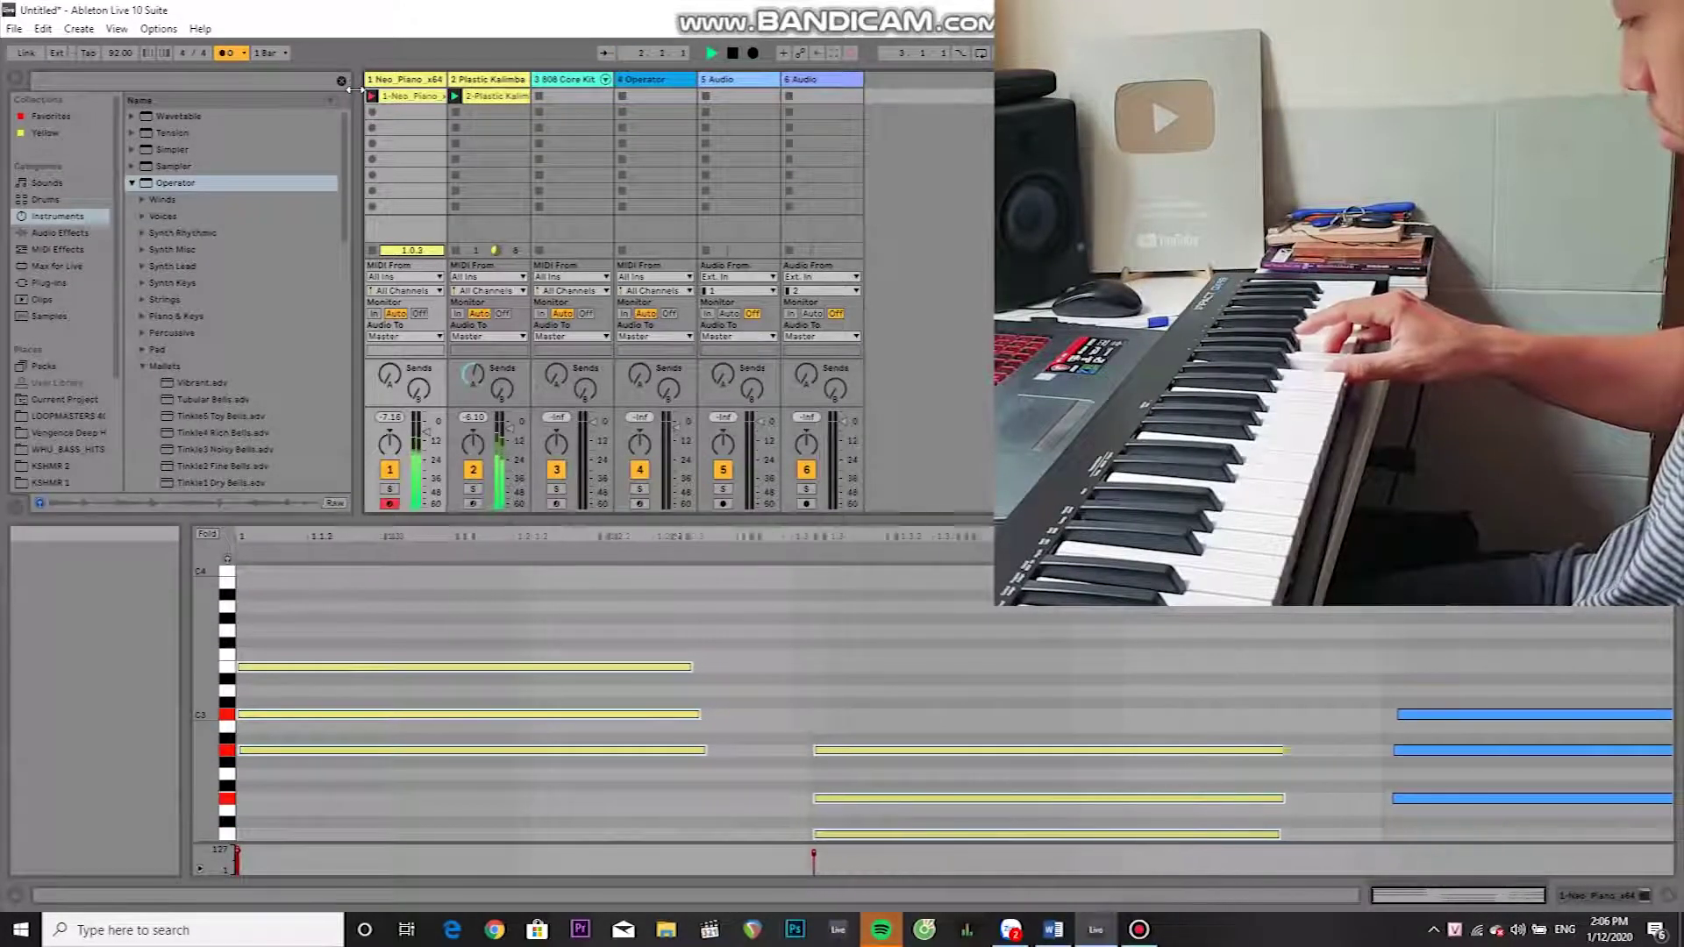
key(space)
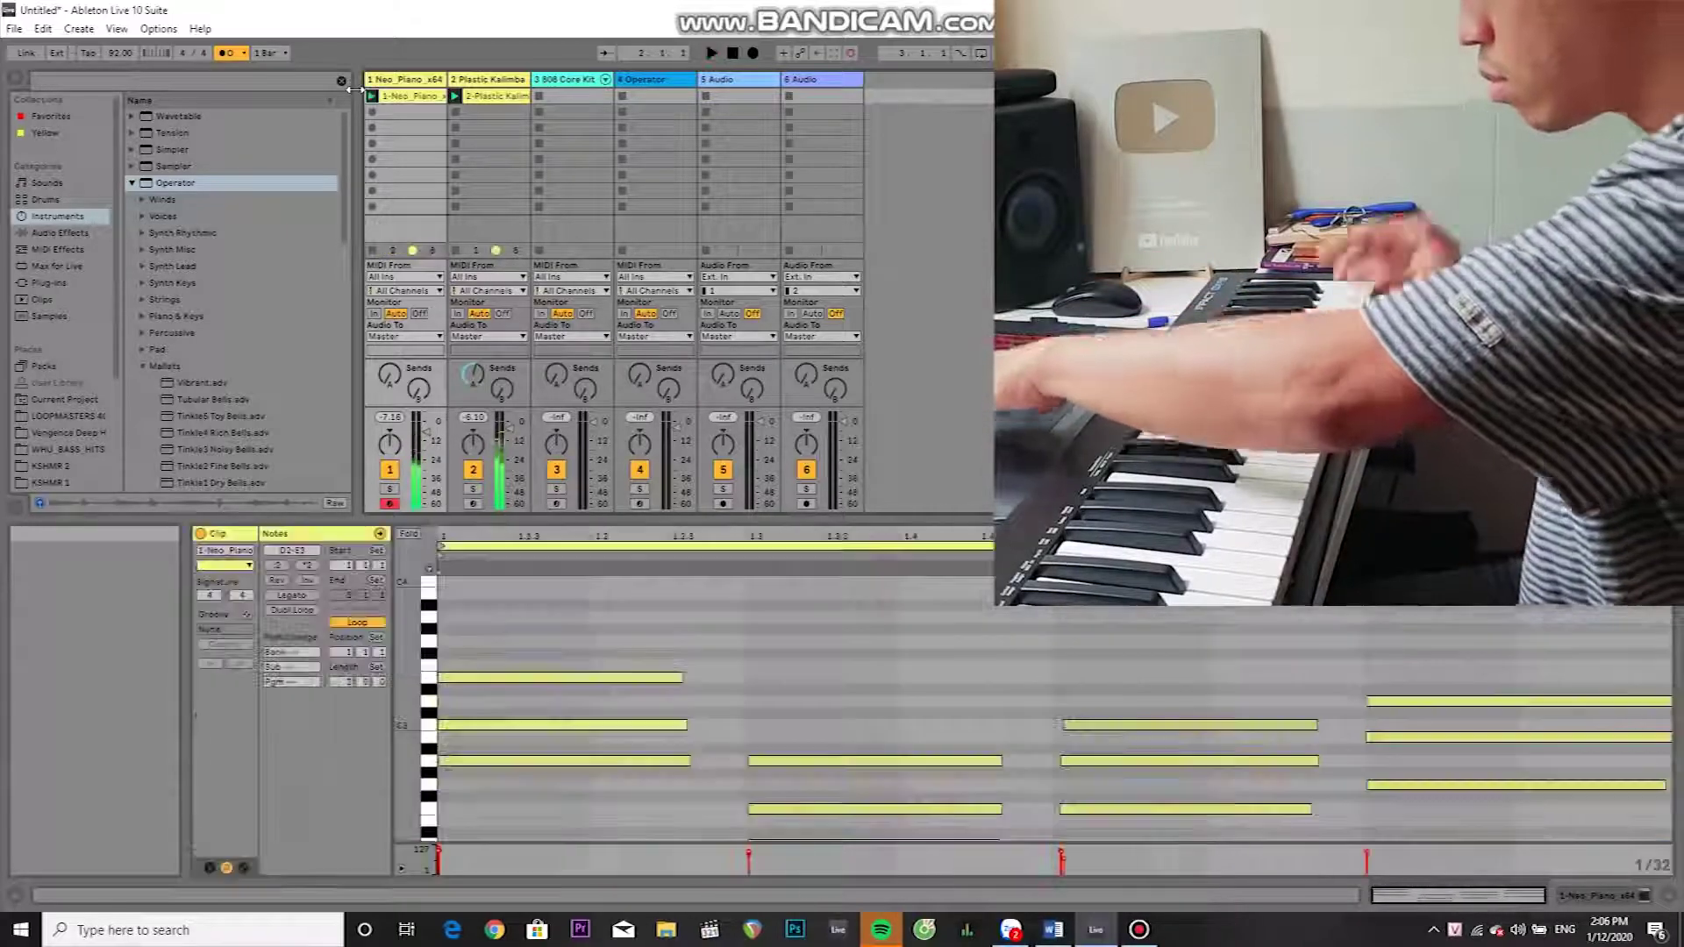
Play back the recorded piano clip together with the kalimba clip
key(space)
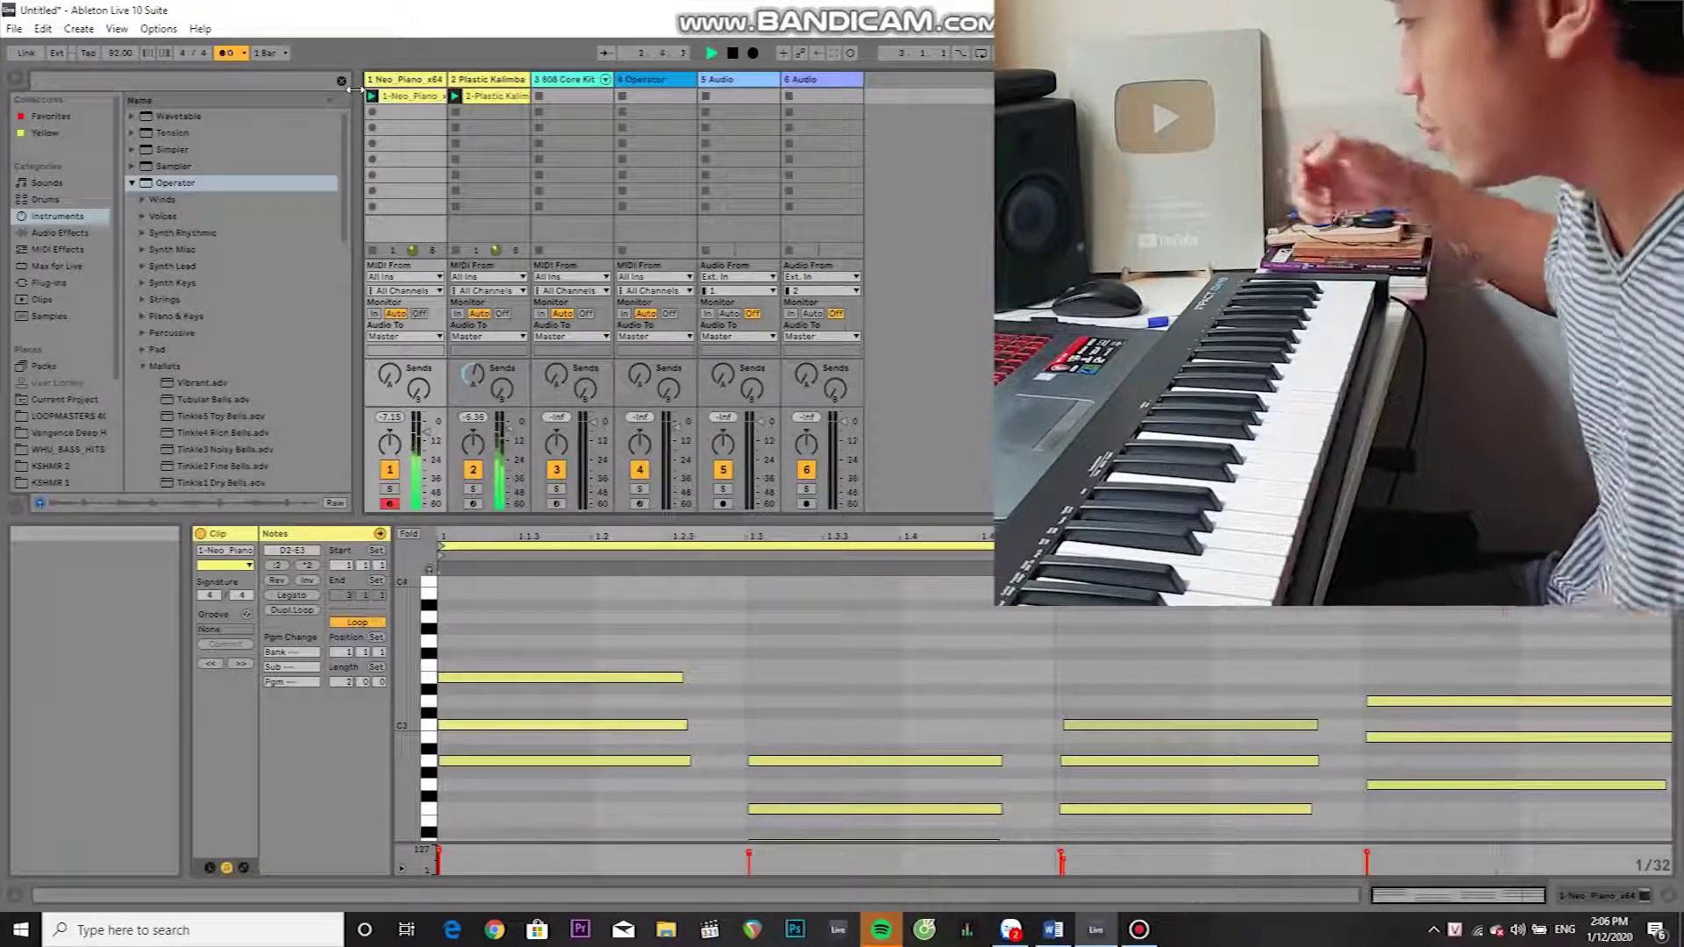
key(space)
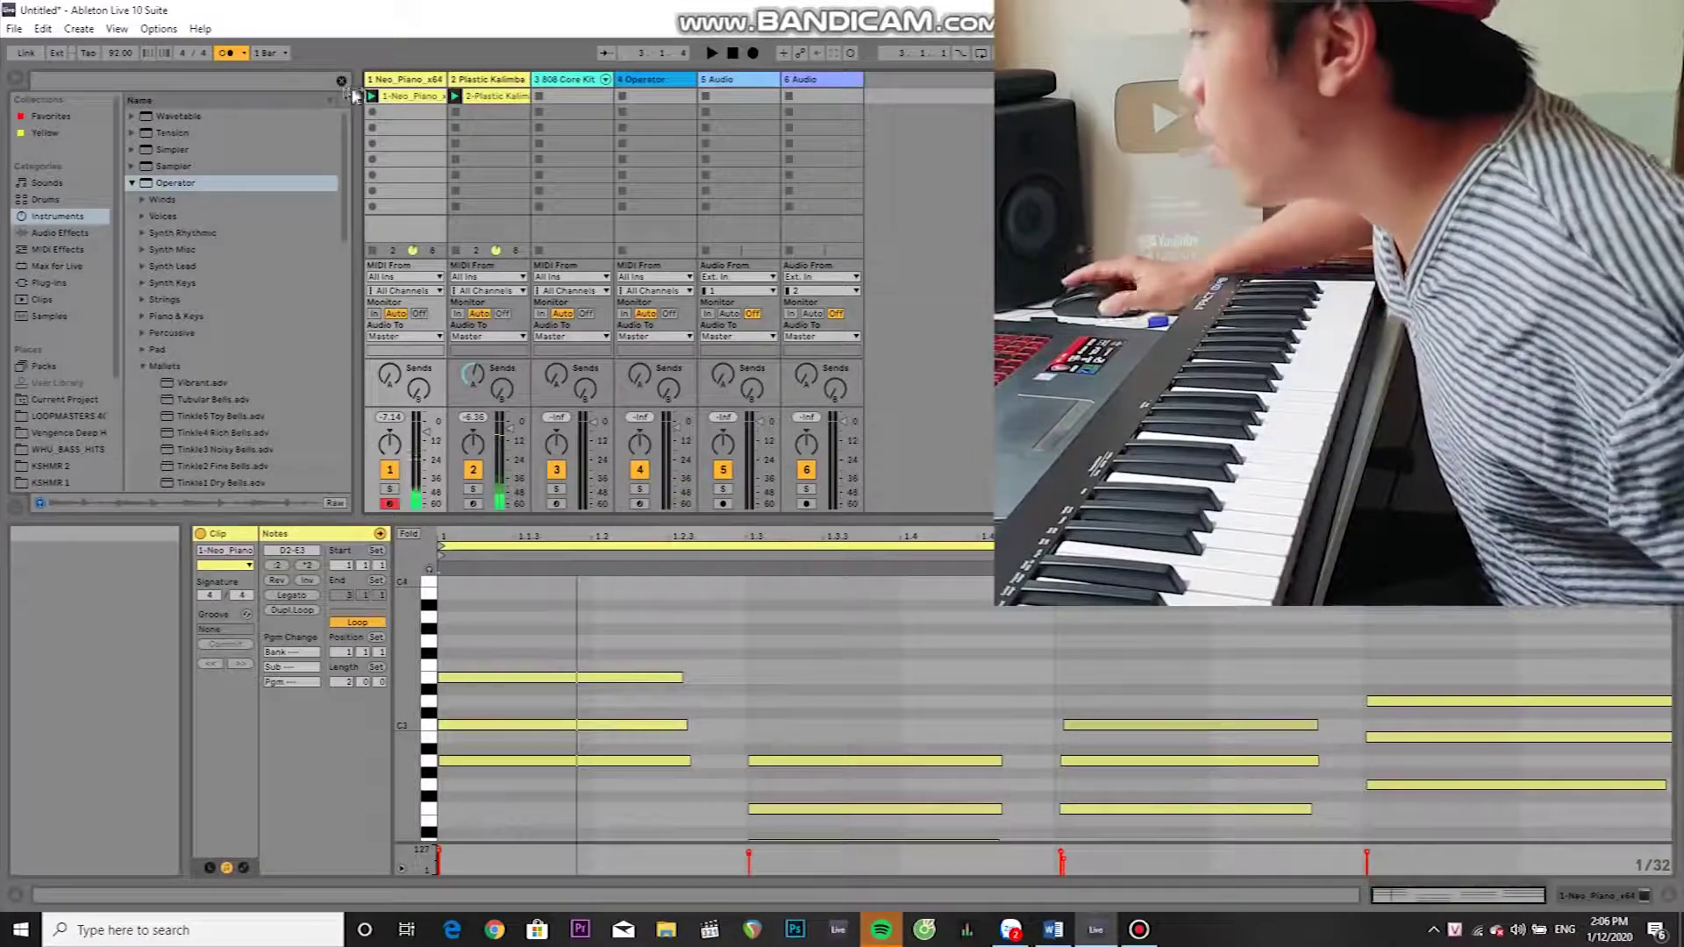
Arm the 808 Core Kit track, record a kick and snare pattern into its first clip slot, and play it back
click(568, 81)
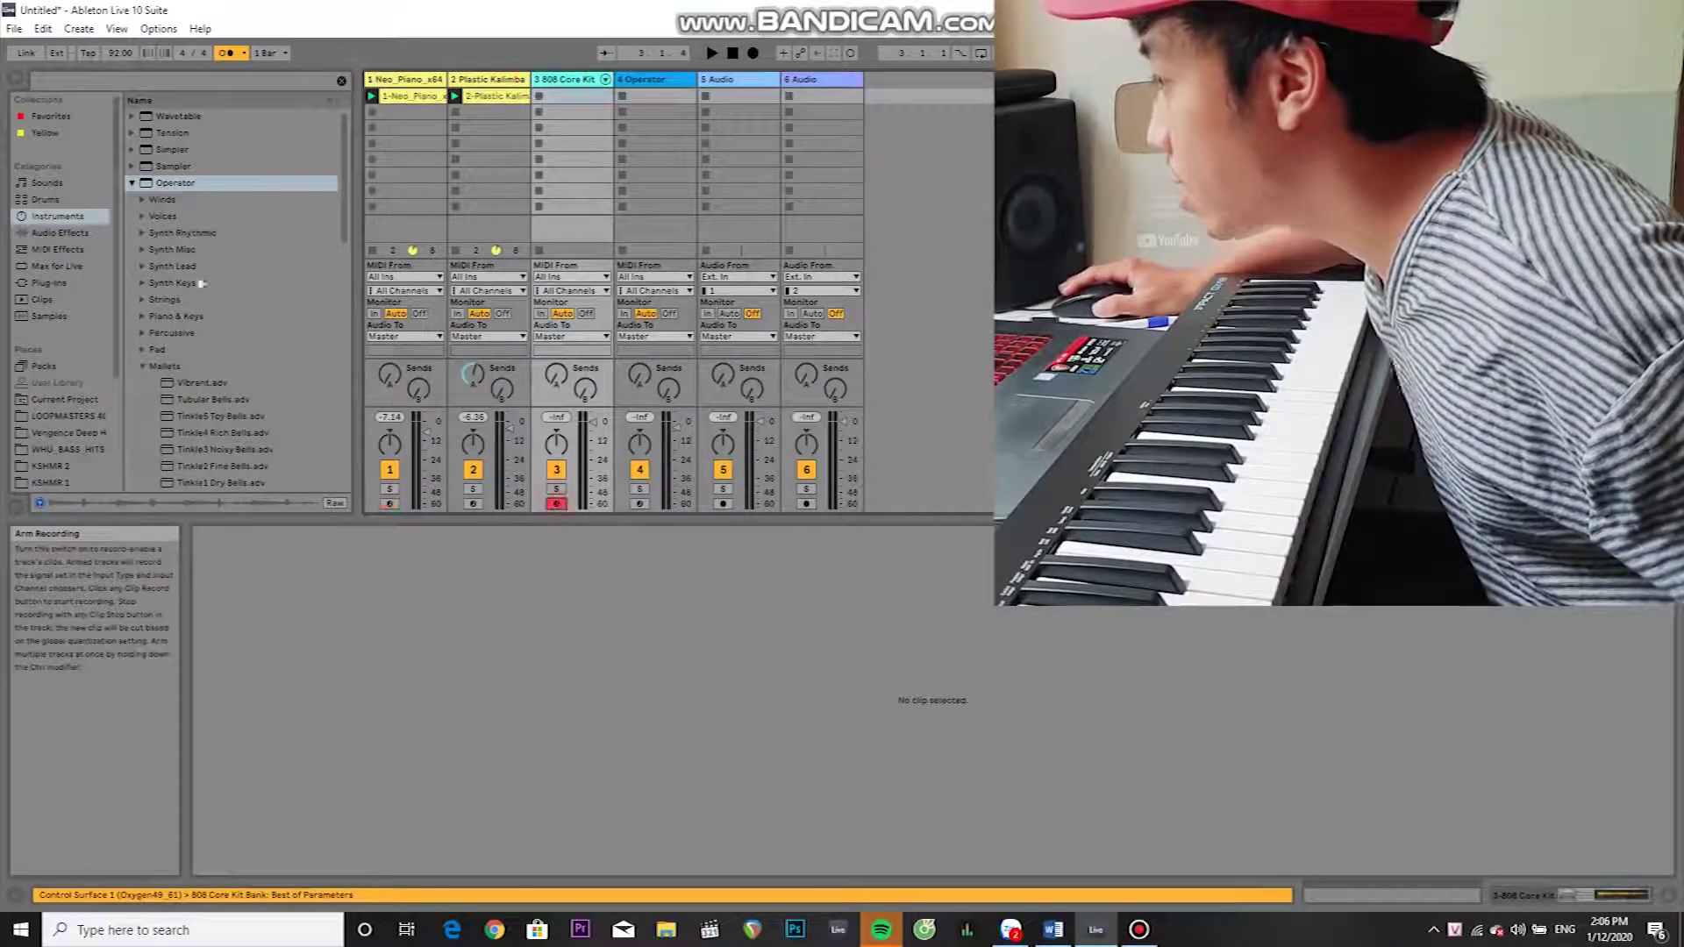
click(44, 201)
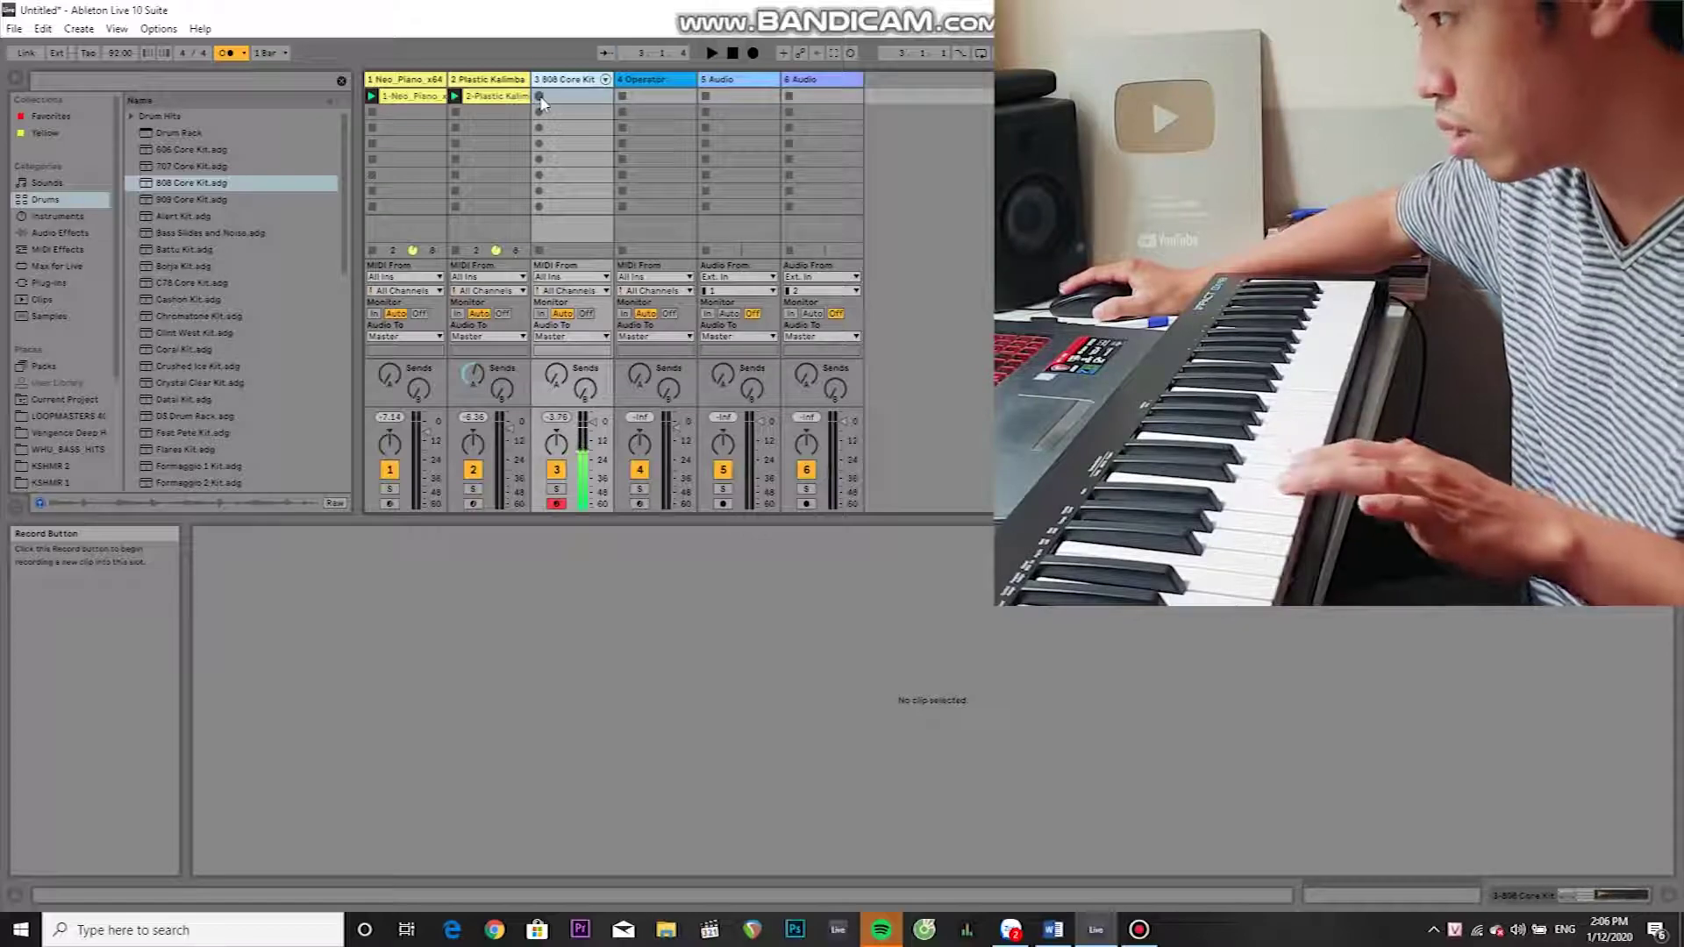
click(540, 98)
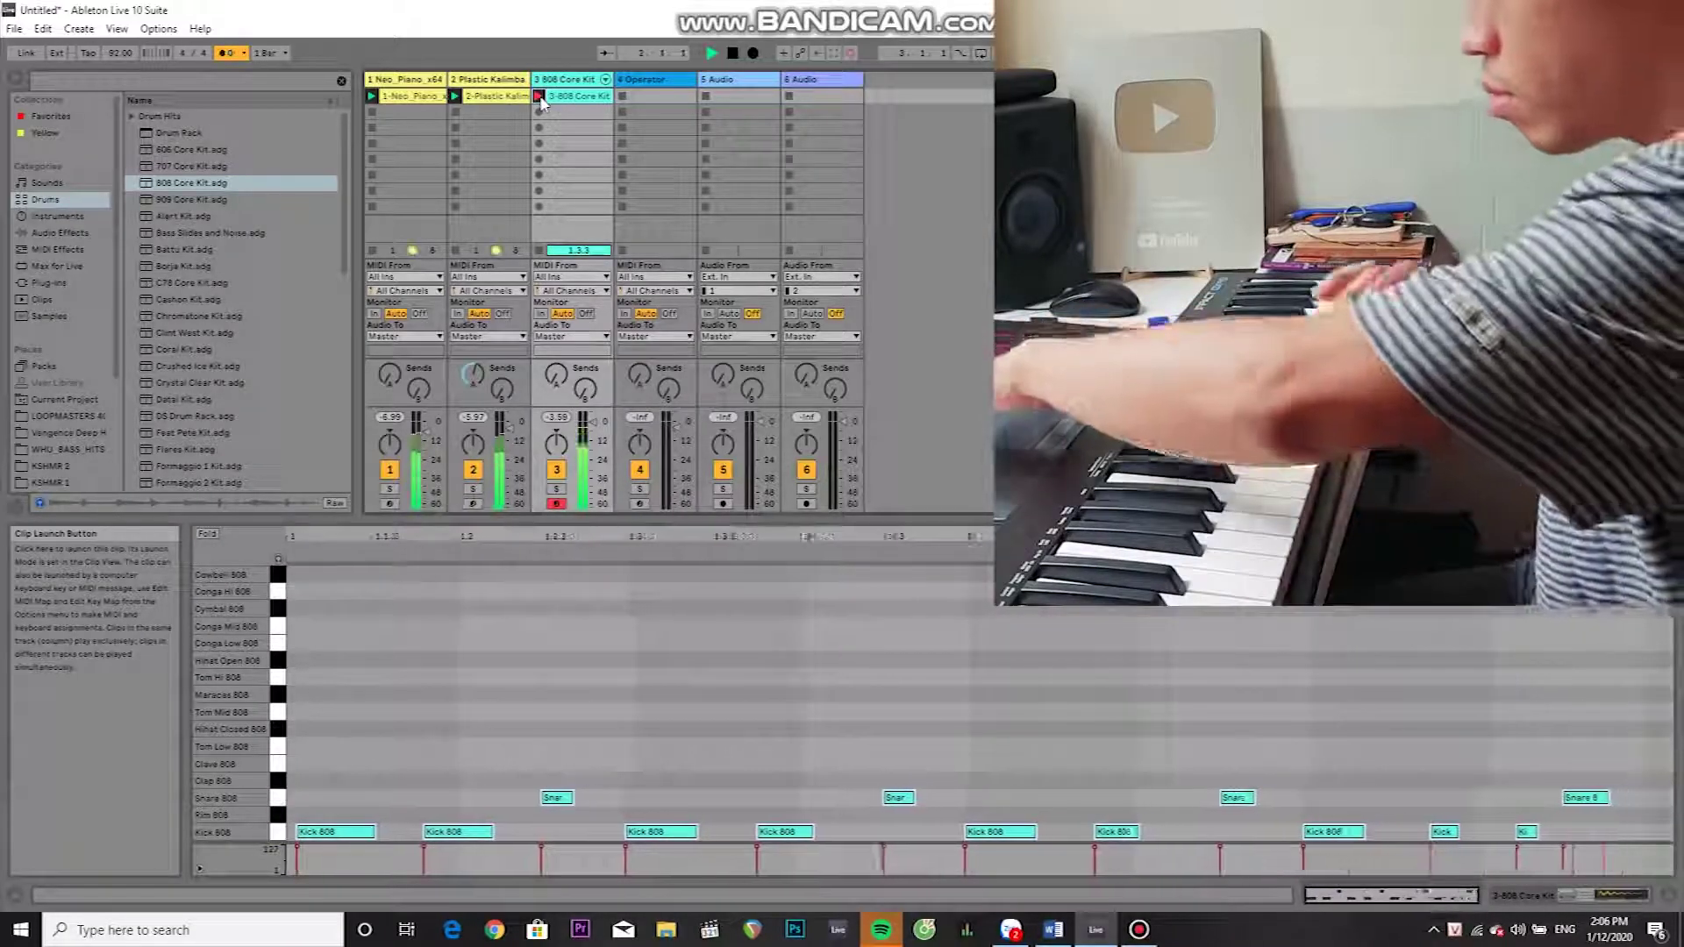
key(space)
click(539, 96)
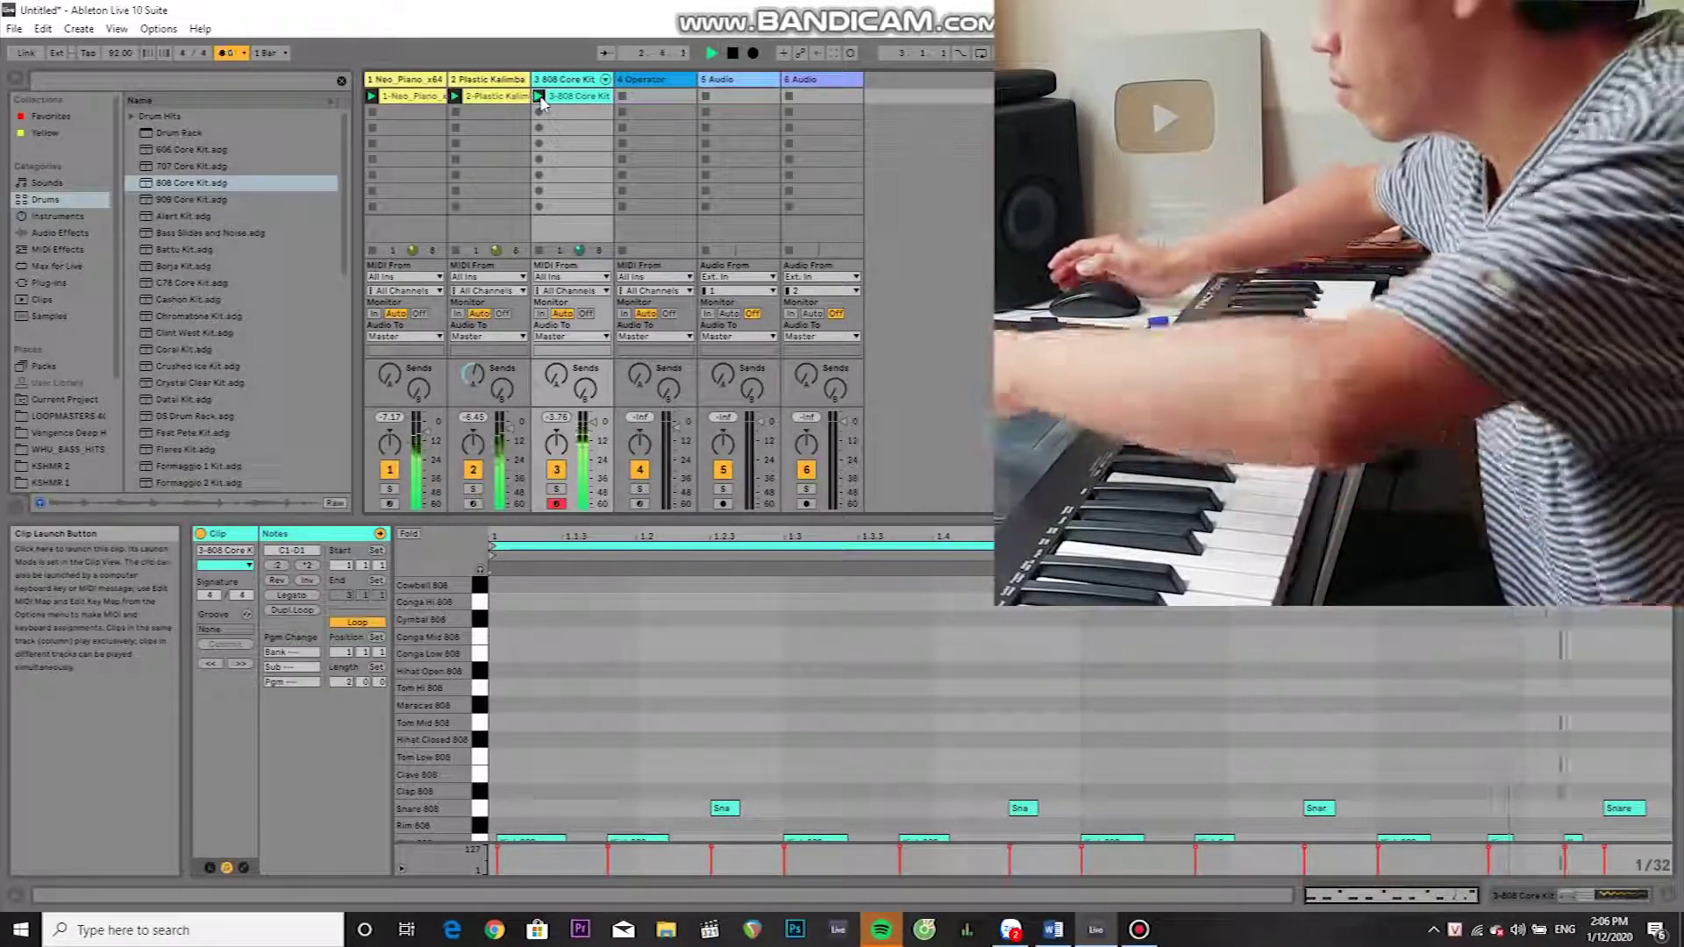
key(space)
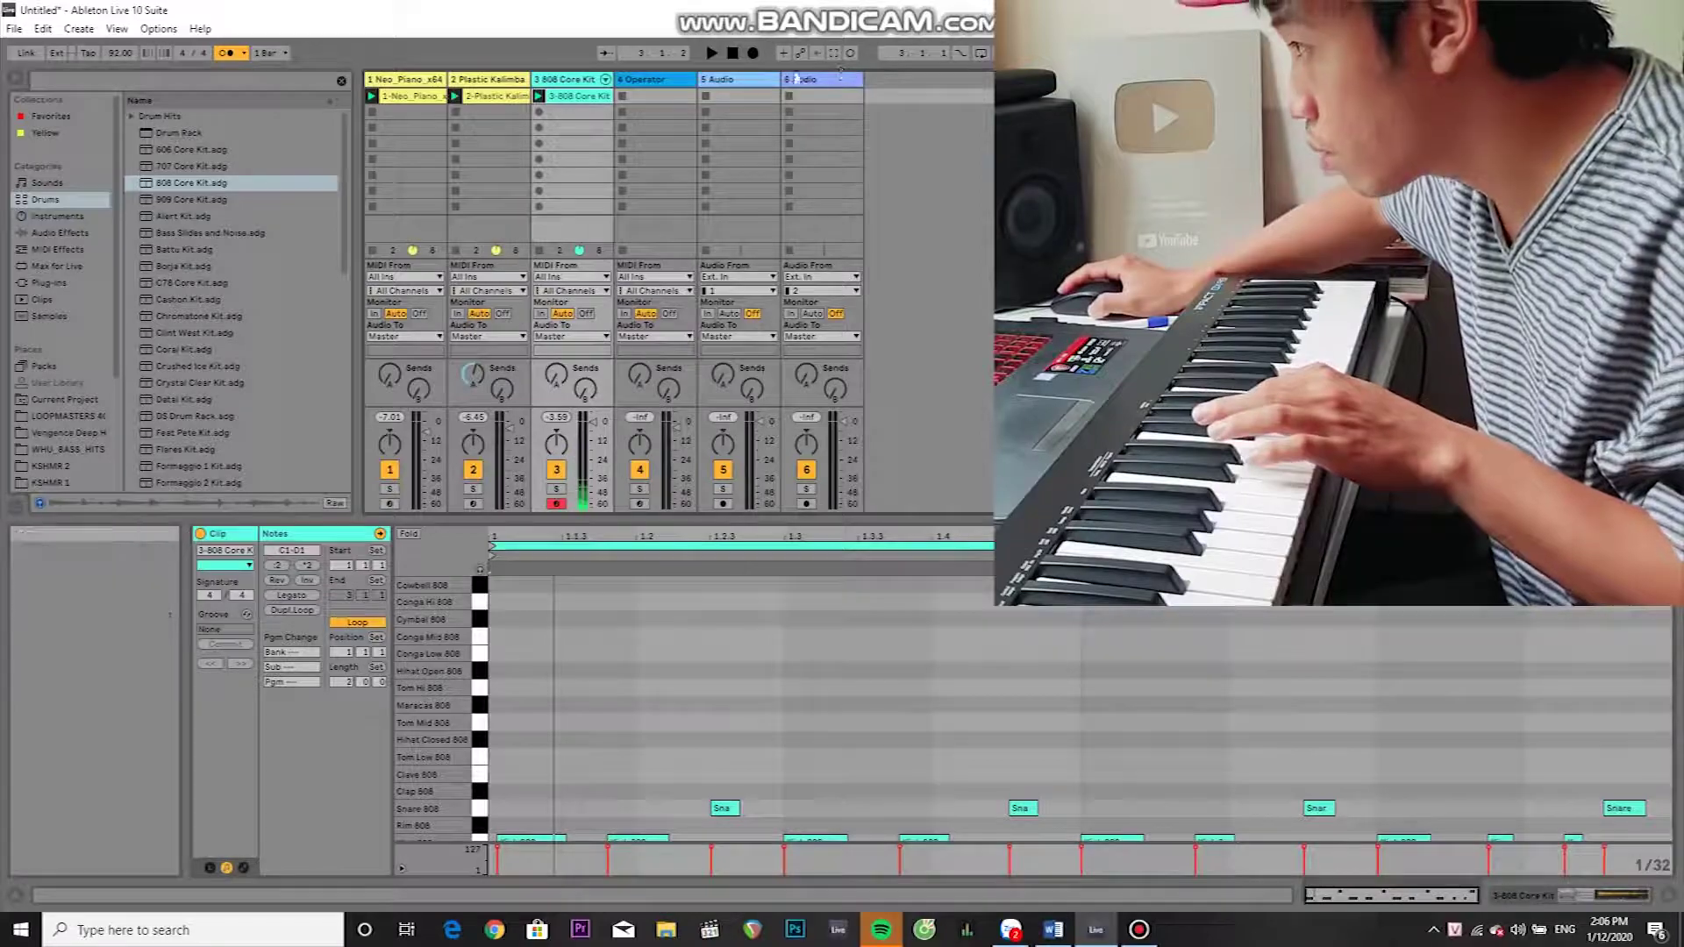
Overdub closed hi-hats onto the looping drum clip and align the first hi-hat note with 1.1.1
click(852, 52)
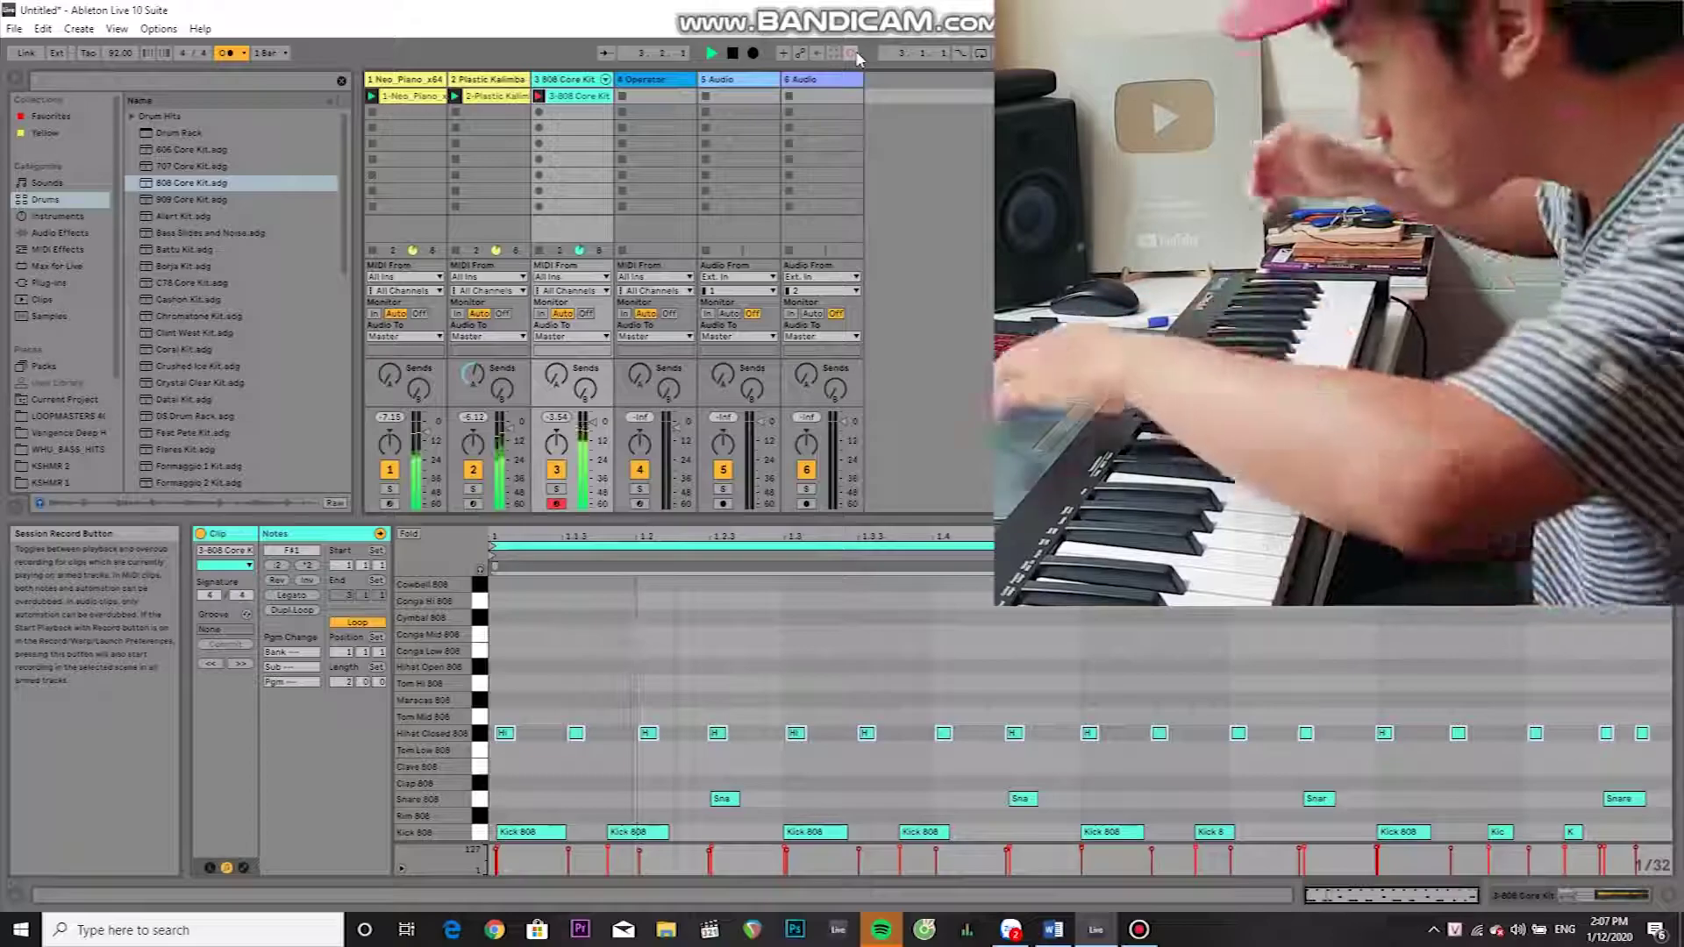
click(855, 55)
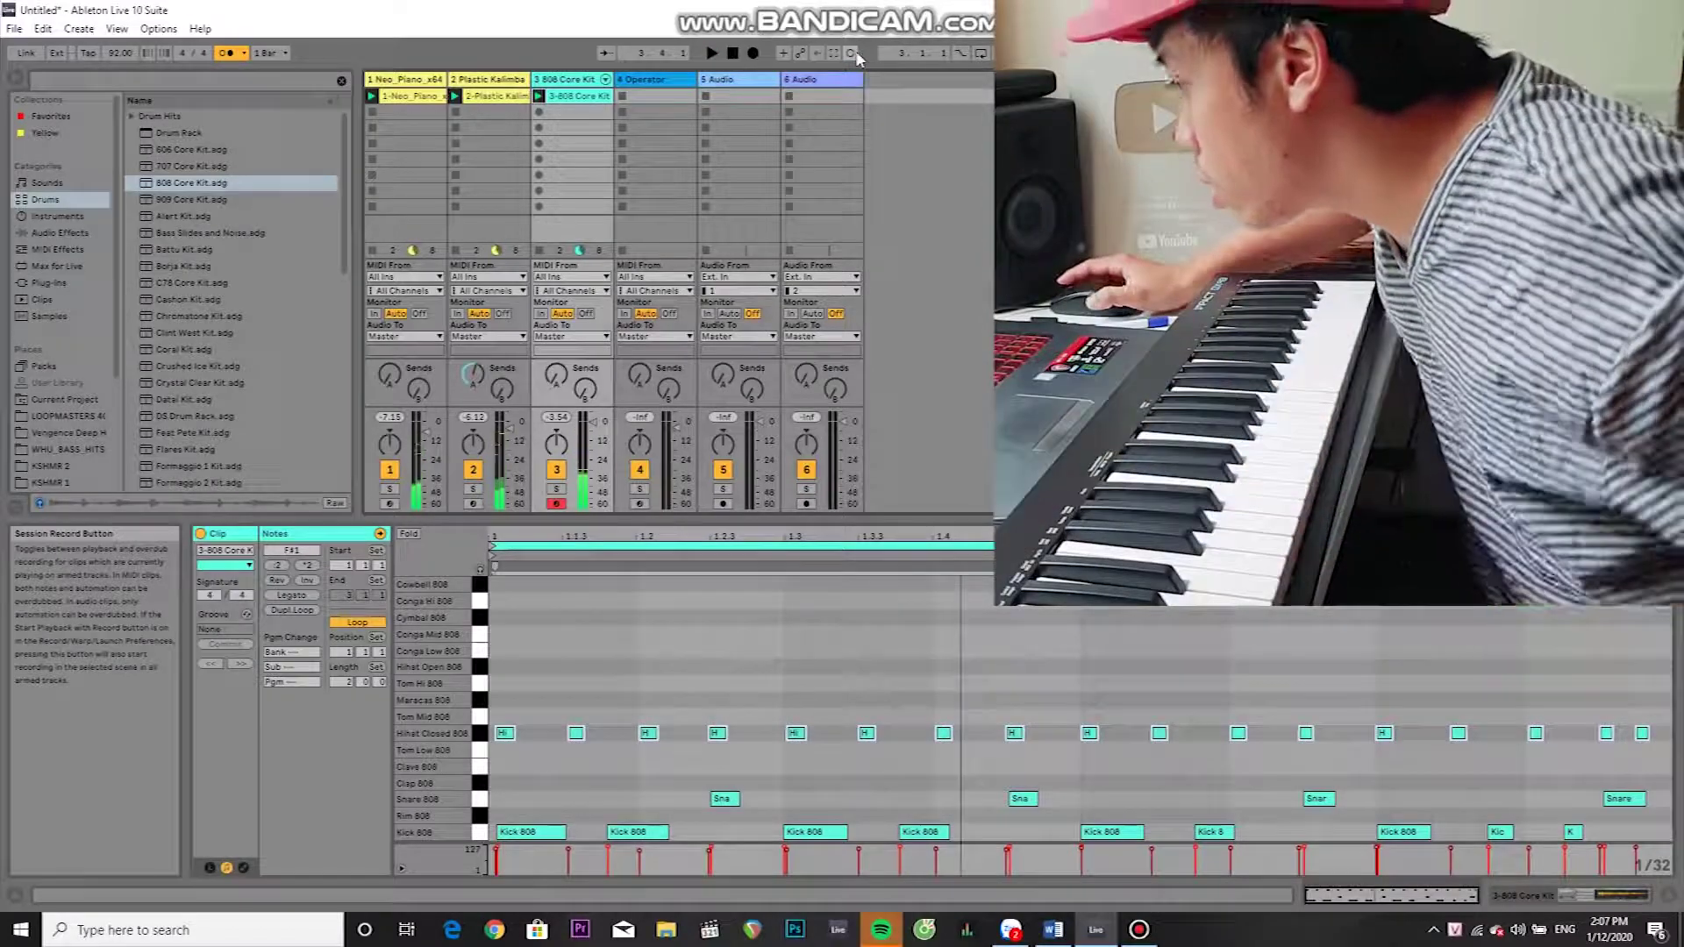
click(536, 719)
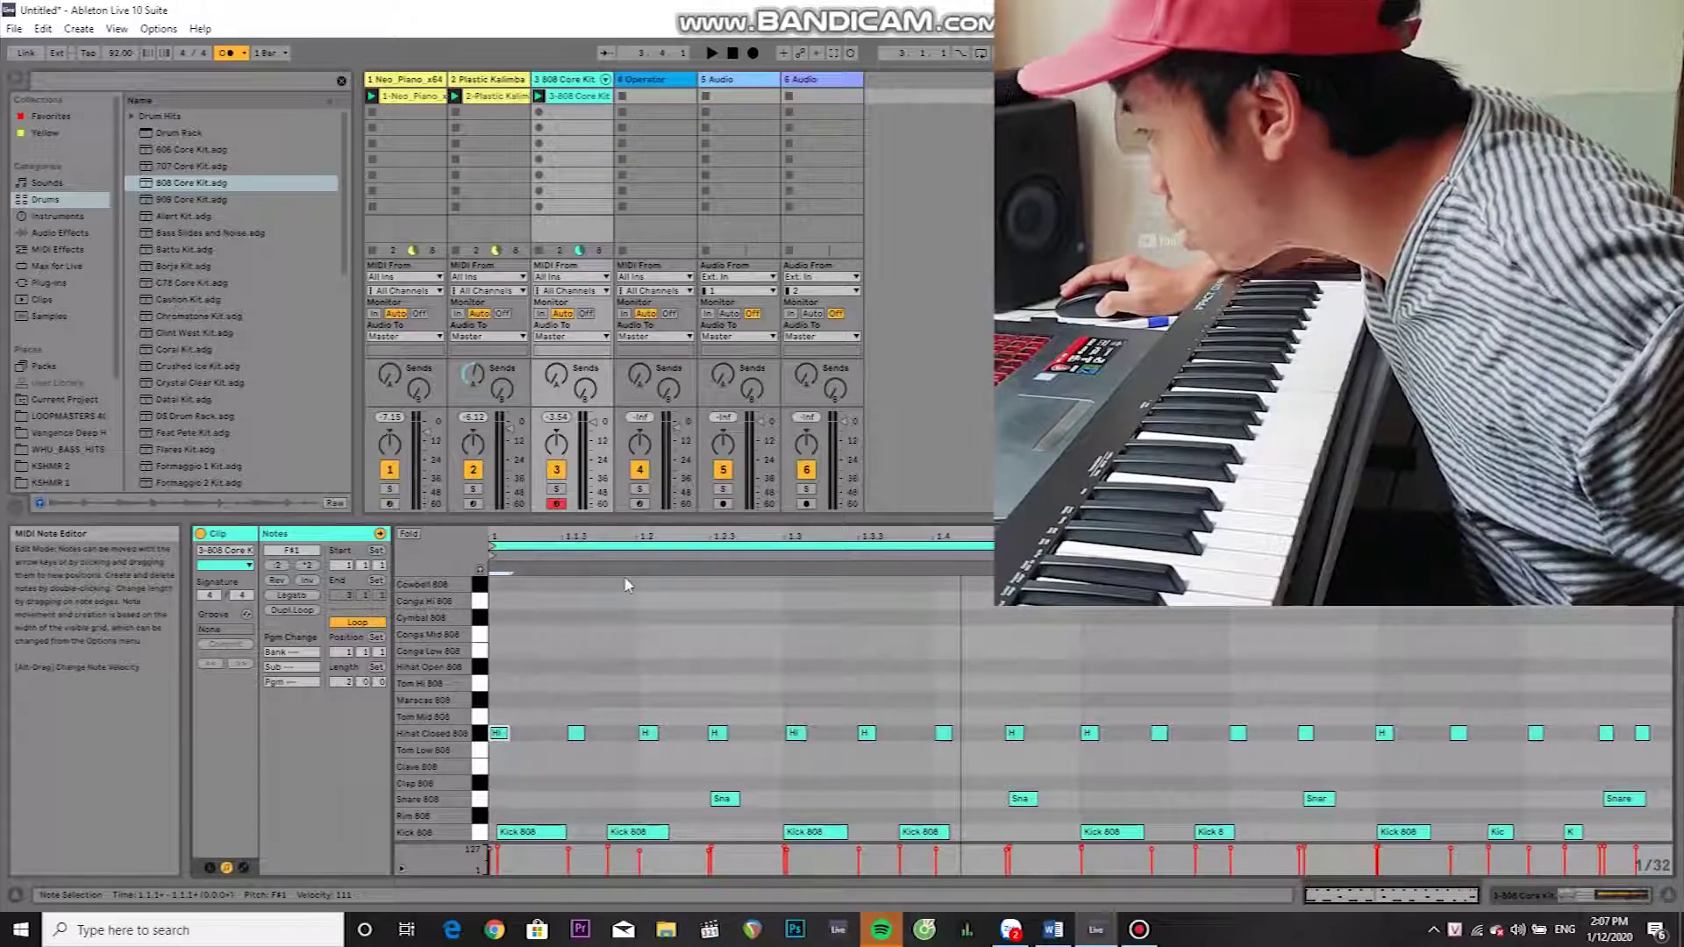
key(space)
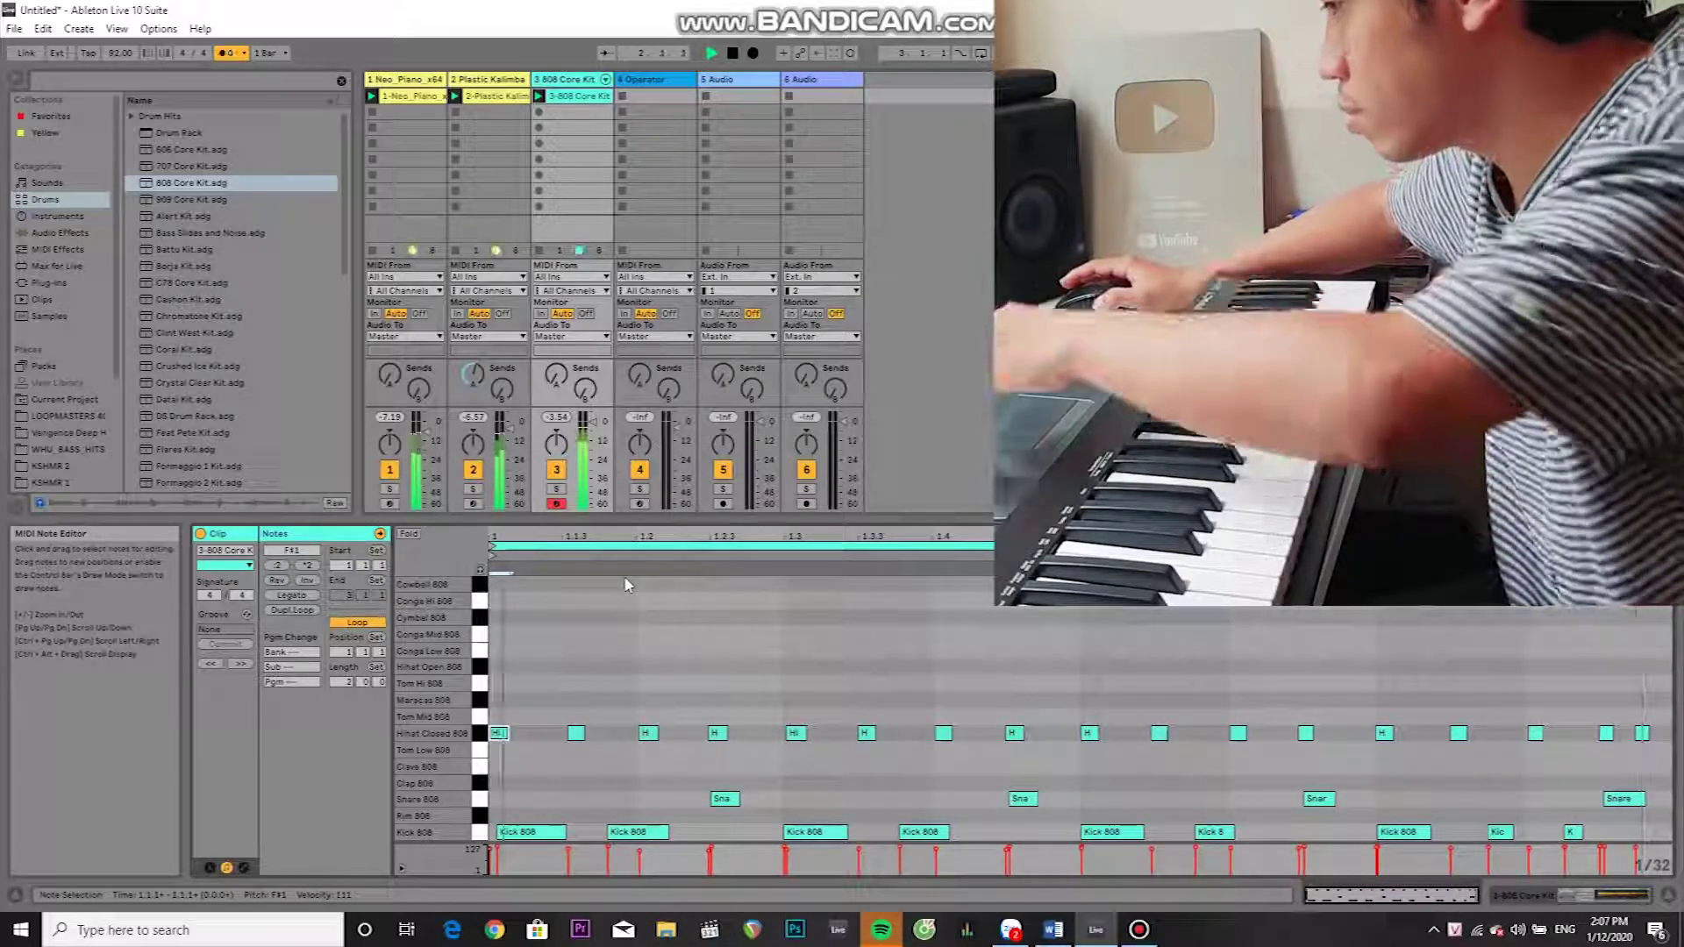
key(space)
click(559, 688)
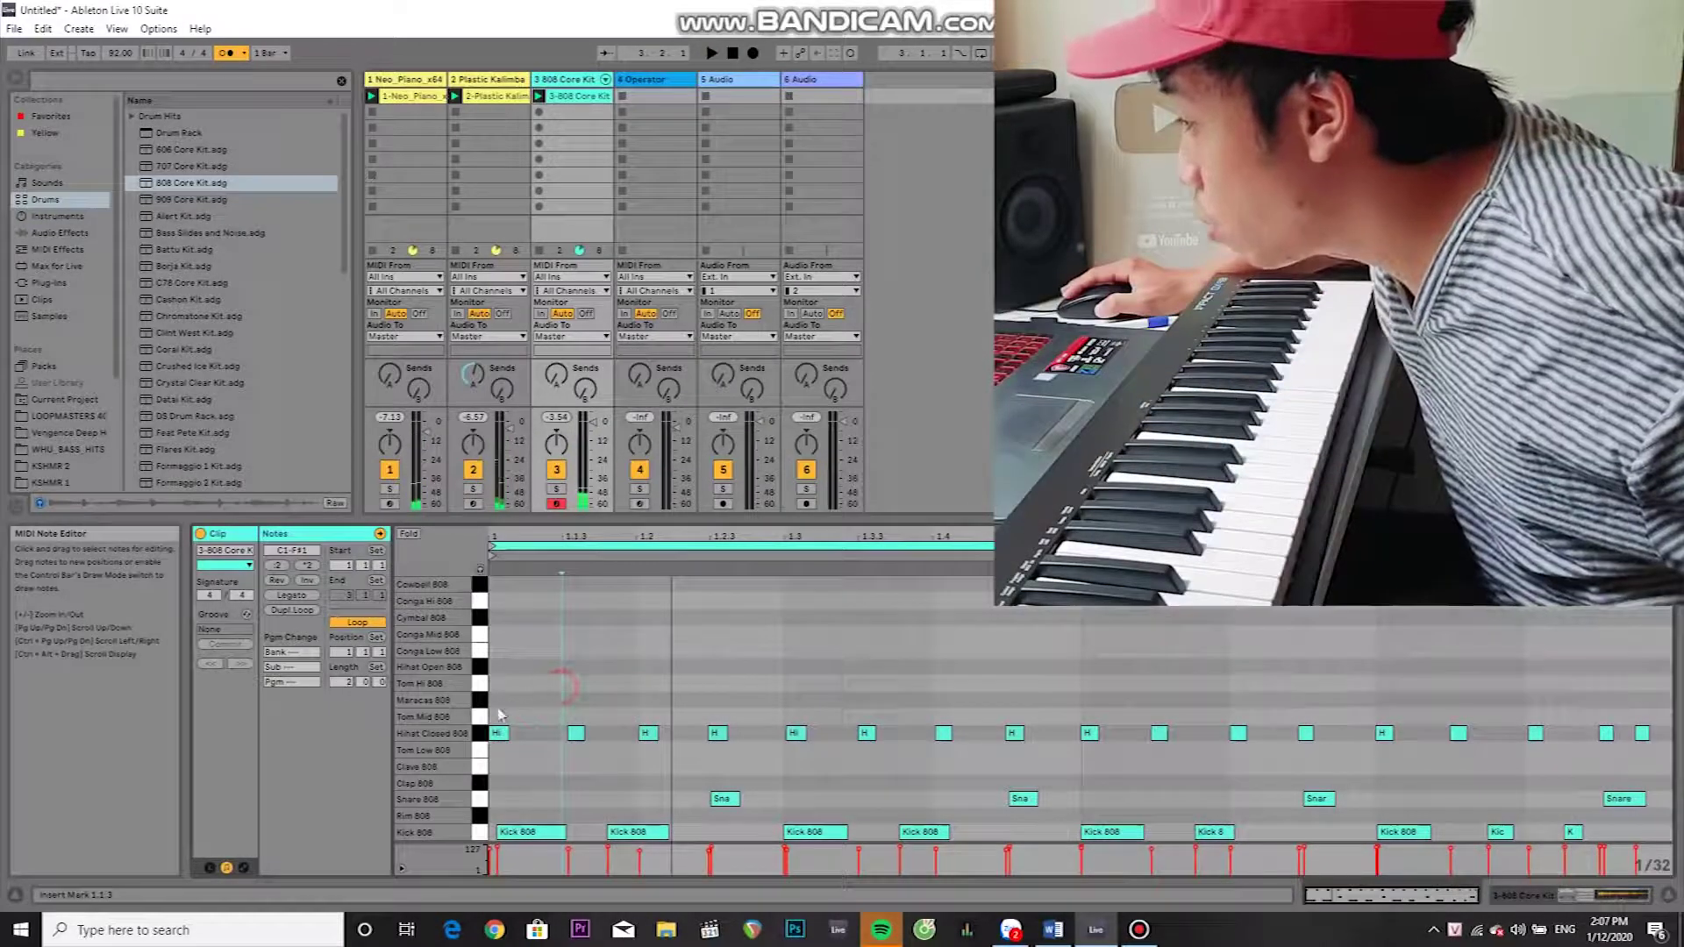
Lower the 808 Core Kit's closed hi-hat volume to -21.7 dB and listen to the full loop
double_click(570, 81)
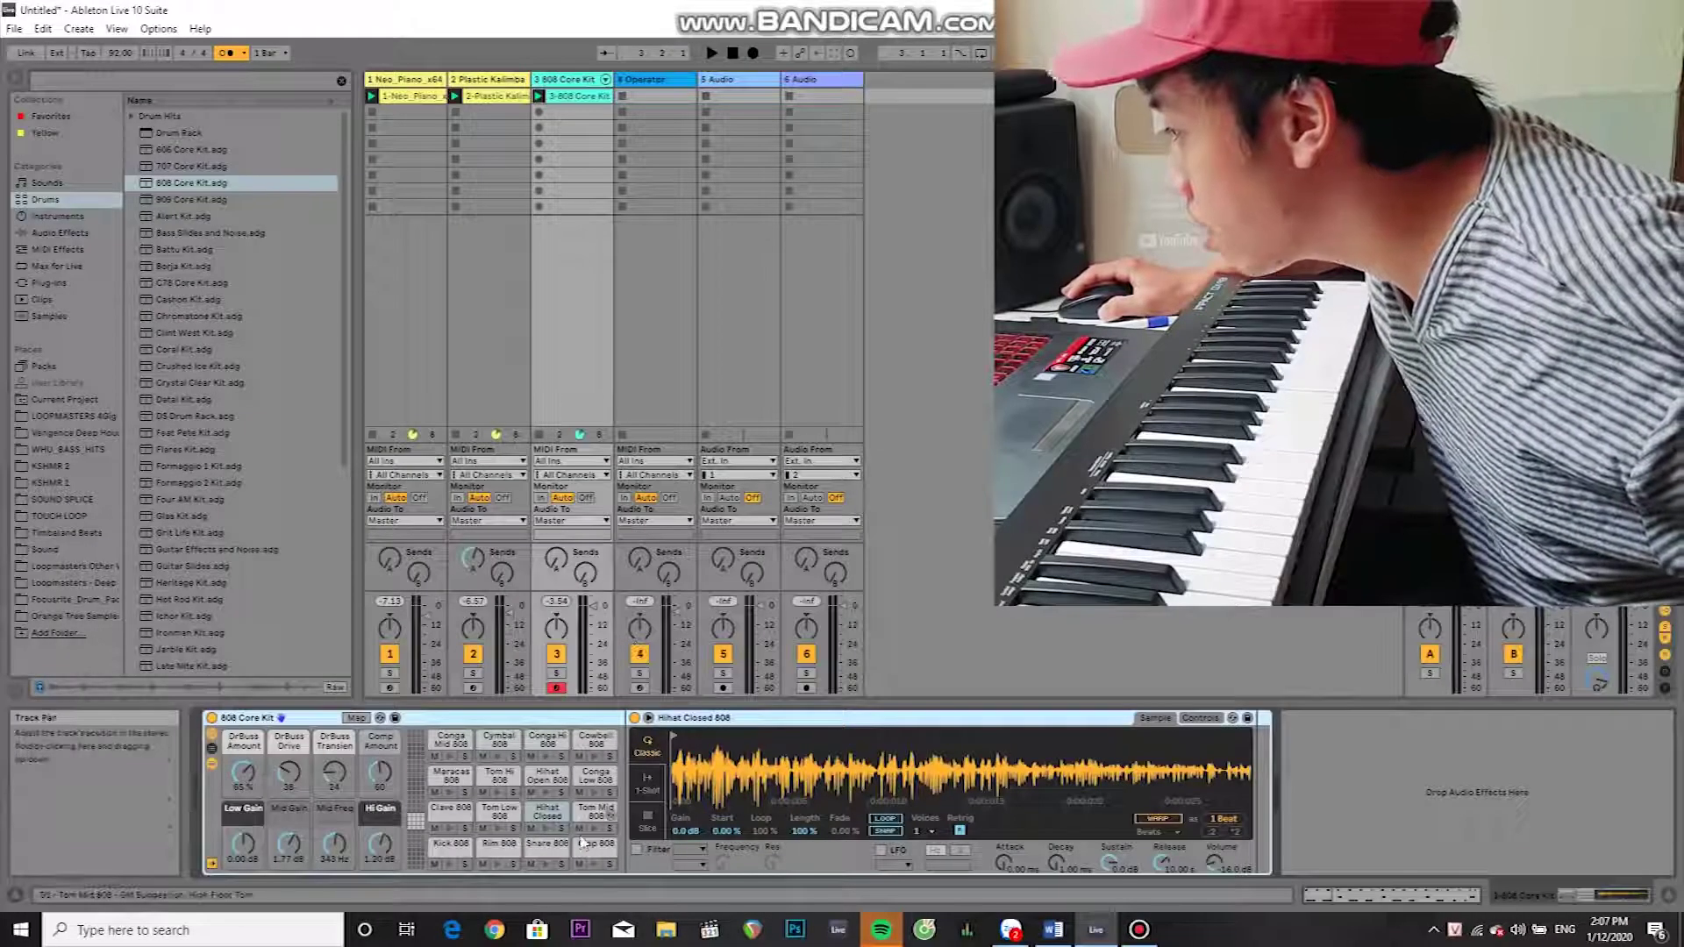
click(541, 816)
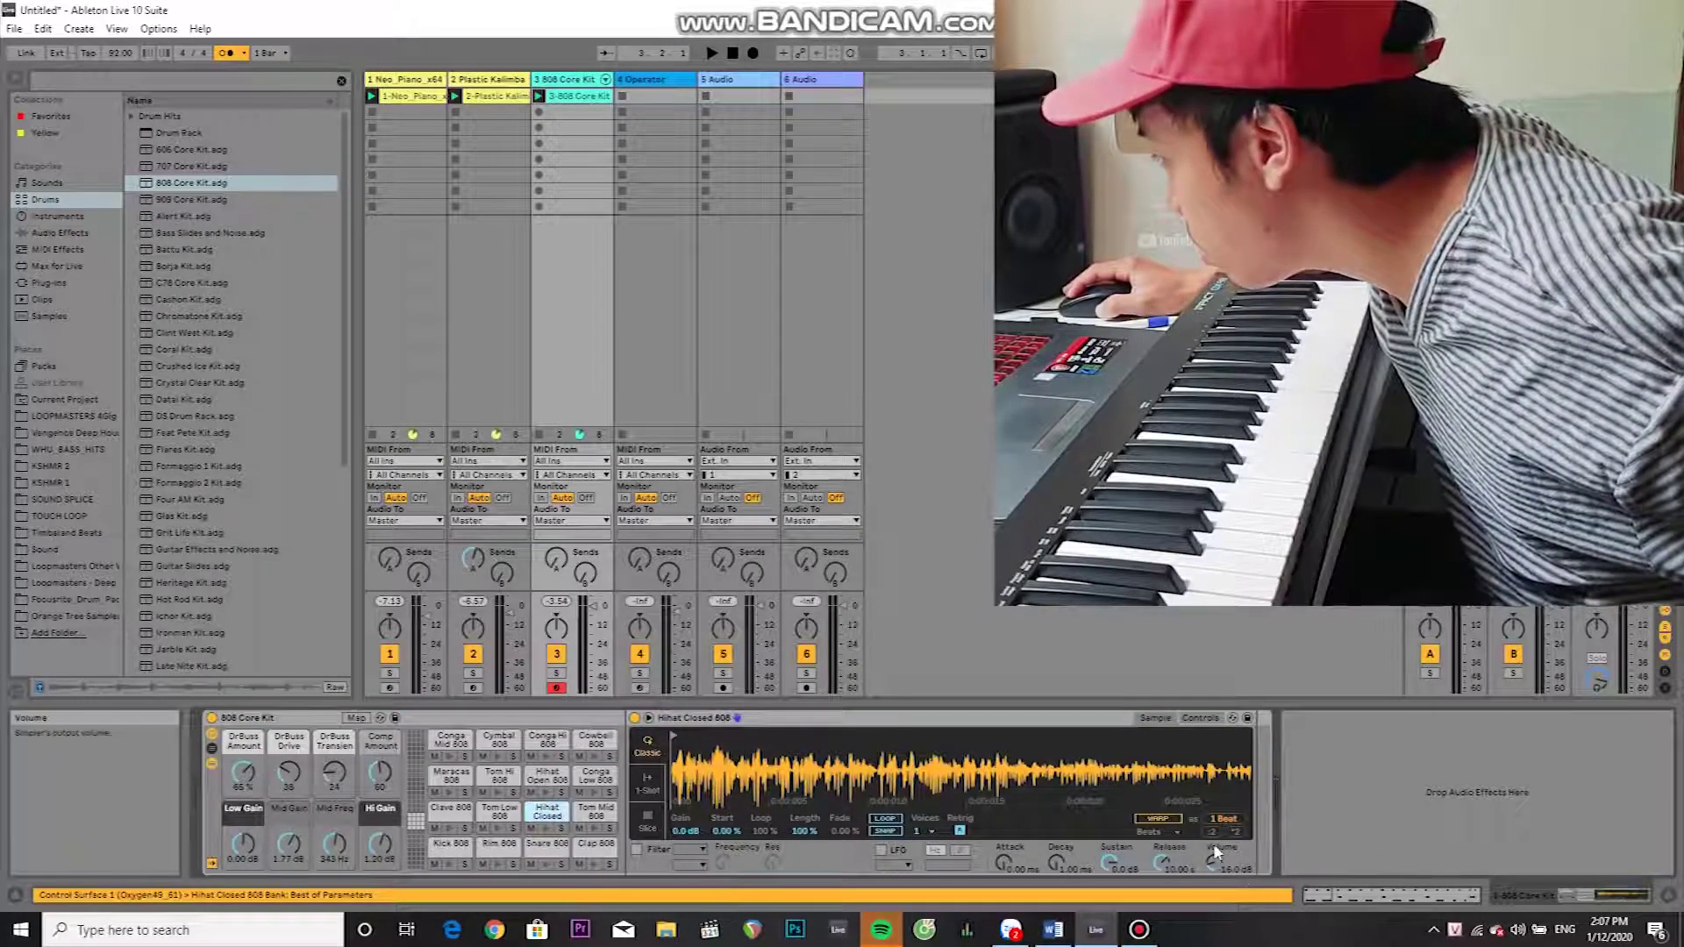
drag(1212, 863, 1212, 866)
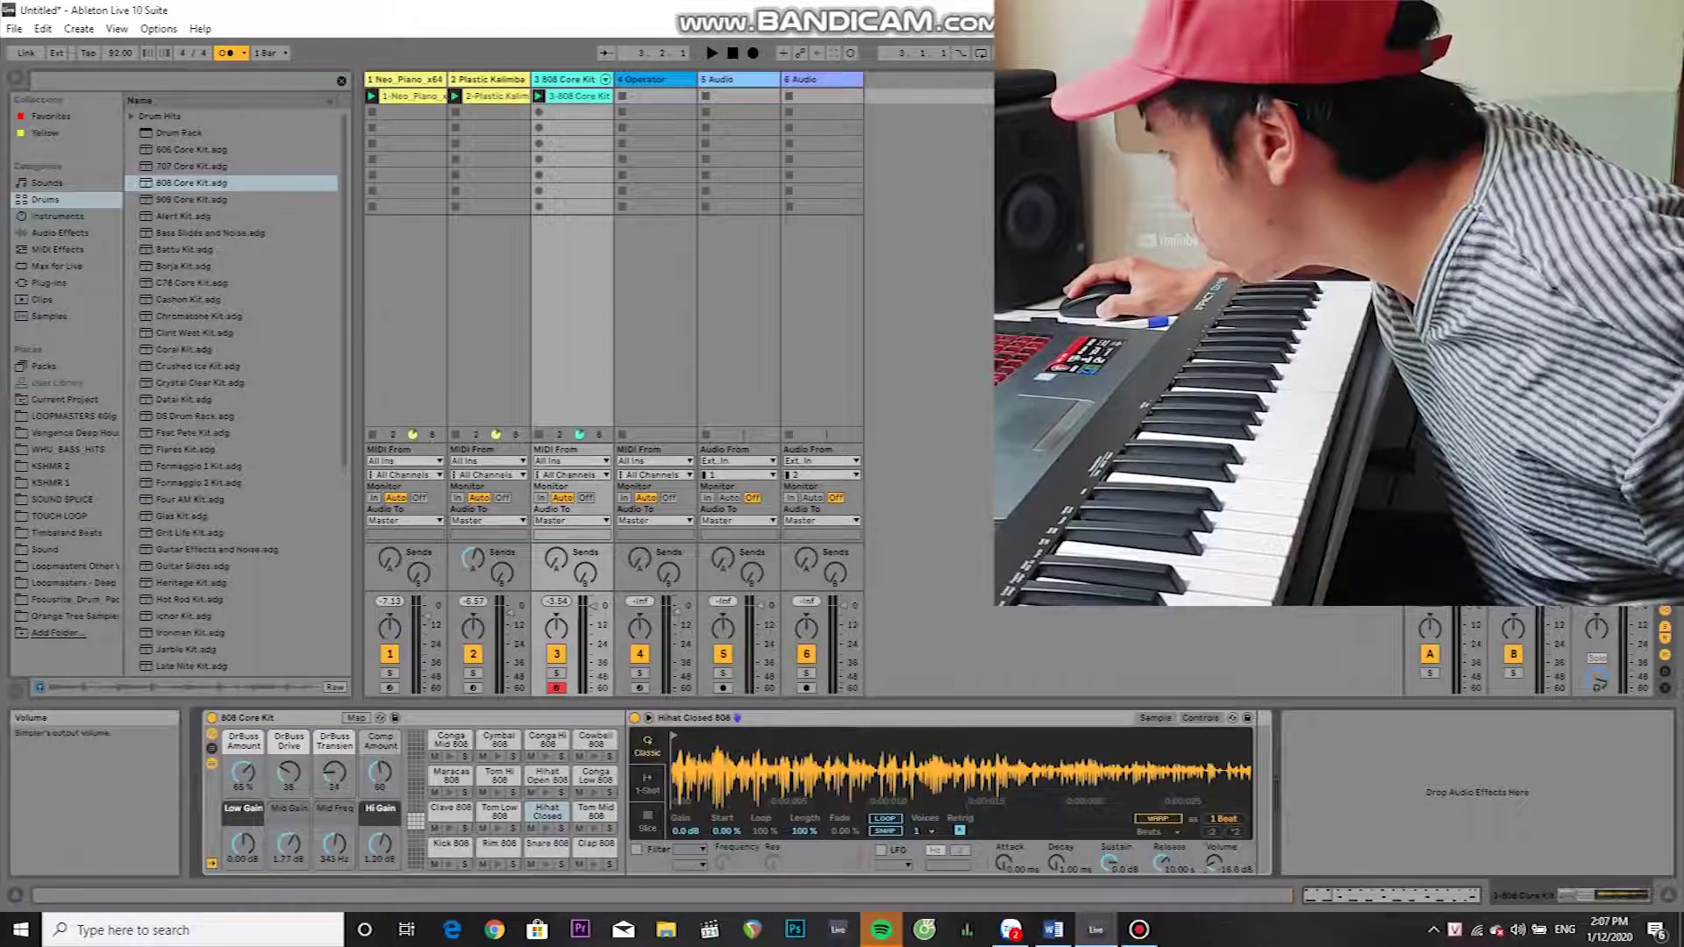
key(space)
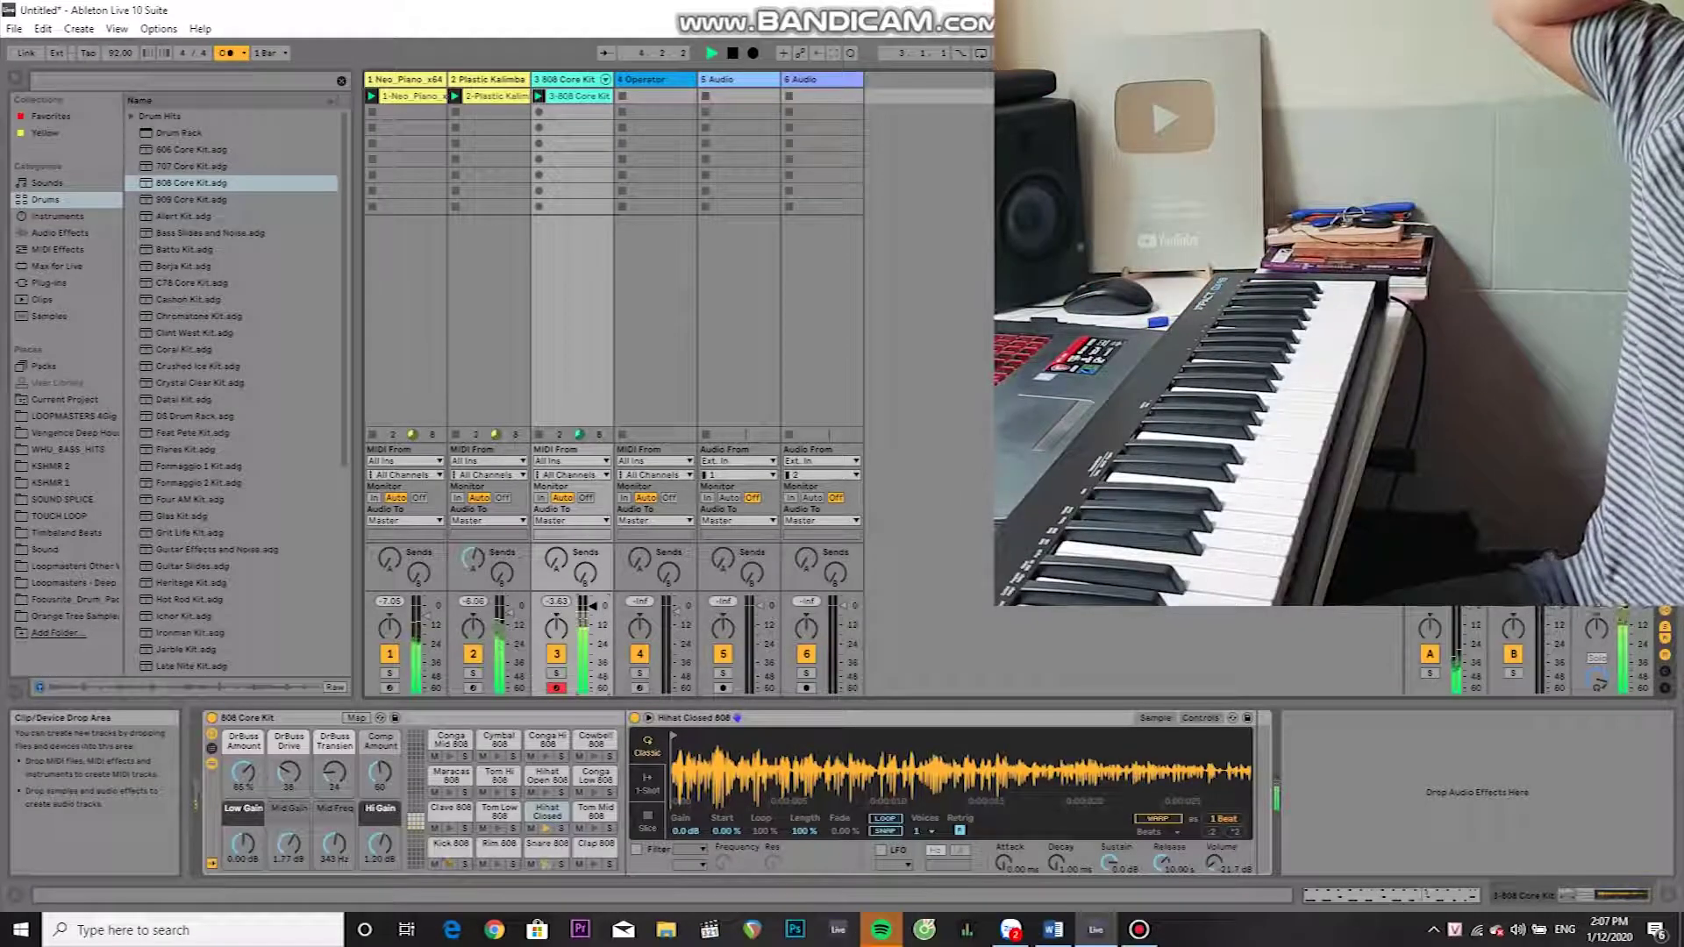
key(space)
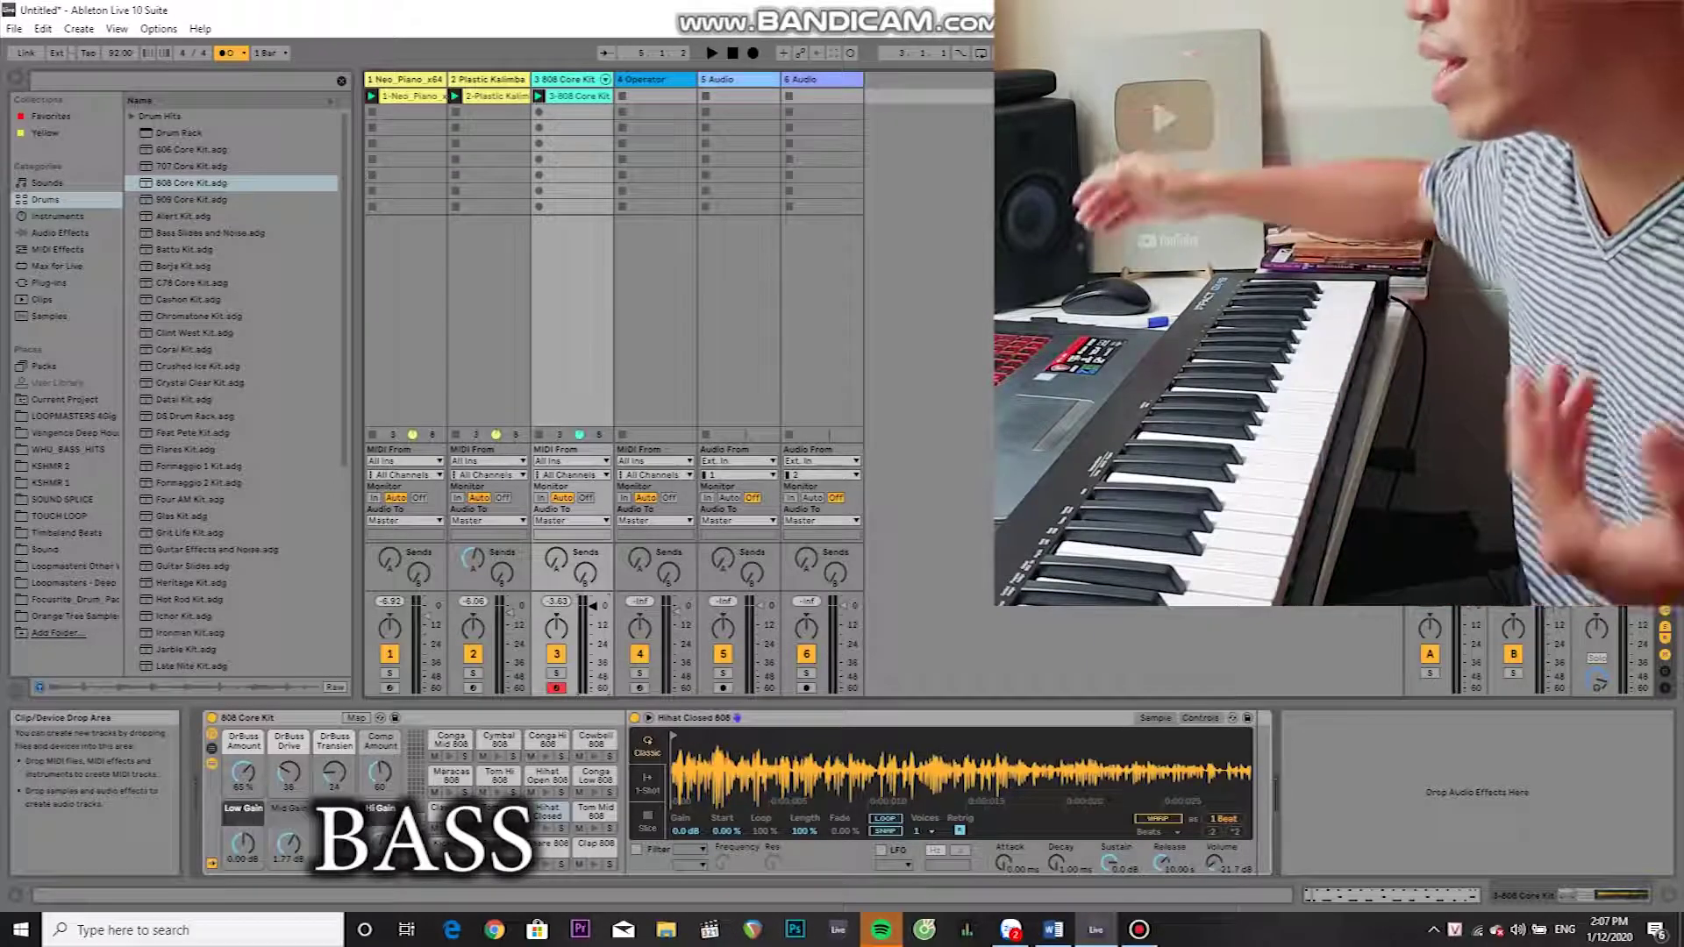
Arm the Operator track, record a bass line into its first clip slot, and play it back with the other clips
click(643, 80)
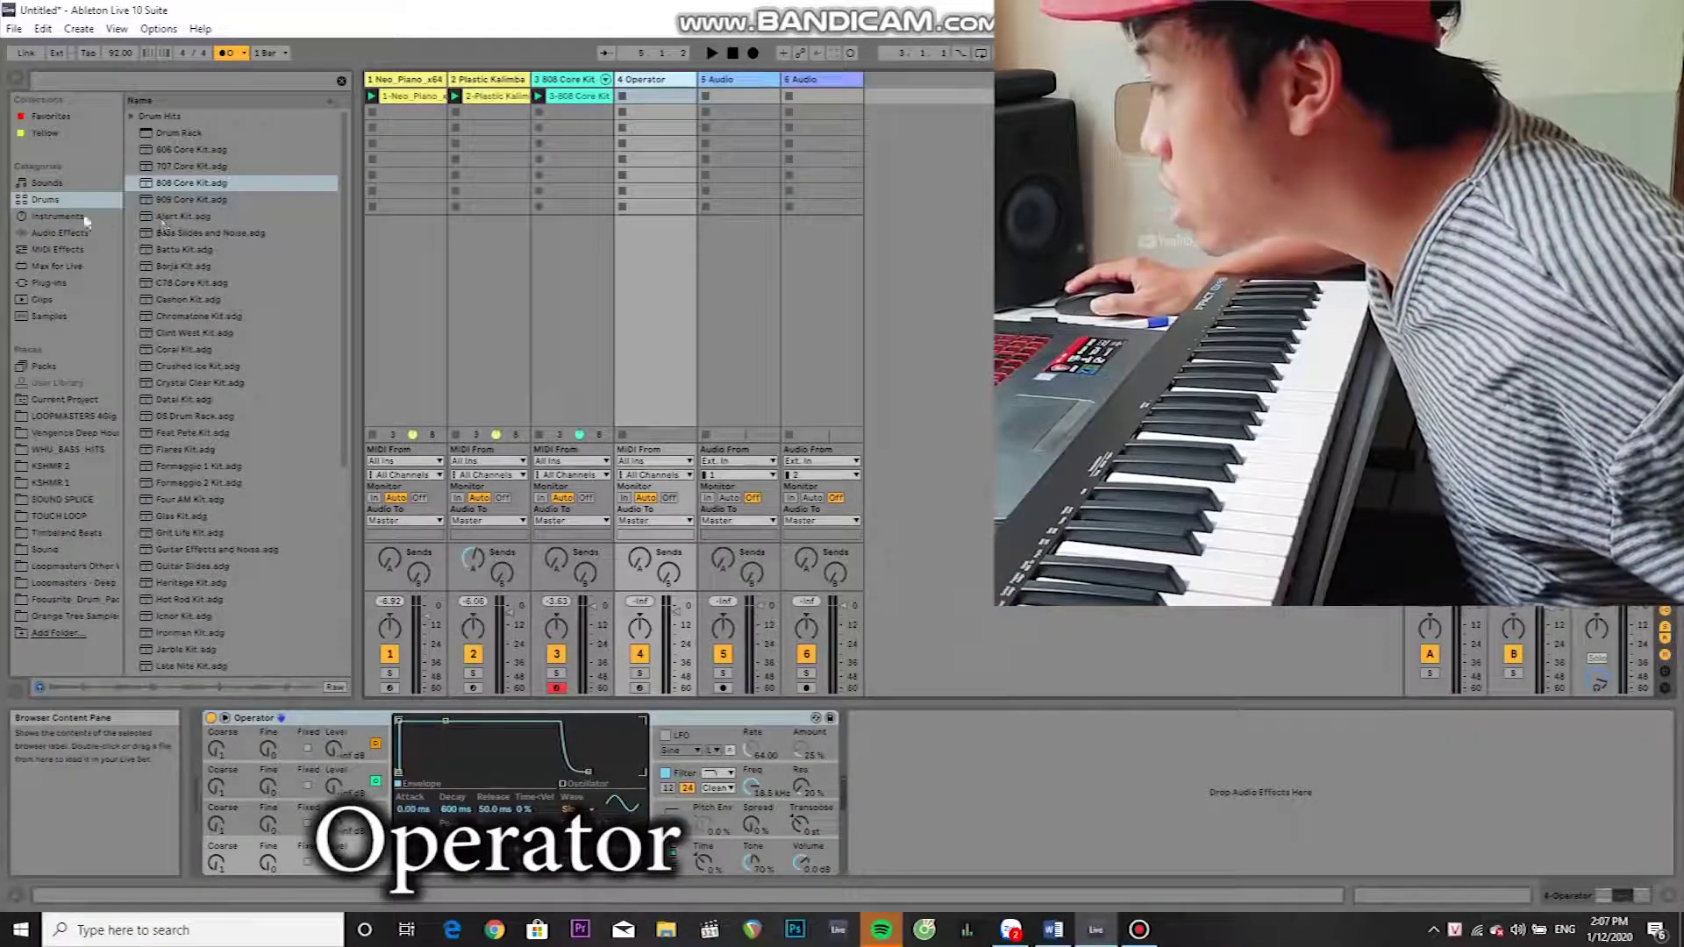
click(45, 217)
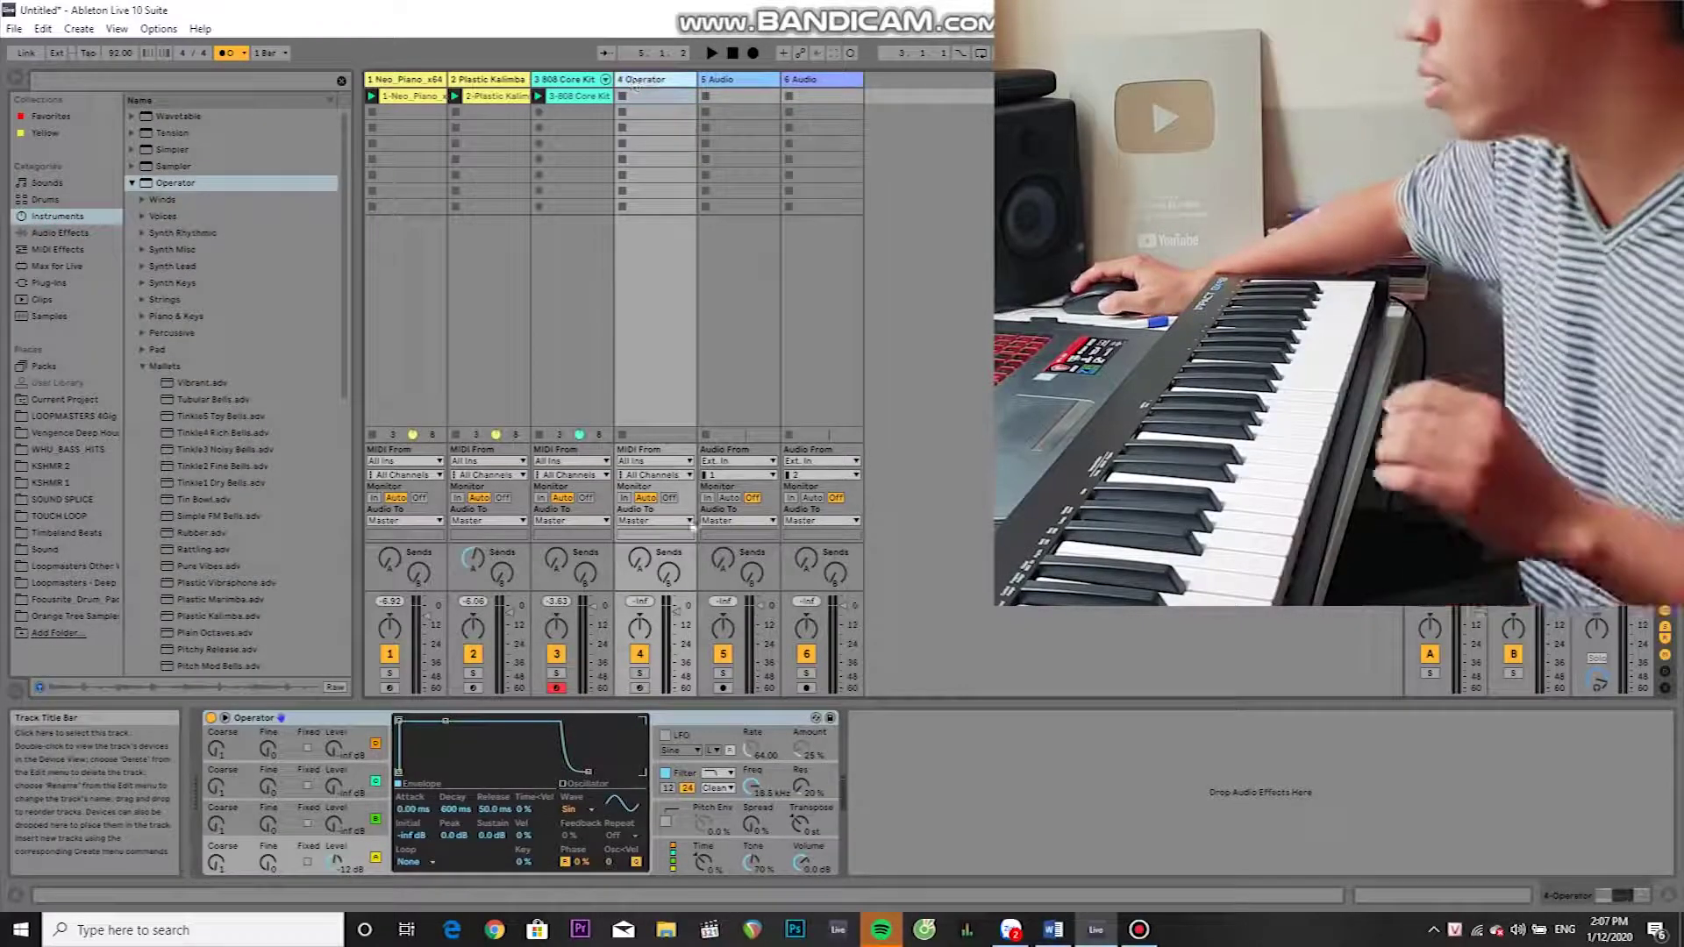
click(639, 687)
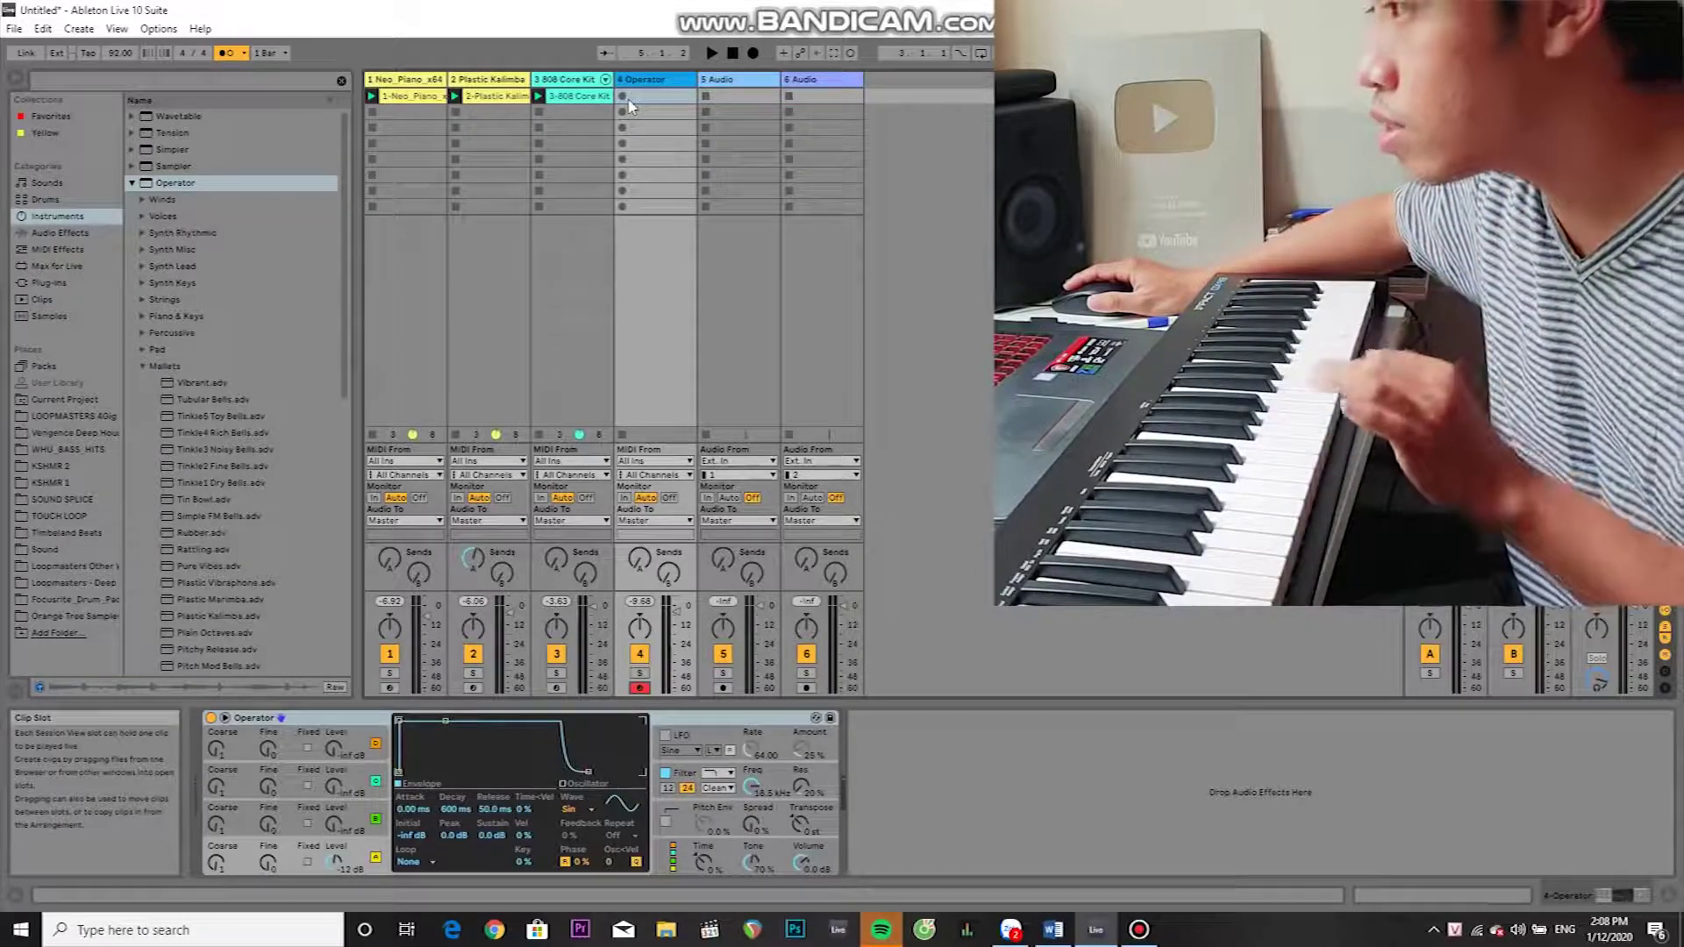
click(624, 100)
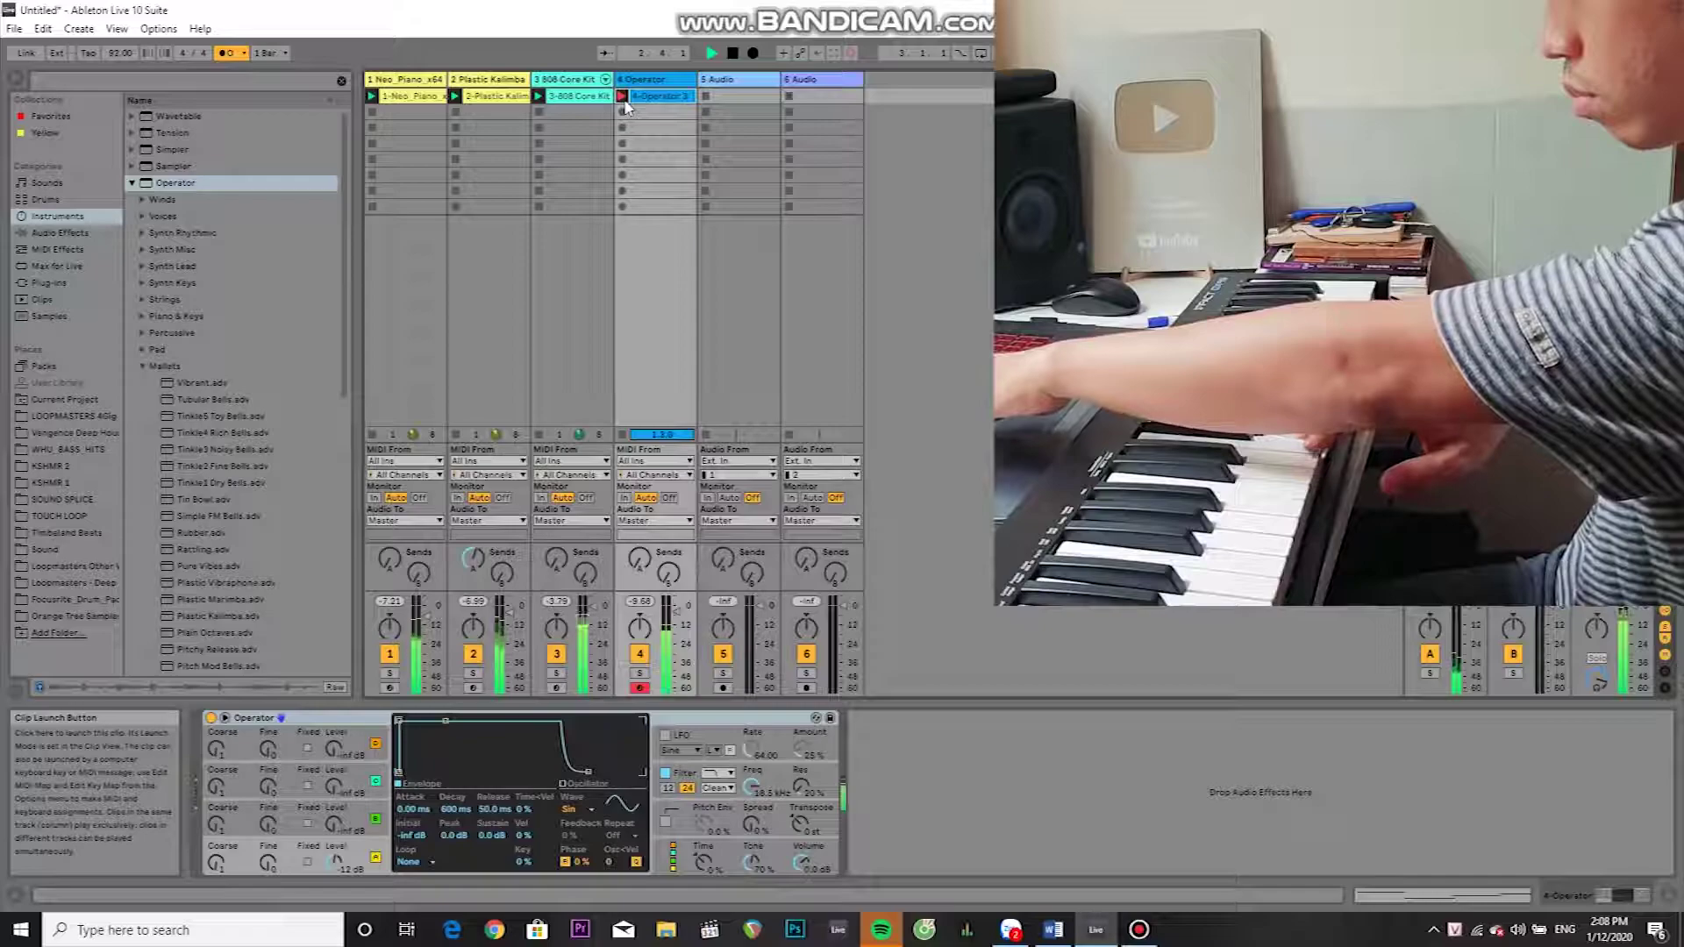
key(space)
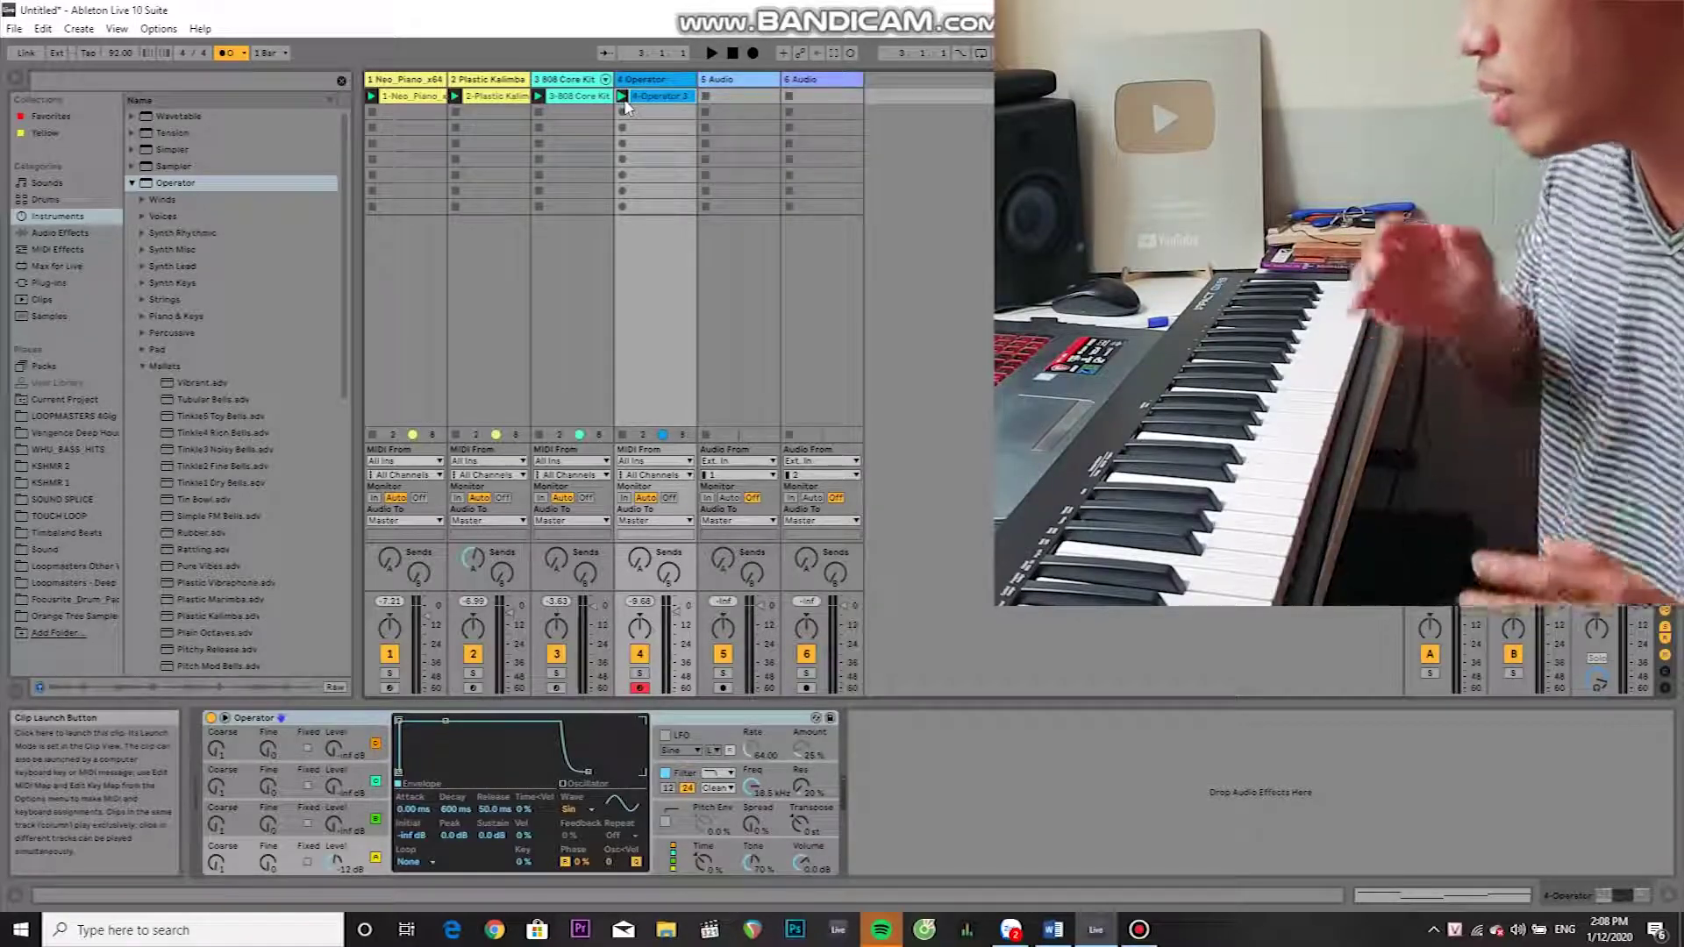
key(space)
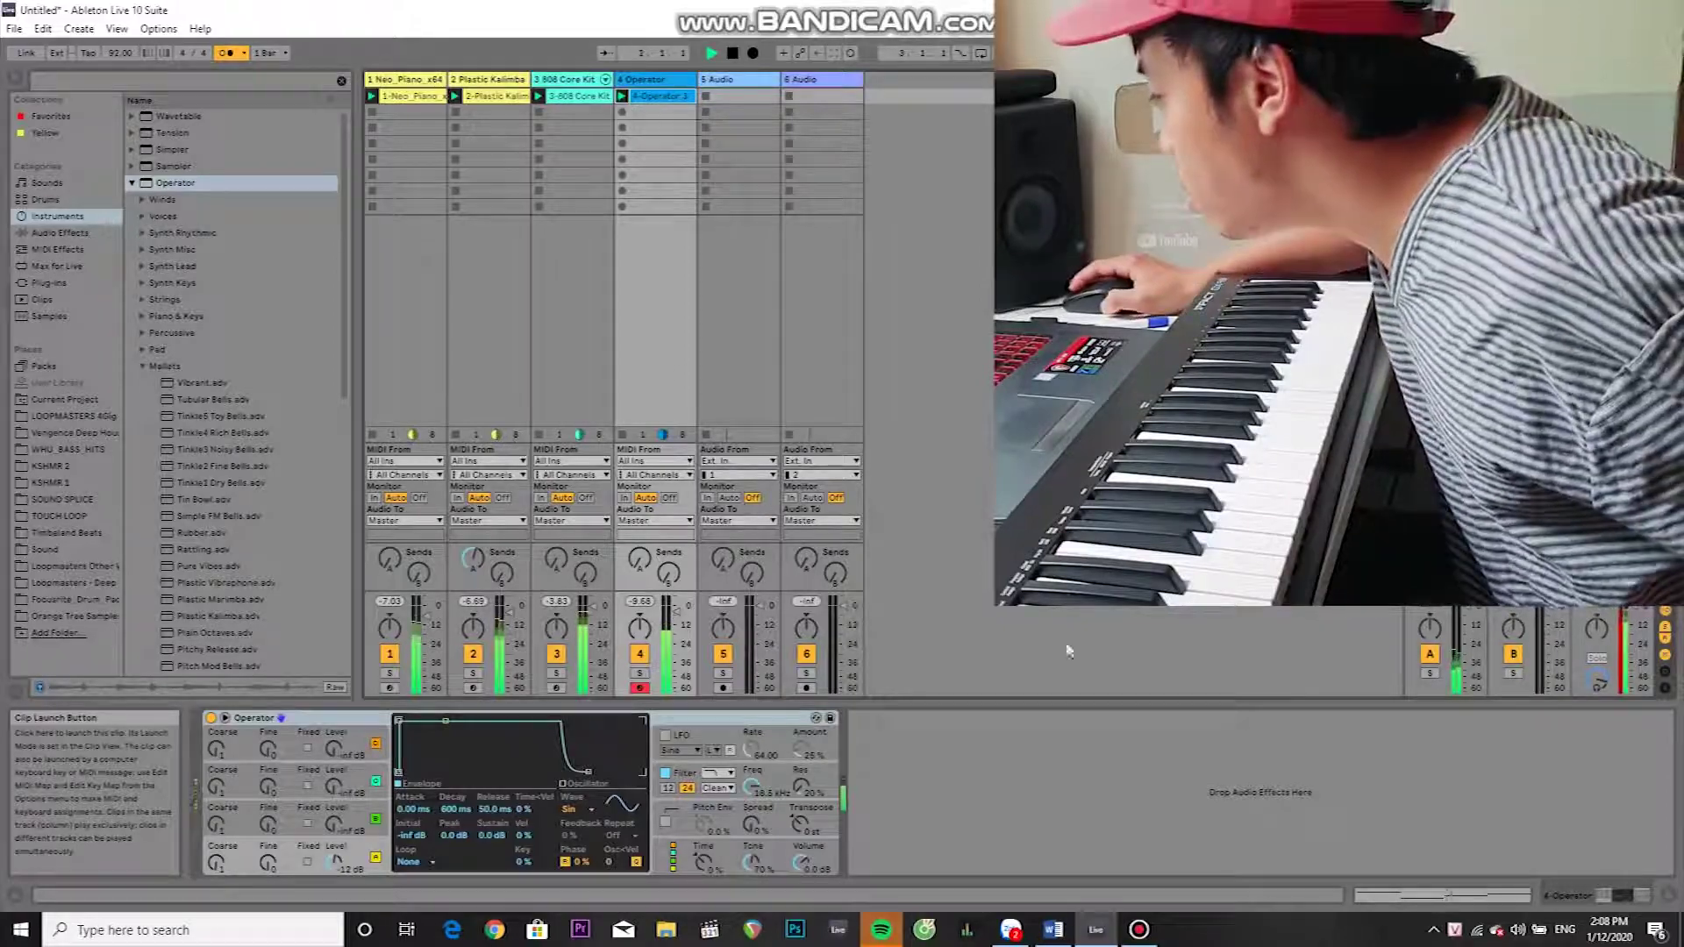
click(1144, 939)
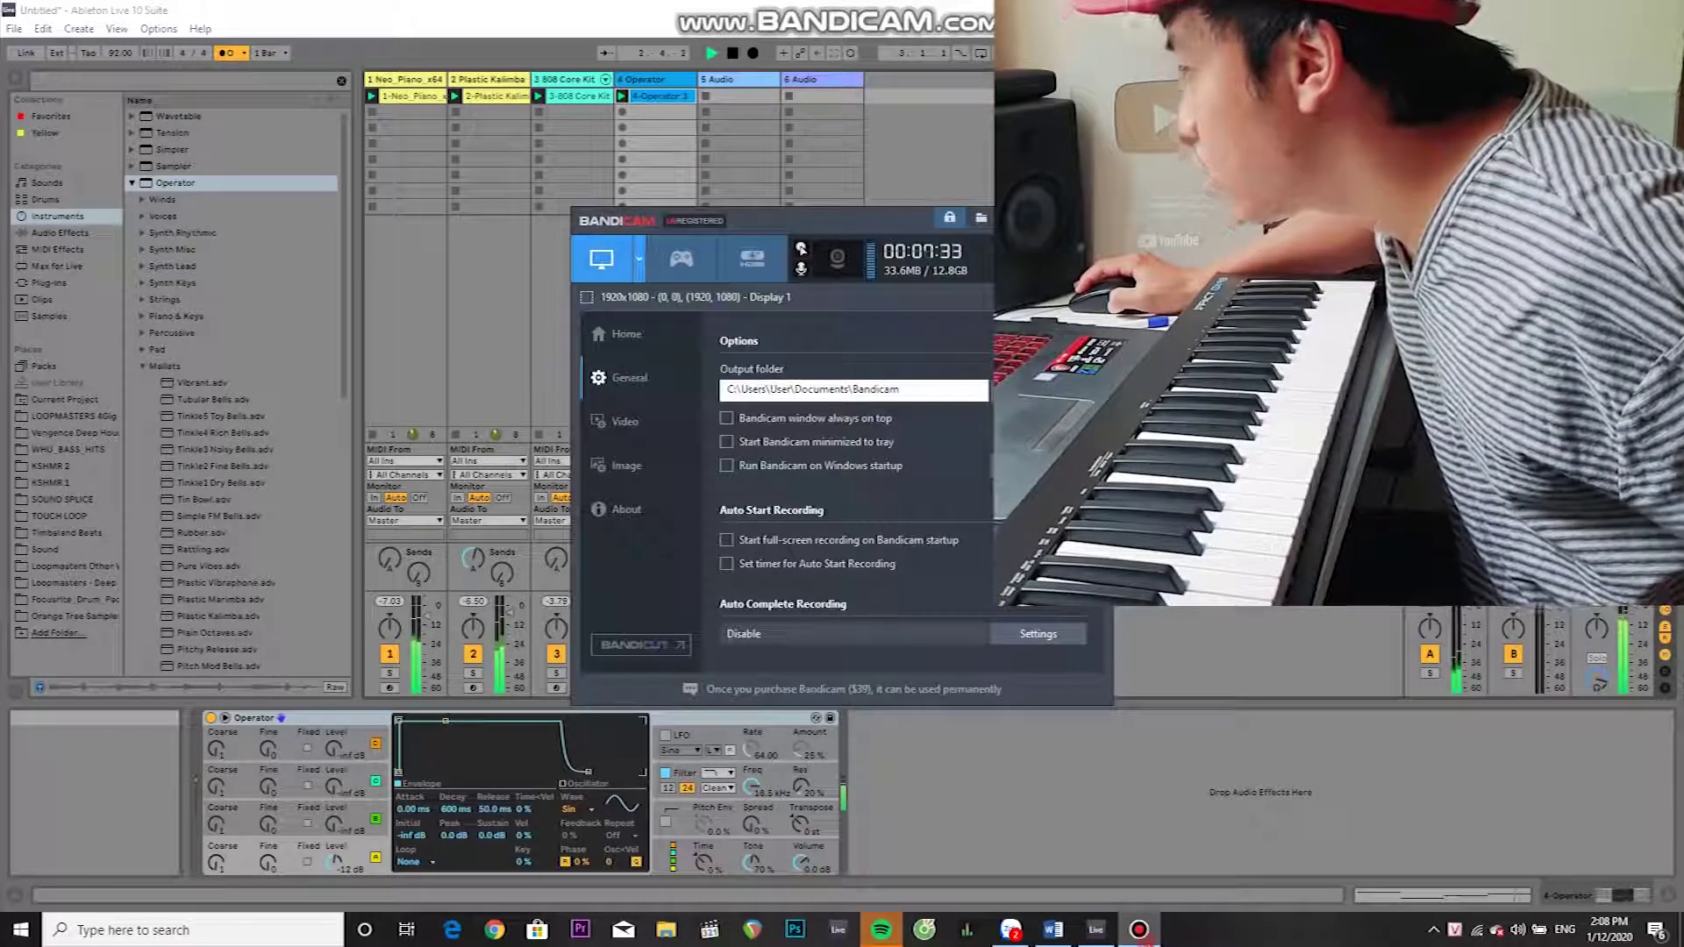
click(1144, 939)
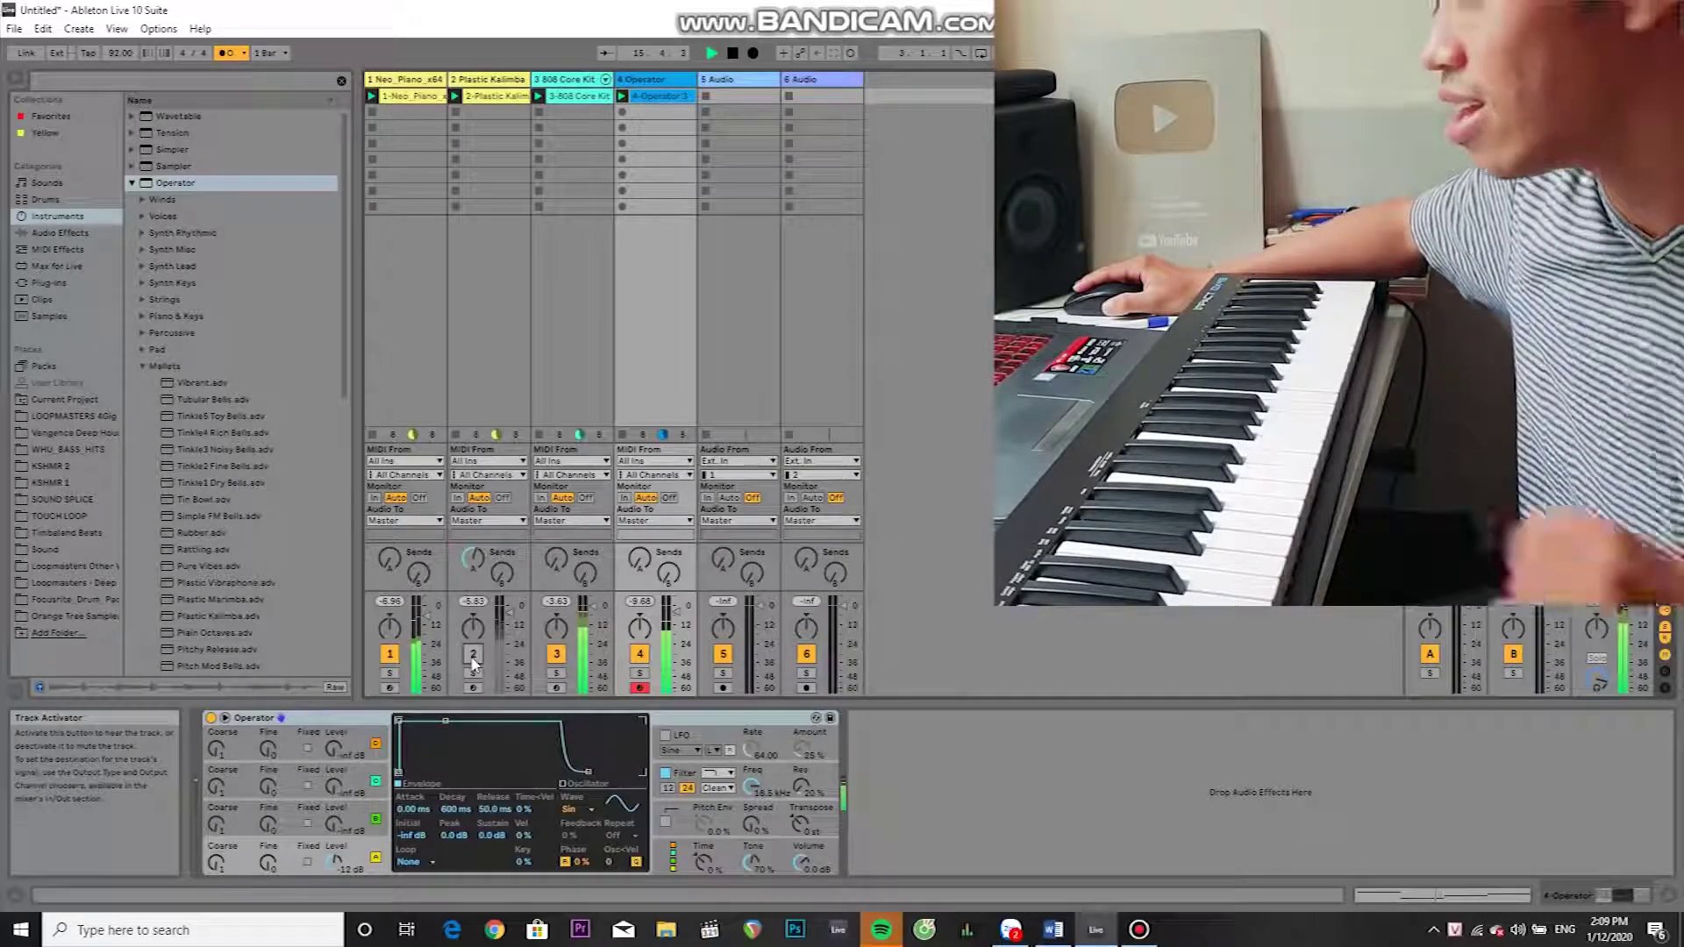
Unmute the Plastic Kalimba track and play all four clips together
key(space)
click(473, 654)
key(space)
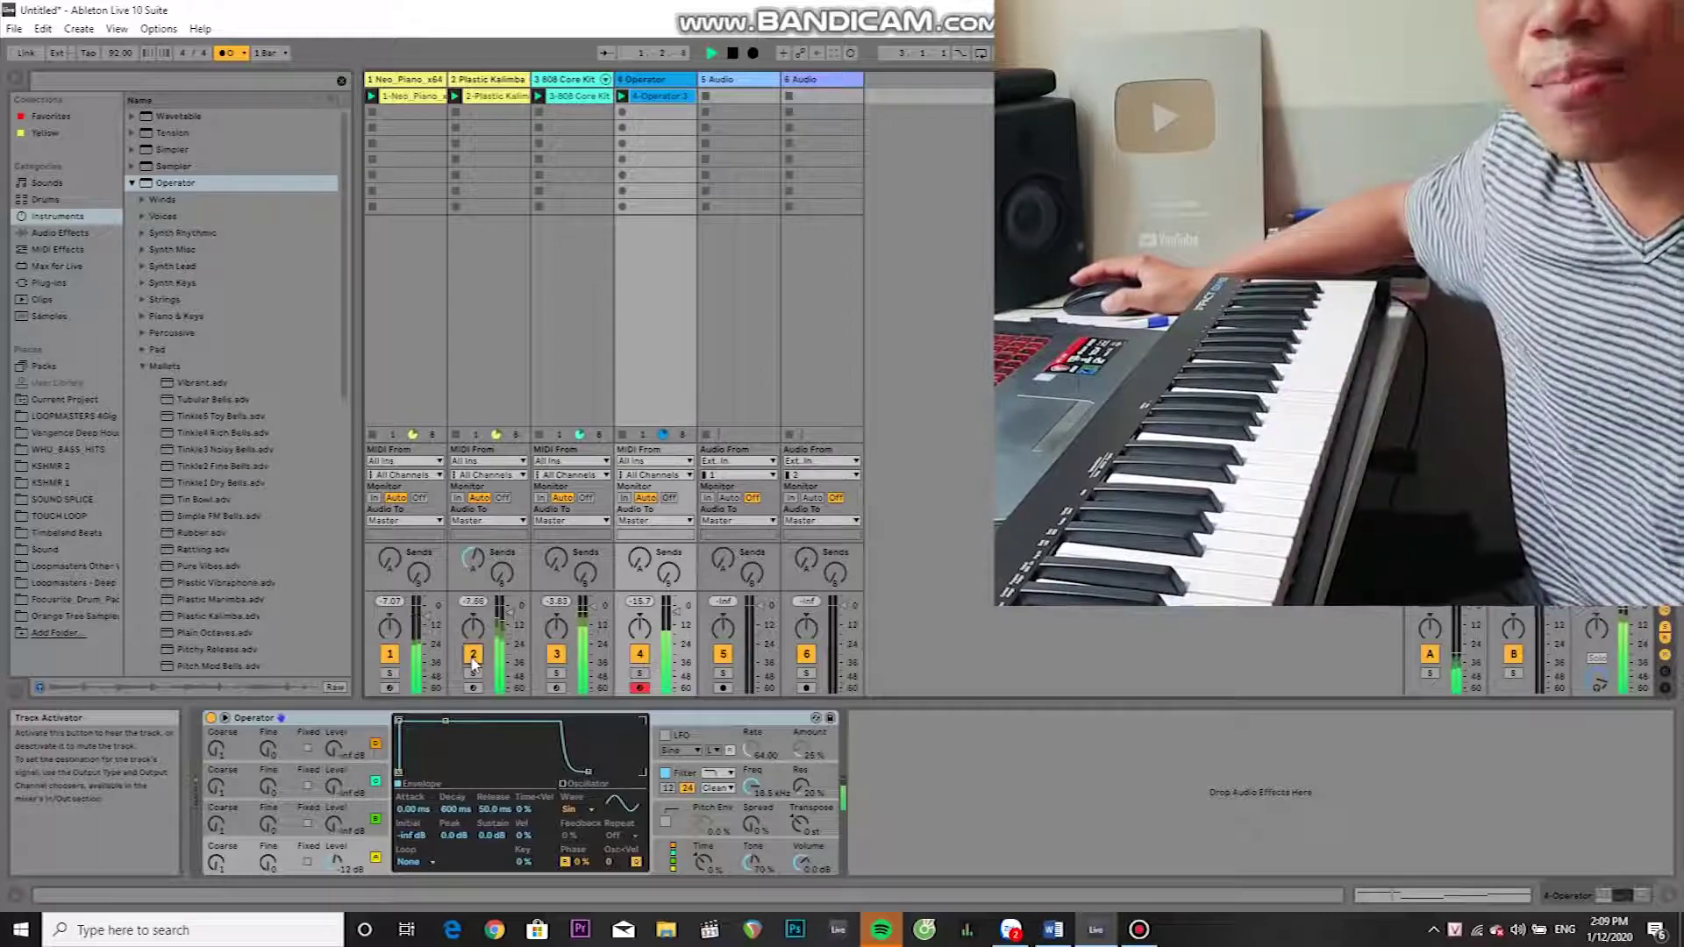